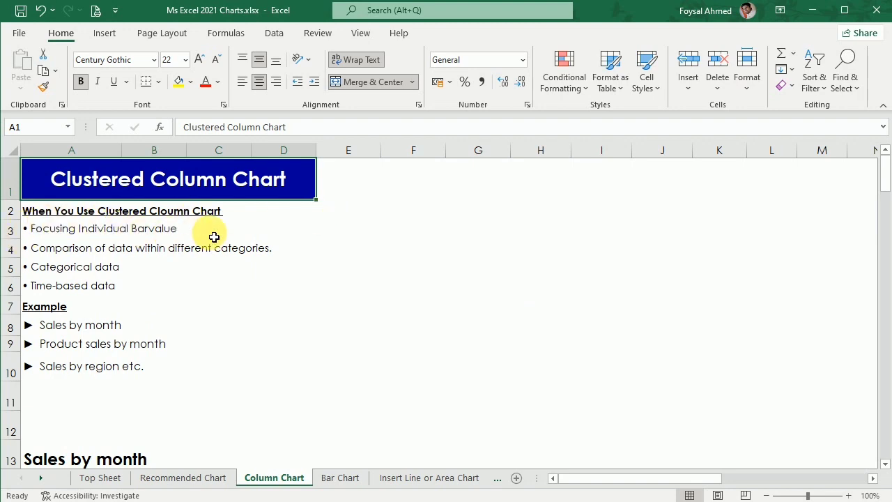
Review the notes on when to use a clustered column chart and the listed examples in rows 3 to 10
{"action": "left_click", "coordinate": [43, 236]}
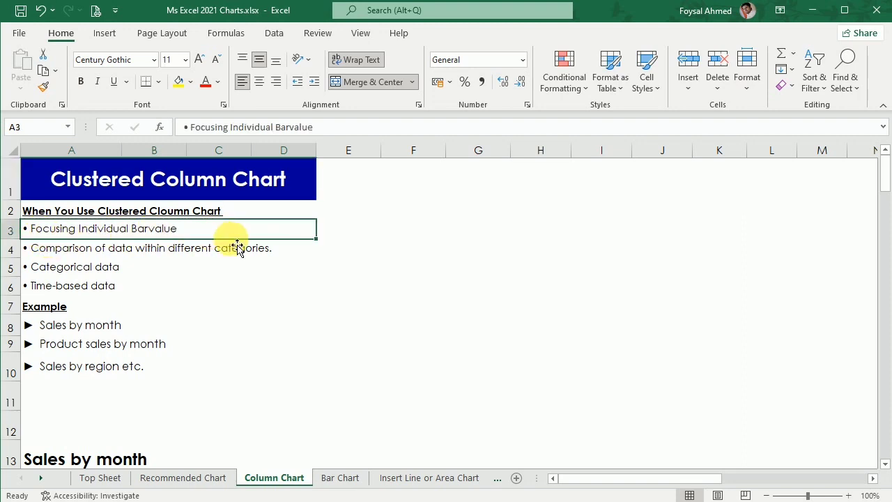
{"action": "left_click", "coordinate": [46, 252]}
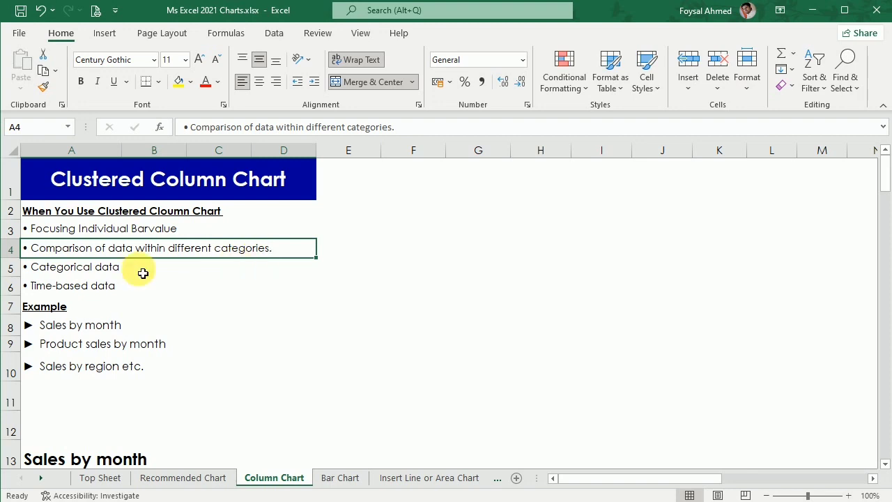
{"action": "left_click", "coordinate": [40, 269]}
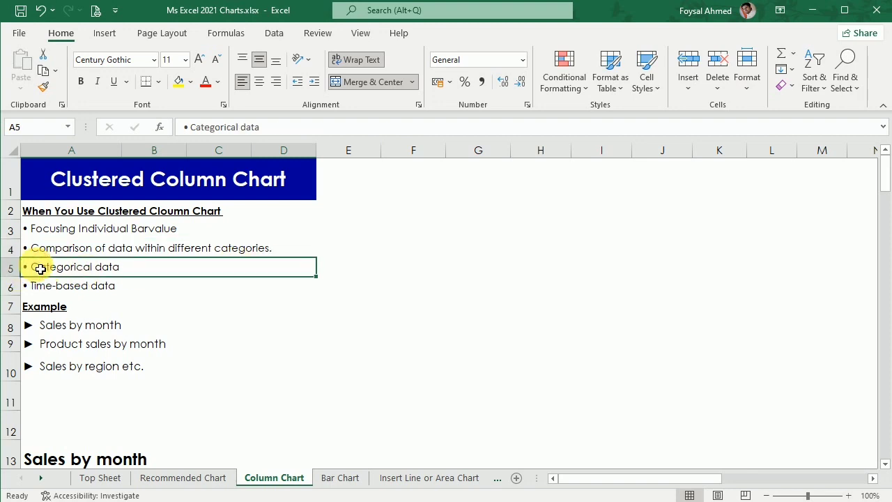
{"action": "left_click", "coordinate": [42, 286]}
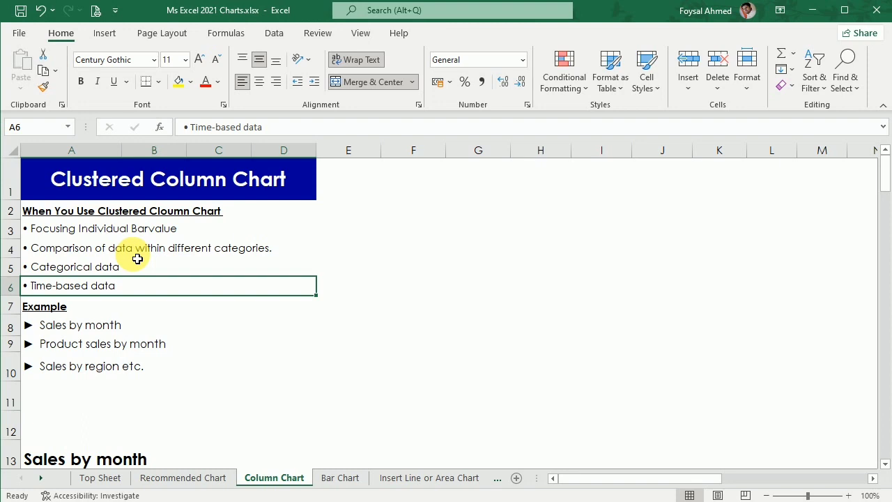
{"action": "left_click", "coordinate": [46, 324]}
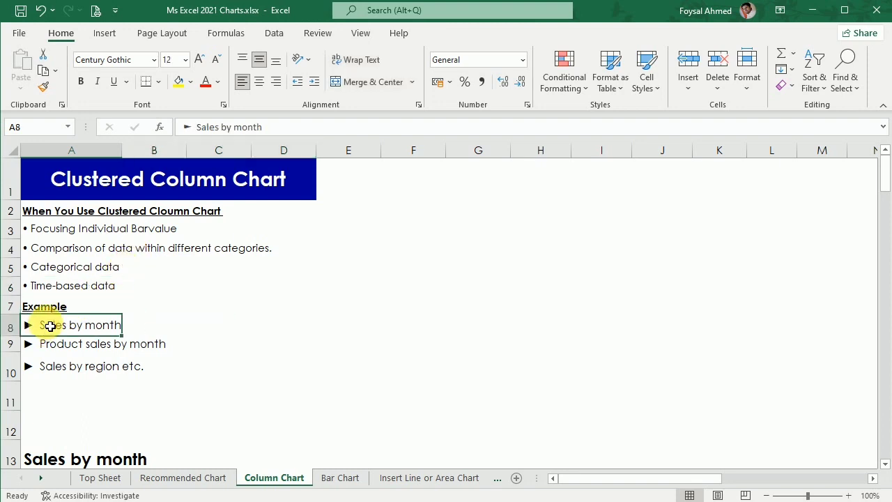
{"action": "left_click", "coordinate": [52, 344]}
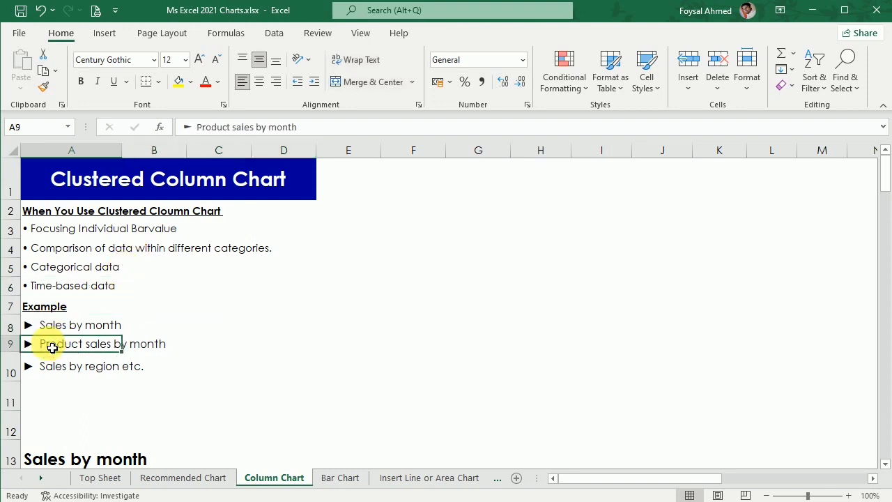
{"action": "left_click", "coordinate": [52, 368]}
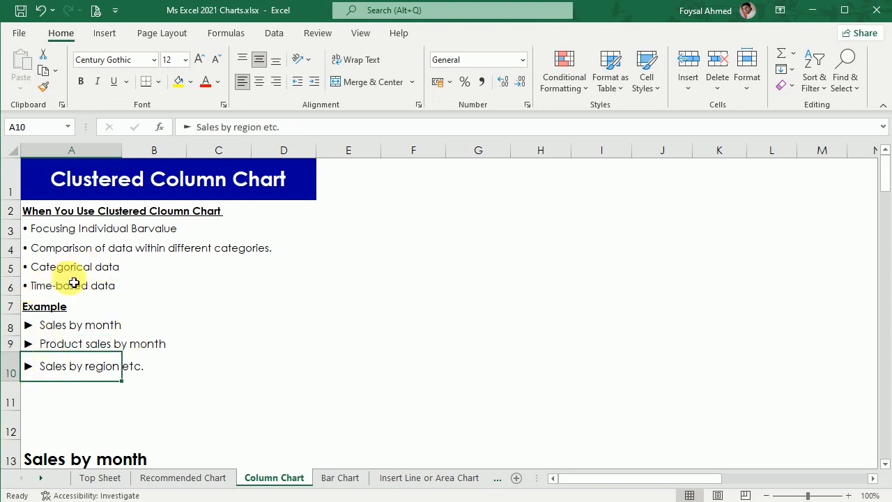
Insert a 2-D clustered column chart from the Sales by month table (A14:C19), then position it beside the table and enlarge it
{"action": "scroll", "coordinate": [154, 244], "scroll_direction": "down", "scroll_amount": 4}
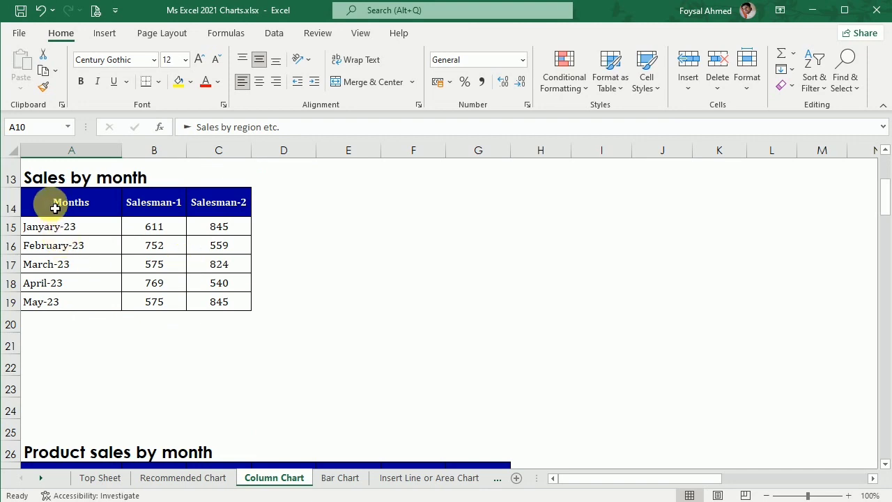
{"action": "left_click_drag", "start_coordinate": [56, 205], "coordinate": [221, 305]}
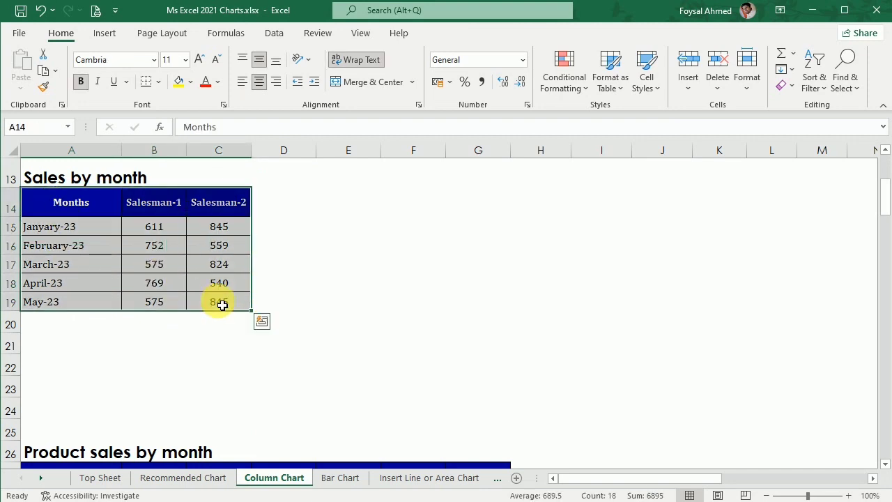
{"action": "left_click", "coordinate": [106, 35]}
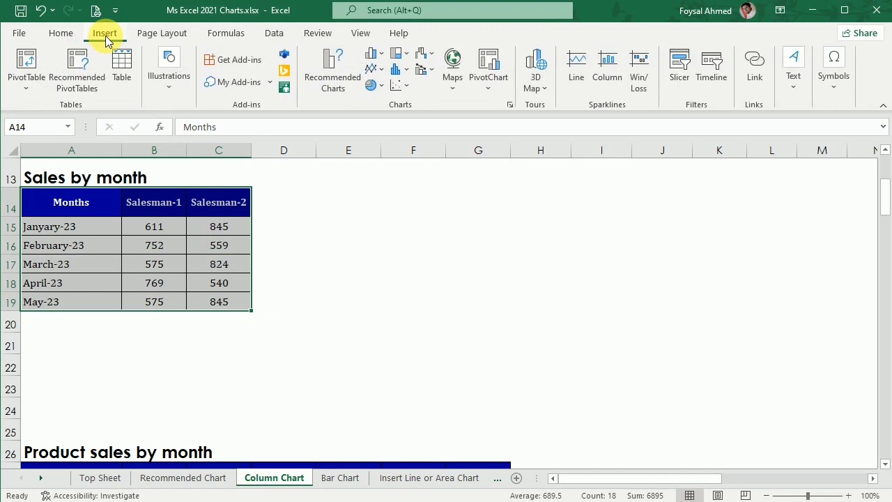
{"action": "left_click", "coordinate": [378, 55]}
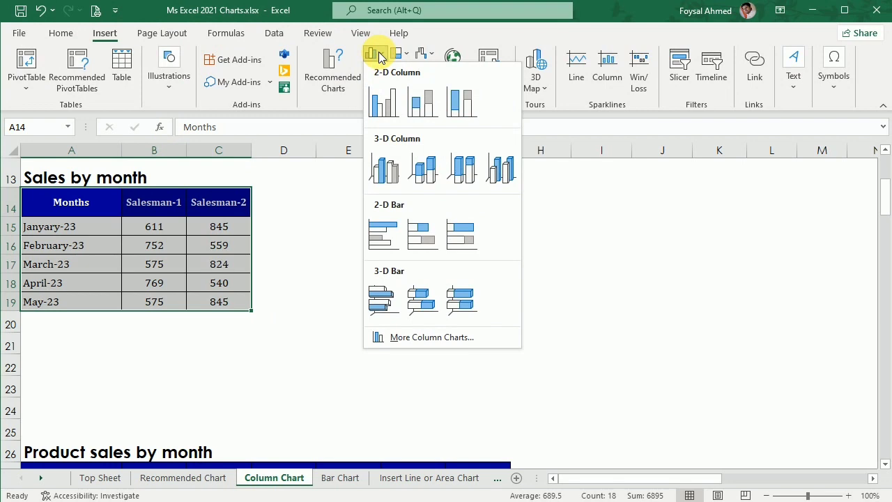
{"action": "left_click", "coordinate": [383, 108]}
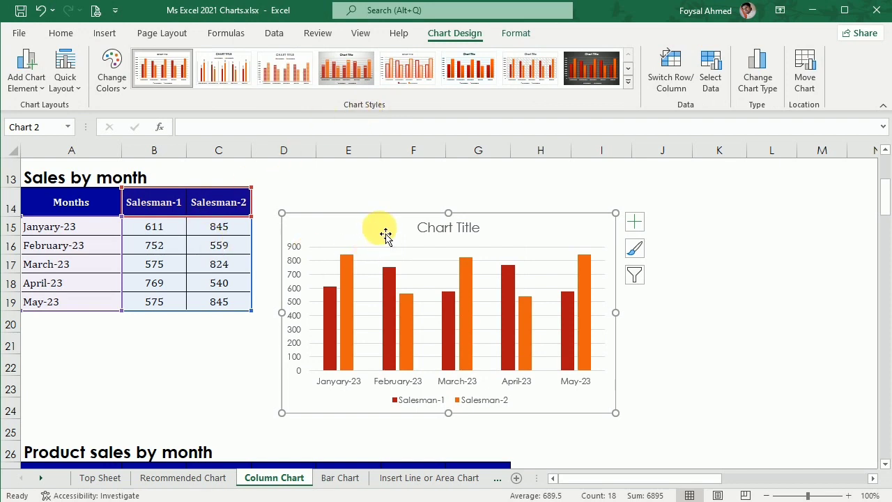
{"action": "left_click_drag", "start_coordinate": [385, 236], "coordinate": [398, 207]}
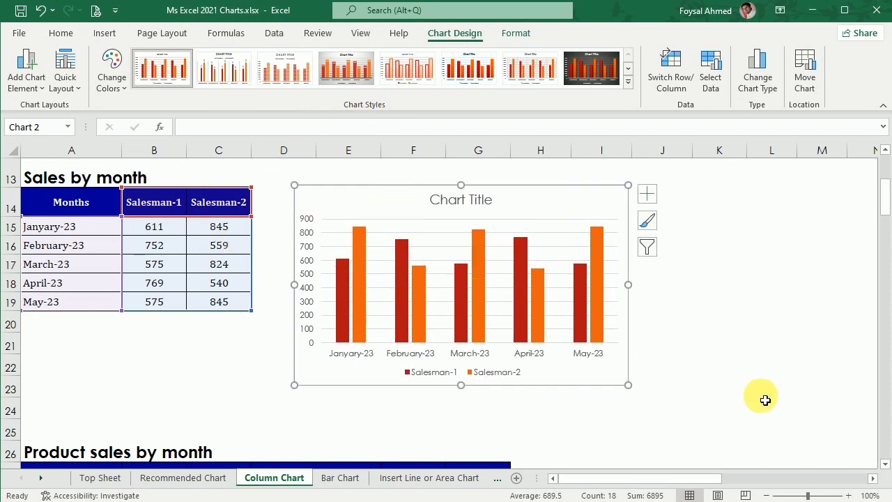
{"action": "left_click_drag", "start_coordinate": [627, 384], "coordinate": [674, 410]}
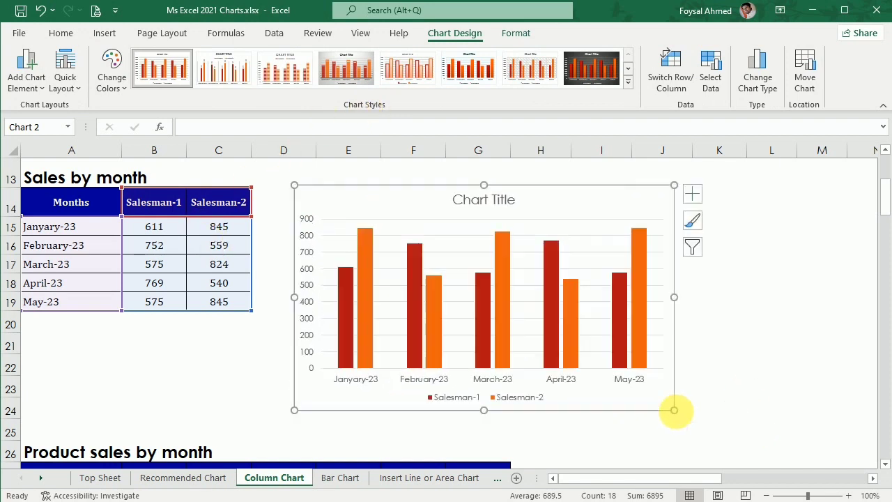
Fill the Salesman-1 columns in the chart with the recently used dark blue
{"action": "left_click", "coordinate": [342, 341]}
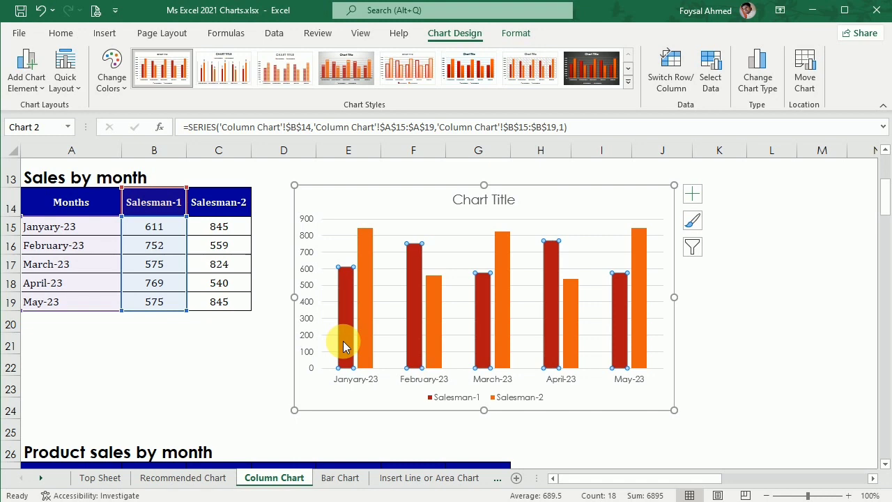
{"action": "left_click", "coordinate": [363, 336]}
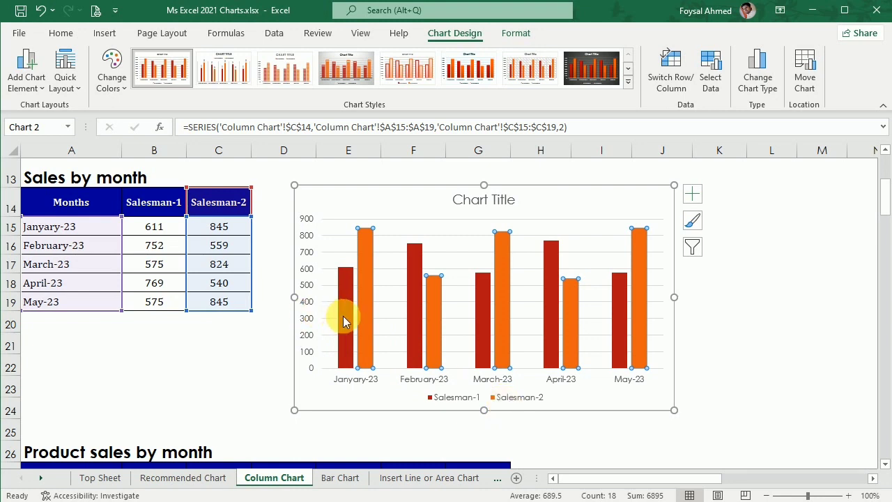
{"action": "left_click", "coordinate": [343, 316]}
{"action": "left_click", "coordinate": [68, 35]}
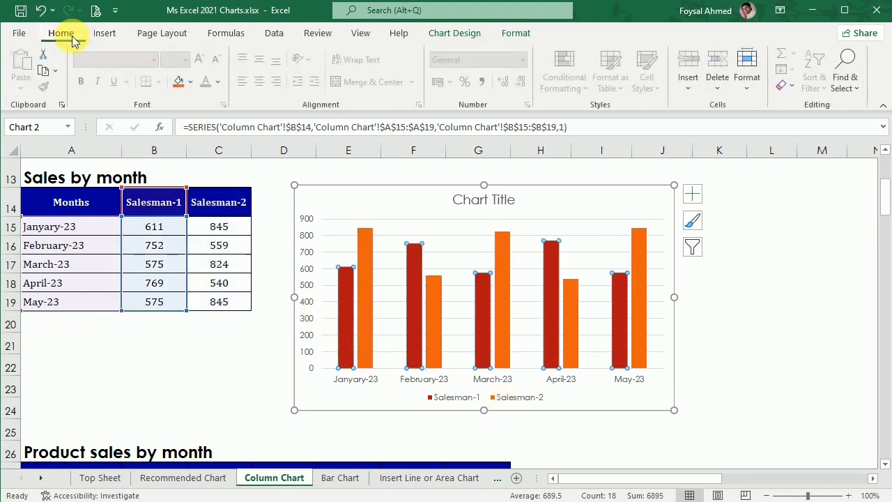
{"action": "left_click", "coordinate": [190, 81]}
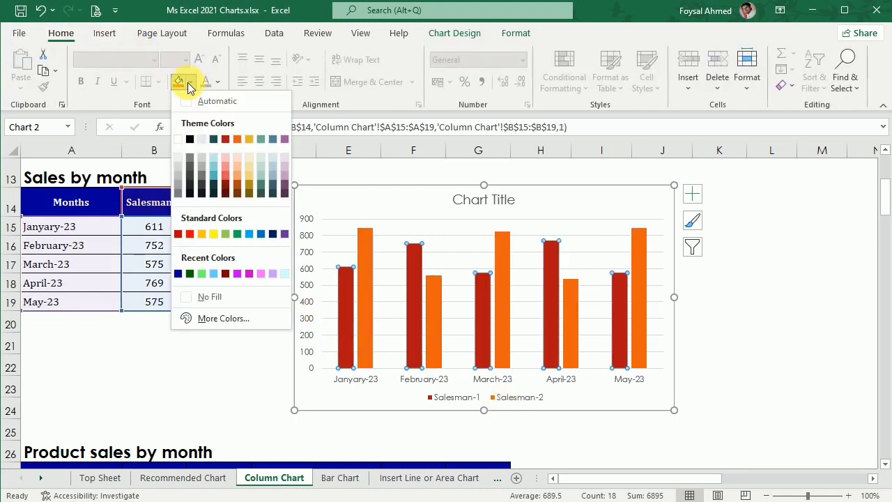
{"action": "left_click", "coordinate": [177, 275]}
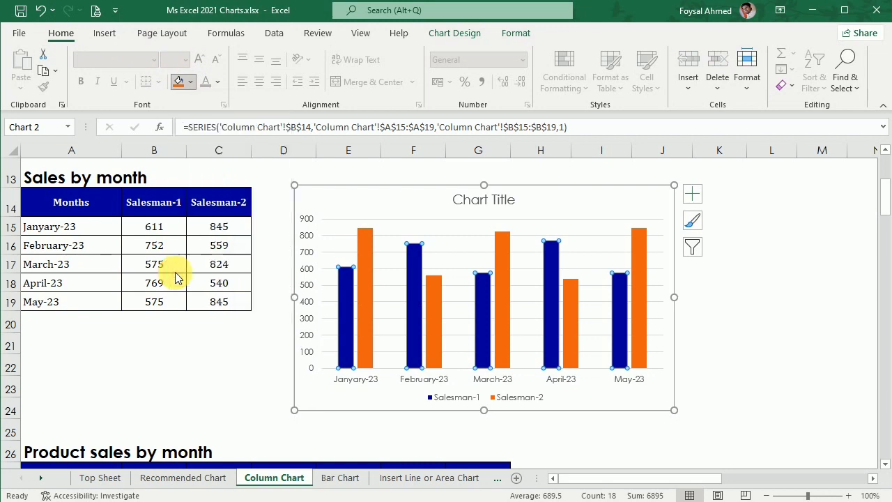
Fill the Salesman-2 columns with the standard green and deselect the chart
{"action": "left_click", "coordinate": [363, 259]}
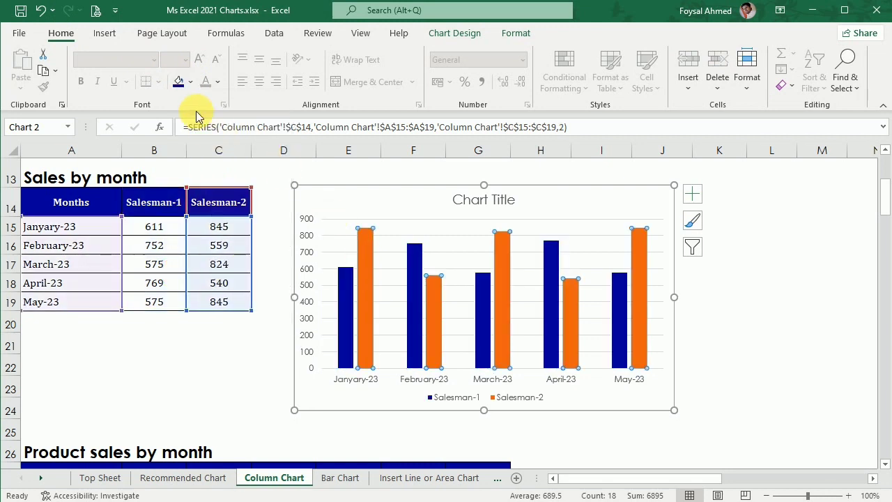
{"action": "left_click", "coordinate": [190, 82]}
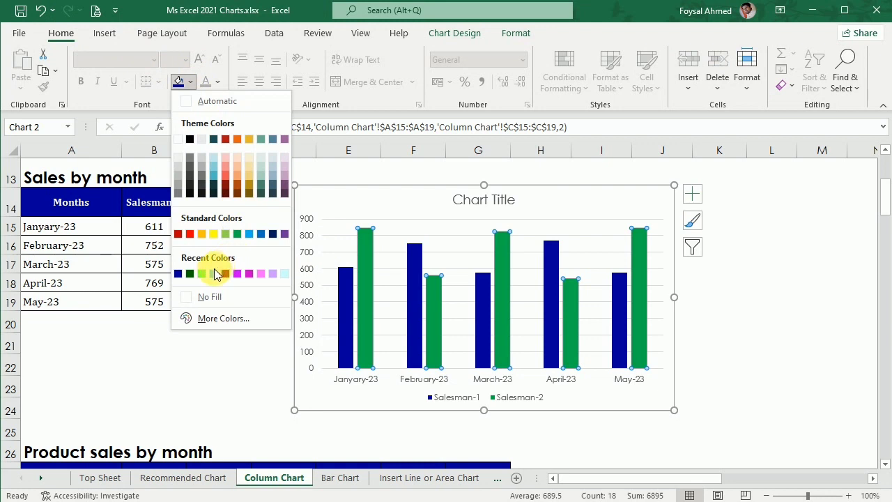
{"action": "left_click", "coordinate": [238, 235]}
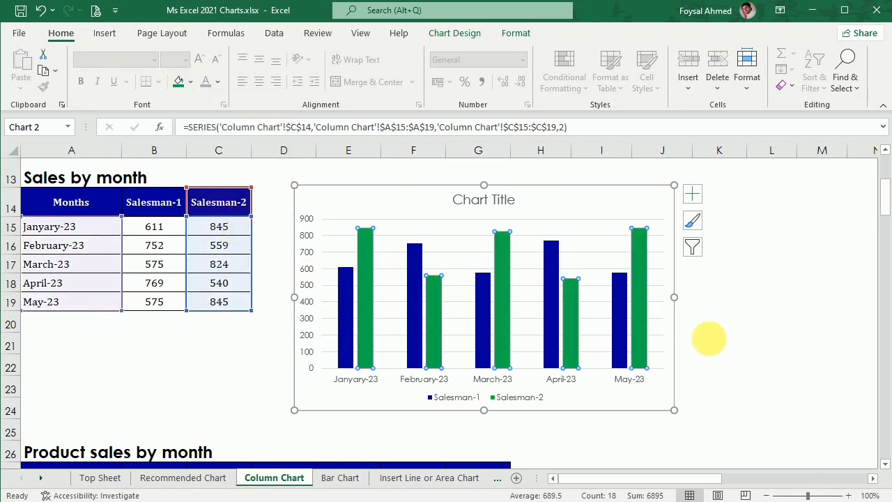
{"action": "left_click", "coordinate": [797, 324]}
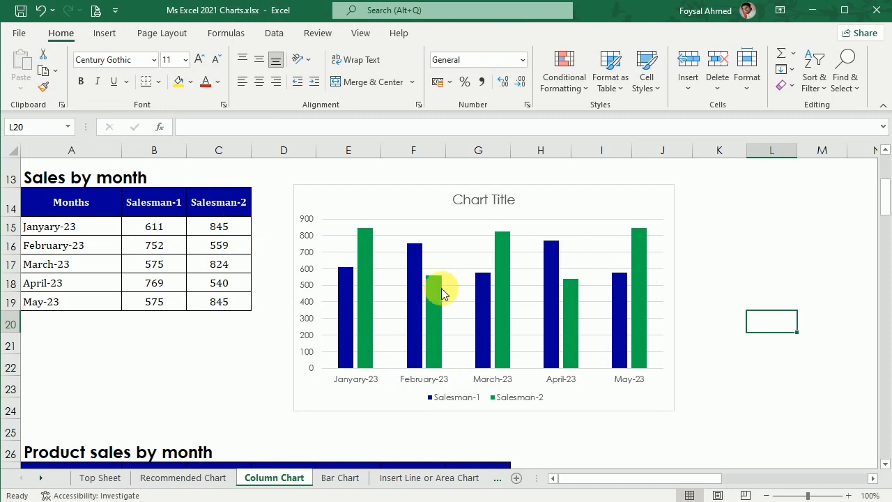
Review the list of chart examples and the product rows of the Product sales by month table
{"action": "scroll", "coordinate": [115, 291], "scroll_direction": "up", "scroll_amount": 2}
{"action": "scroll", "coordinate": [124, 286], "scroll_direction": "up", "scroll_amount": 1}
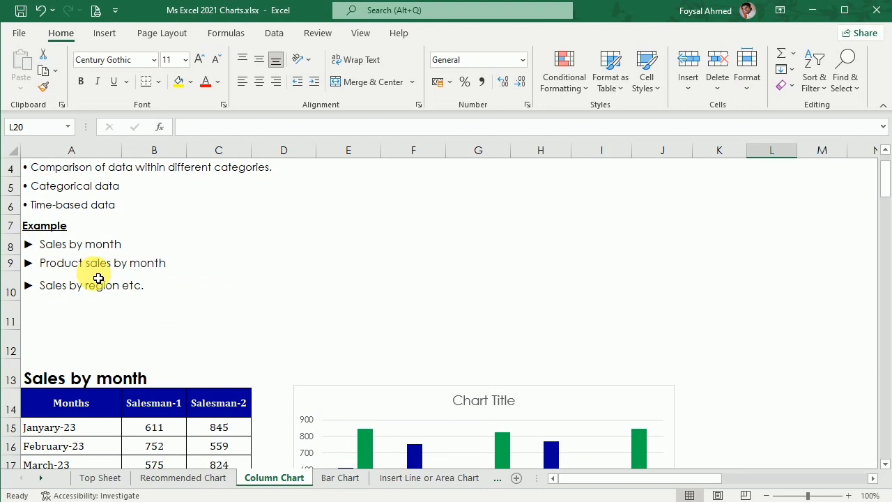
{"action": "scroll", "coordinate": [452, 295], "scroll_direction": "down", "scroll_amount": 1}
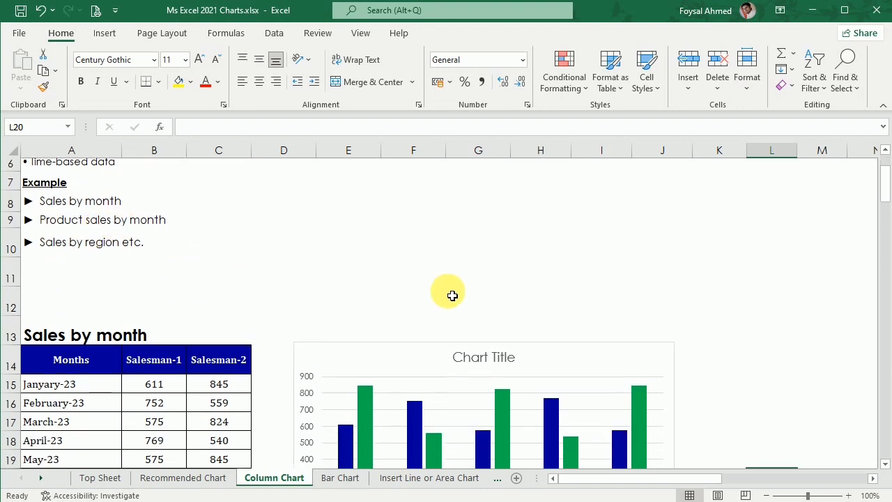
{"action": "scroll", "coordinate": [452, 295], "scroll_direction": "down", "scroll_amount": 2}
{"action": "scroll", "coordinate": [454, 300], "scroll_direction": "down", "scroll_amount": 4}
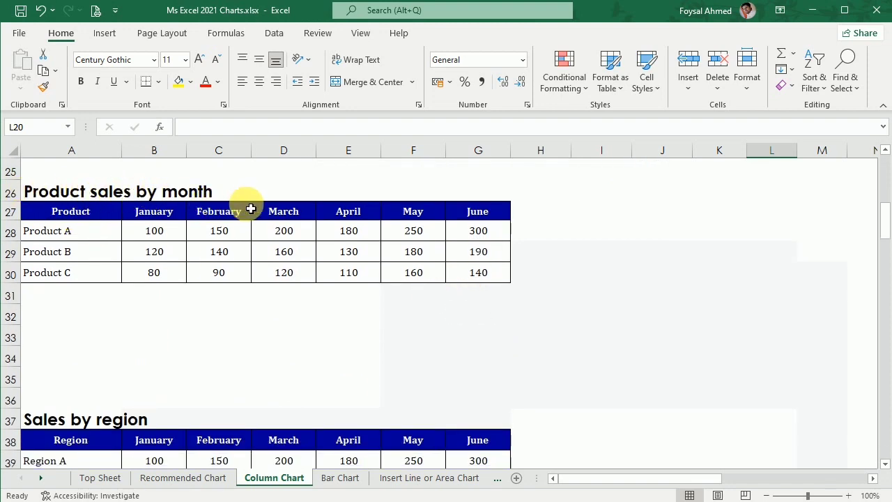
{"action": "left_click", "coordinate": [75, 232]}
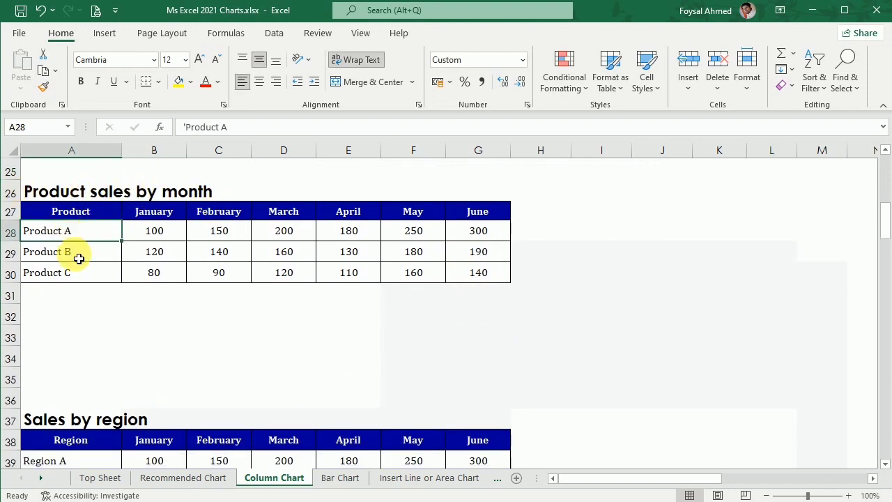
{"action": "left_click", "coordinate": [74, 252]}
{"action": "left_click", "coordinate": [78, 275]}
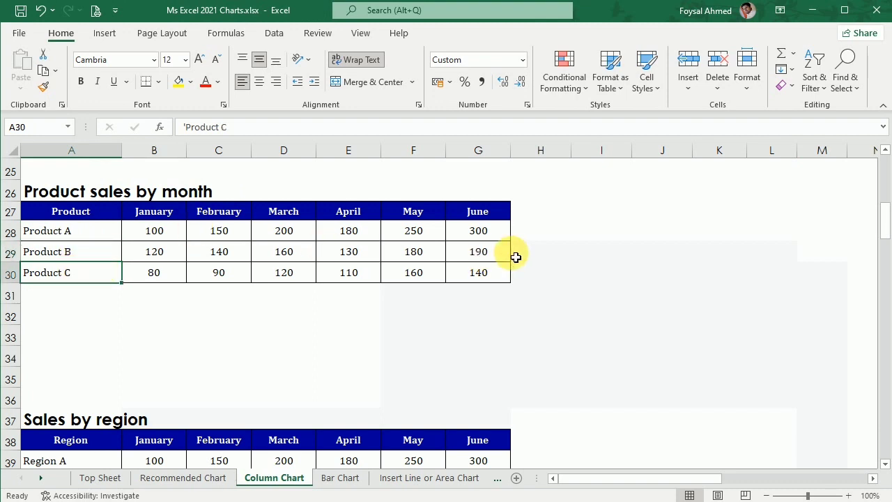
Insert a 3-D clustered column chart from the Product sales by month table (A27:G30)
{"action": "left_click_drag", "start_coordinate": [69, 211], "coordinate": [478, 289]}
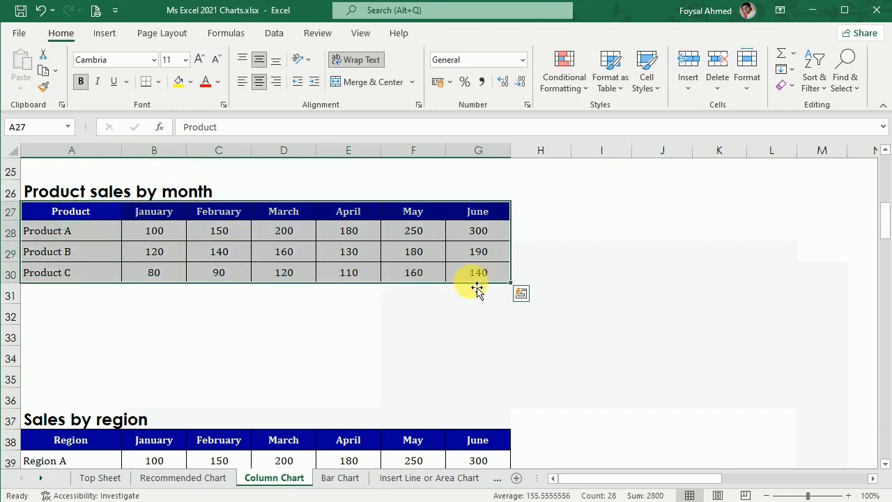
{"action": "left_click", "coordinate": [872, 478]}
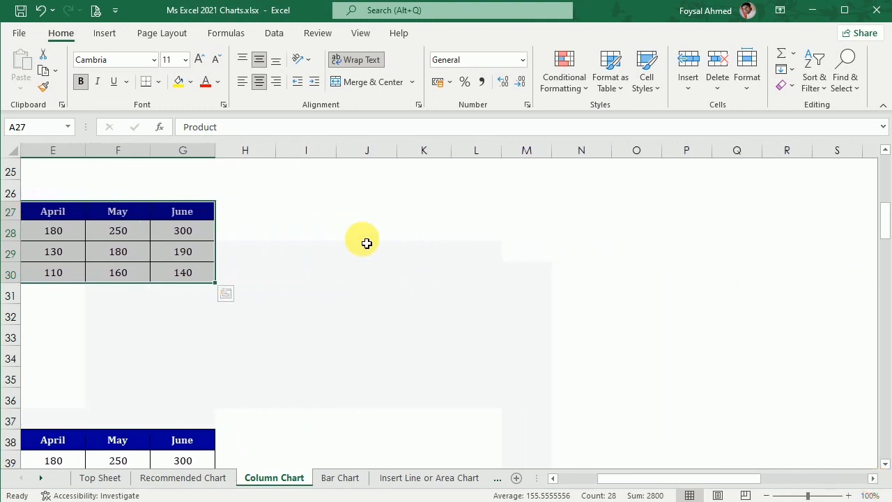
{"action": "left_click", "coordinate": [108, 35]}
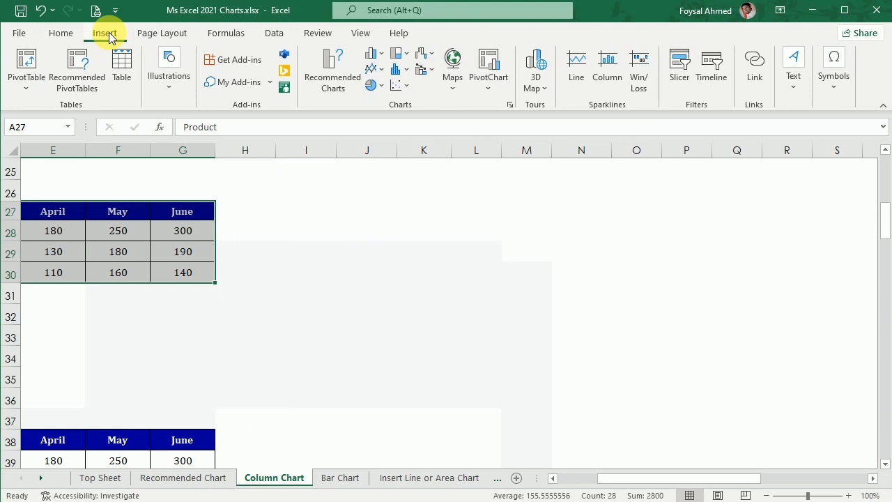
{"action": "left_click", "coordinate": [379, 55]}
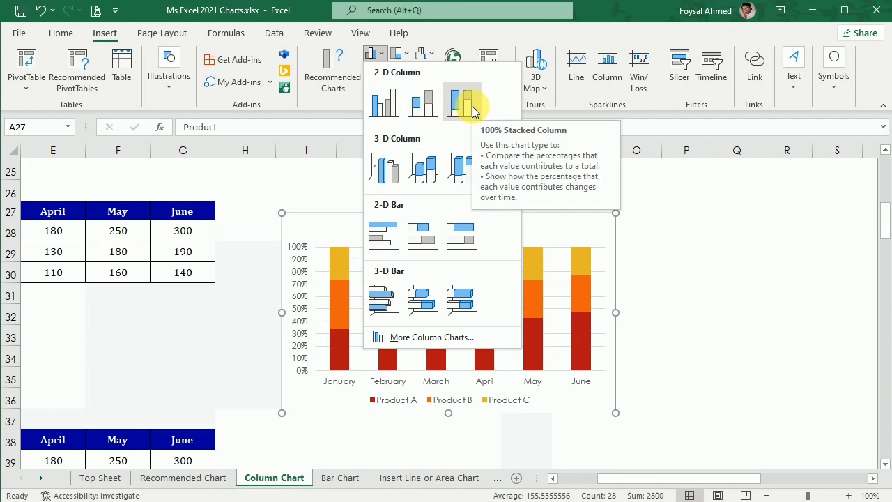
{"action": "left_click", "coordinate": [388, 174]}
{"action": "scroll", "coordinate": [399, 250], "scroll_direction": "up", "scroll_amount": 5}
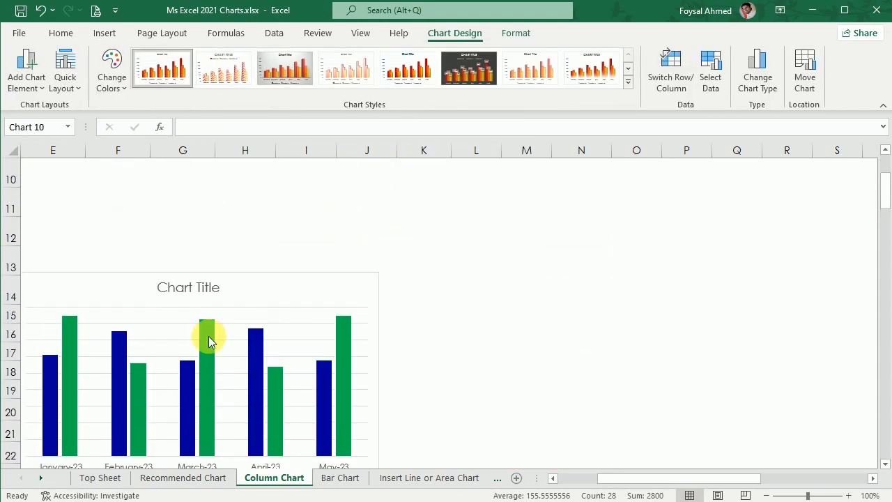
{"action": "scroll", "coordinate": [494, 346], "scroll_direction": "down", "scroll_amount": 6}
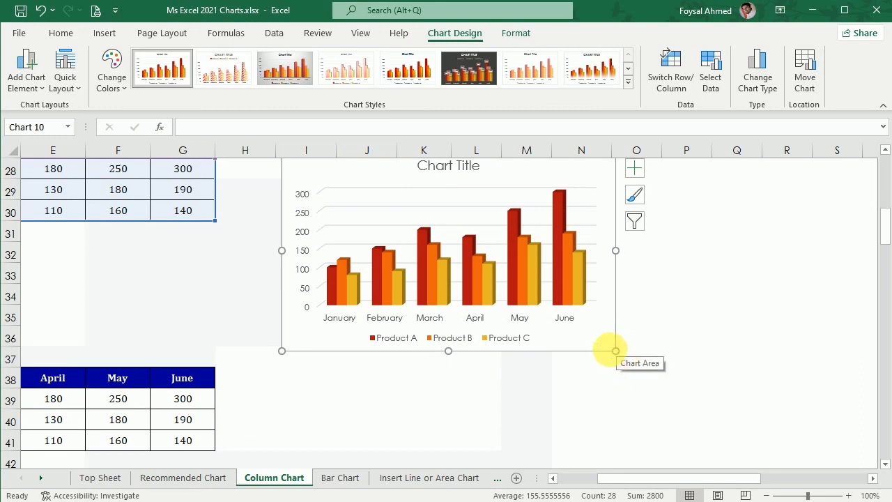
{"action": "scroll", "coordinate": [614, 351], "scroll_direction": "up", "scroll_amount": 1}
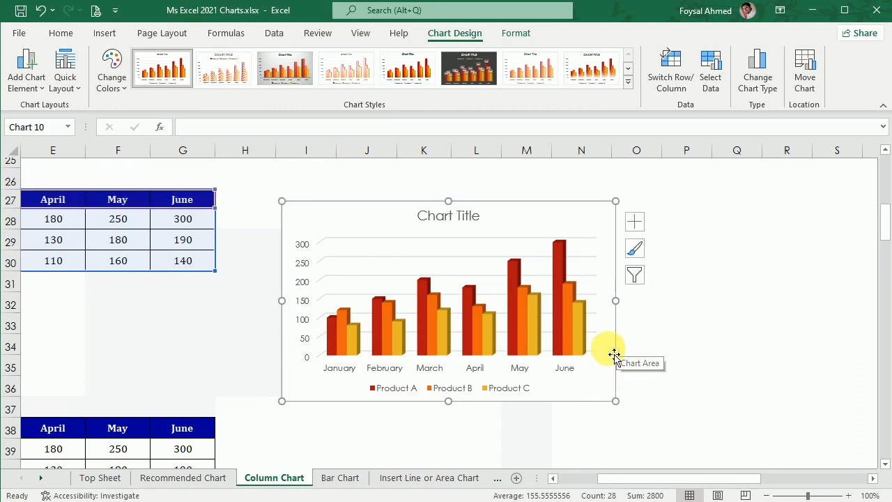
Insert a blank row above the header row of the Sales by region table (row 38)
{"action": "left_click", "coordinate": [528, 230]}
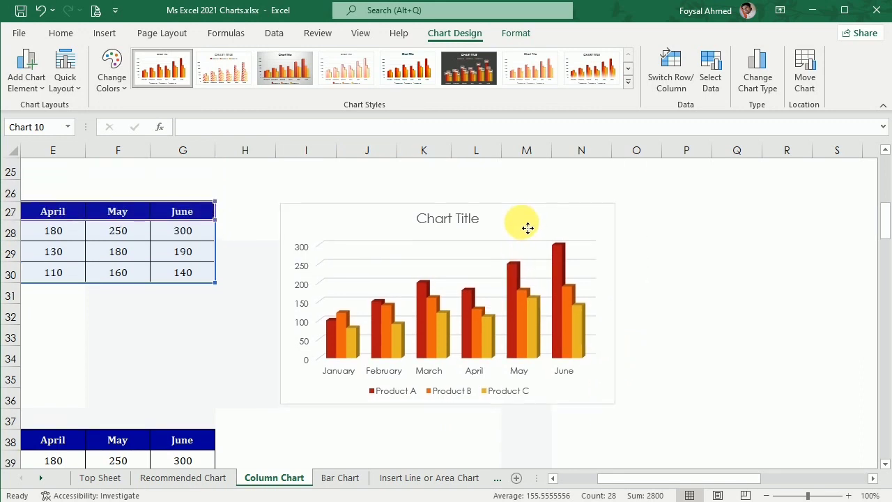
{"action": "left_click", "coordinate": [15, 441]}
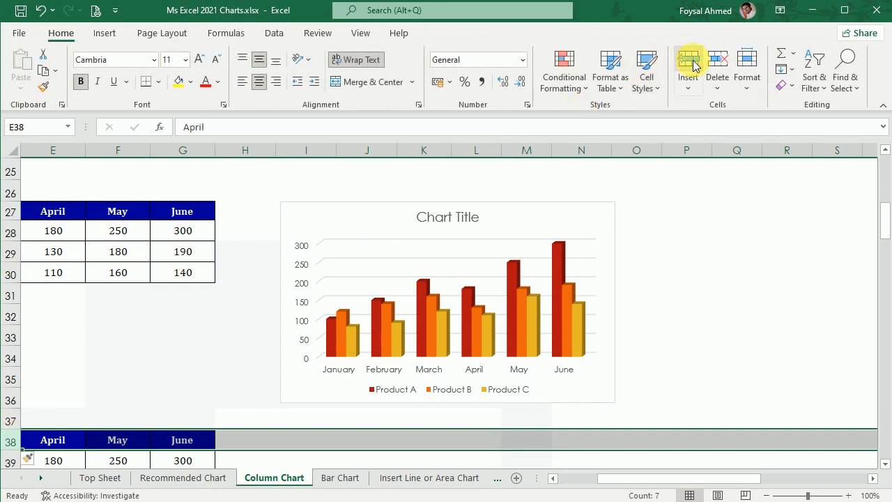
{"action": "left_click", "coordinate": [689, 60]}
Enlarge the product sales chart, apply chart Style 4 to it and deselect it
{"action": "left_click", "coordinate": [445, 273]}
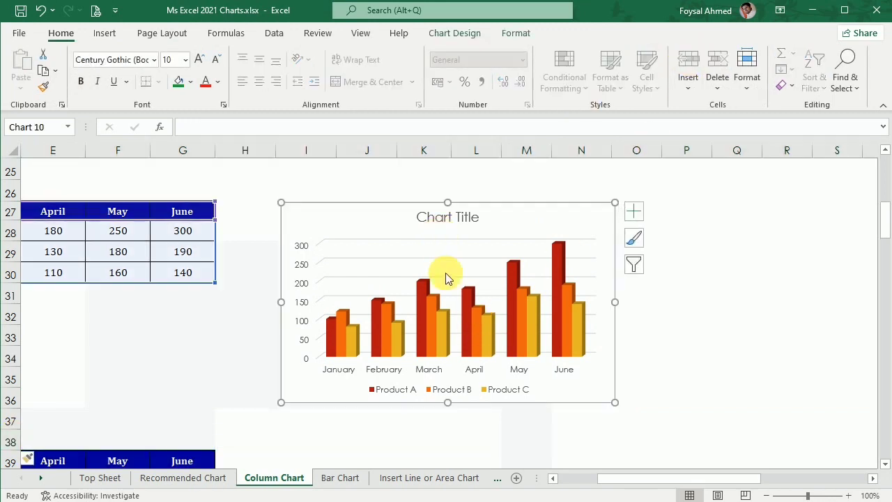
{"action": "left_click_drag", "start_coordinate": [616, 403], "coordinate": [660, 419]}
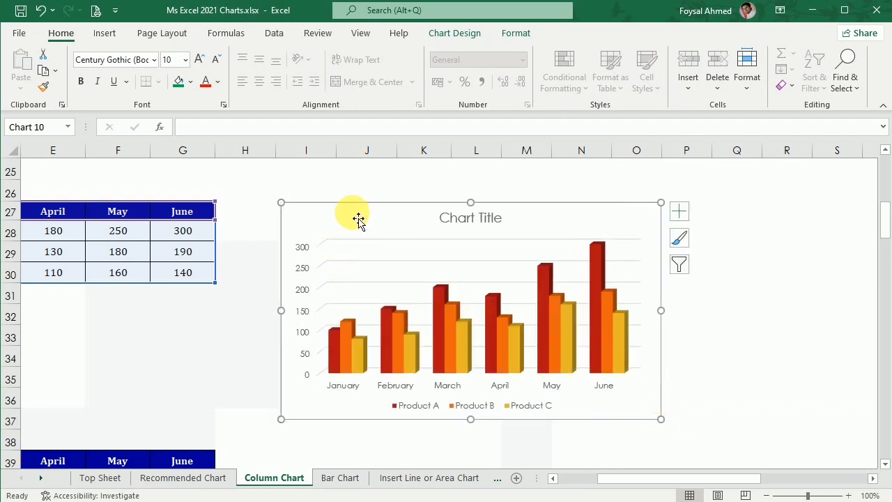
{"action": "left_click", "coordinate": [461, 34]}
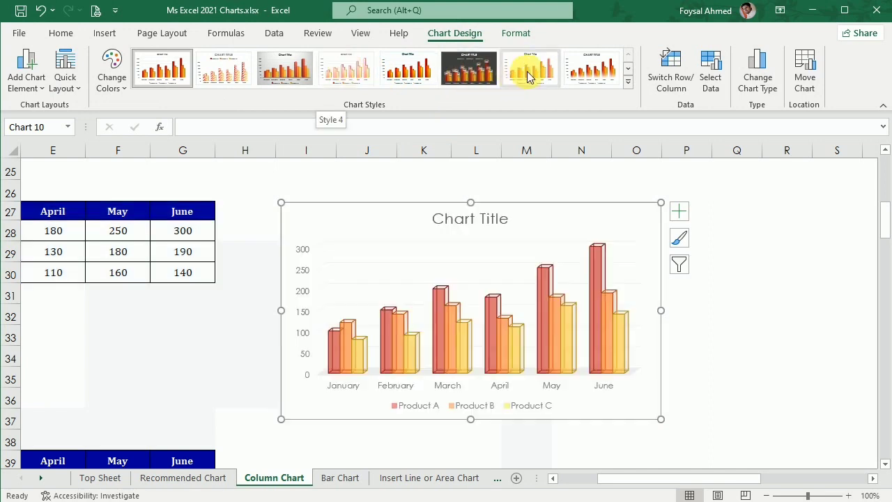
{"action": "left_click", "coordinate": [628, 83]}
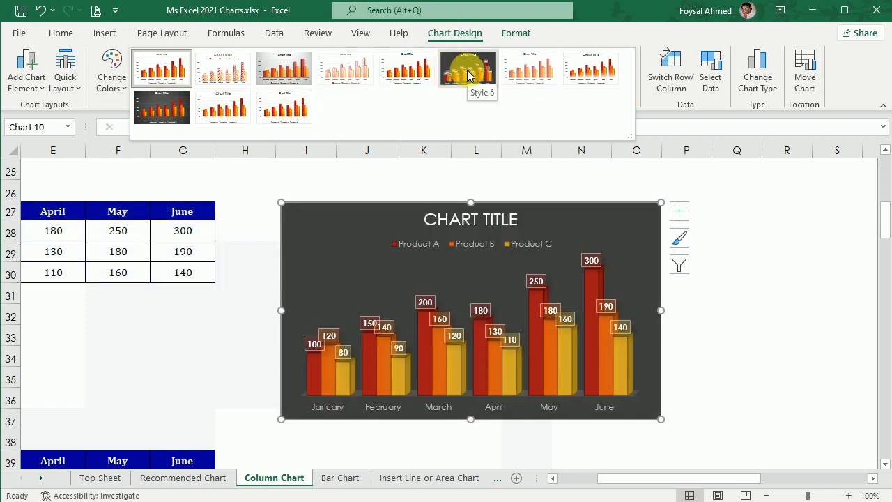
{"action": "left_click", "coordinate": [355, 71]}
{"action": "left_click_drag", "start_coordinate": [726, 362], "coordinate": [728, 379]}
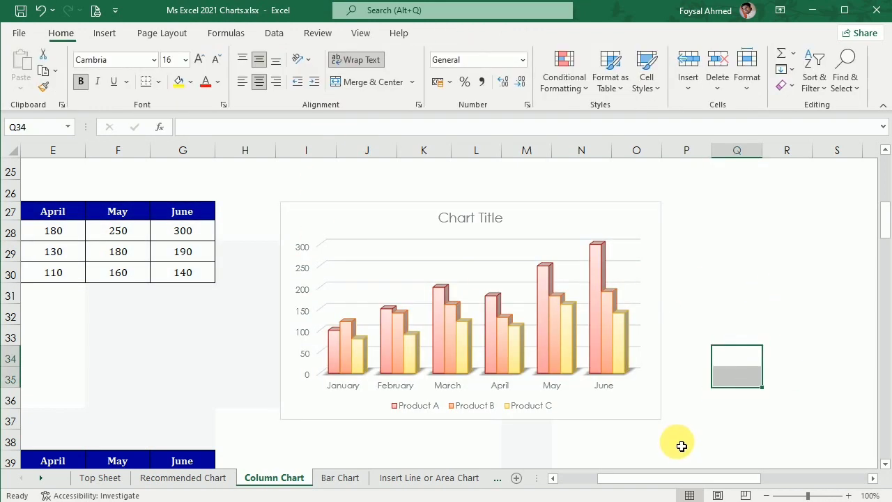
Fill the Product A columns with a medium teal theme colour and deselect the chart
{"action": "left_click", "coordinate": [335, 363]}
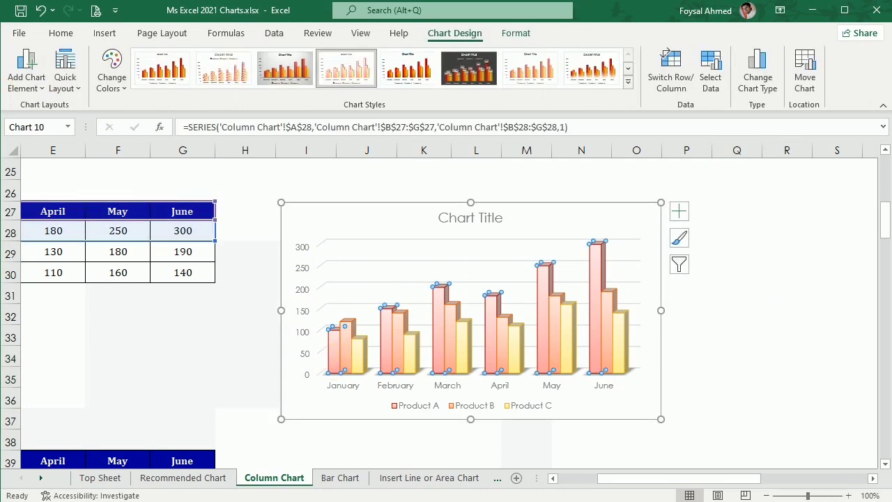
{"action": "left_click", "coordinate": [60, 33]}
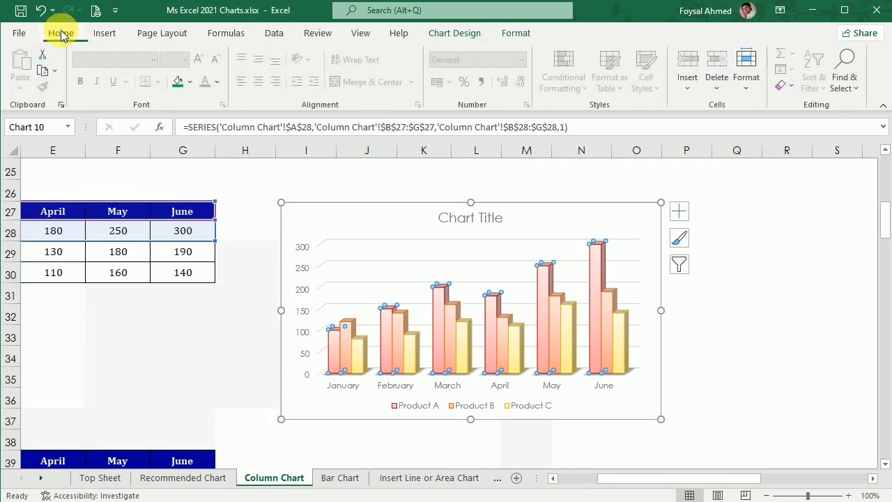
{"action": "left_click", "coordinate": [193, 83]}
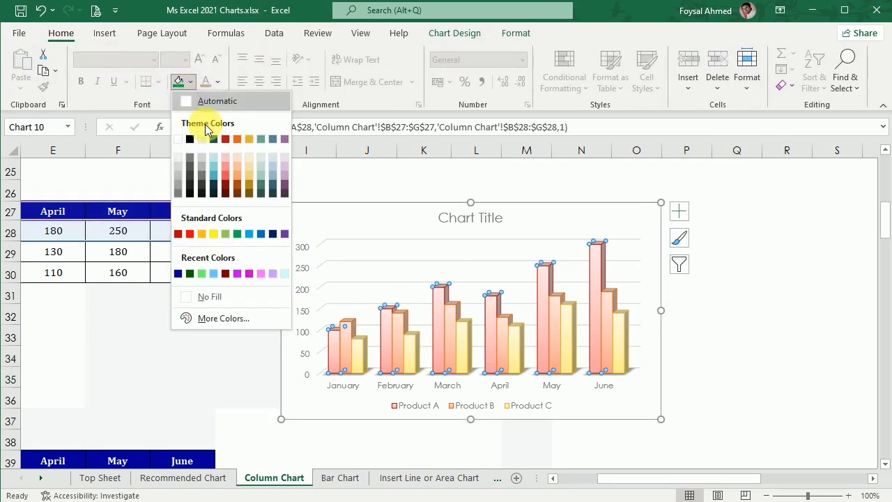
{"action": "left_click", "coordinate": [213, 172]}
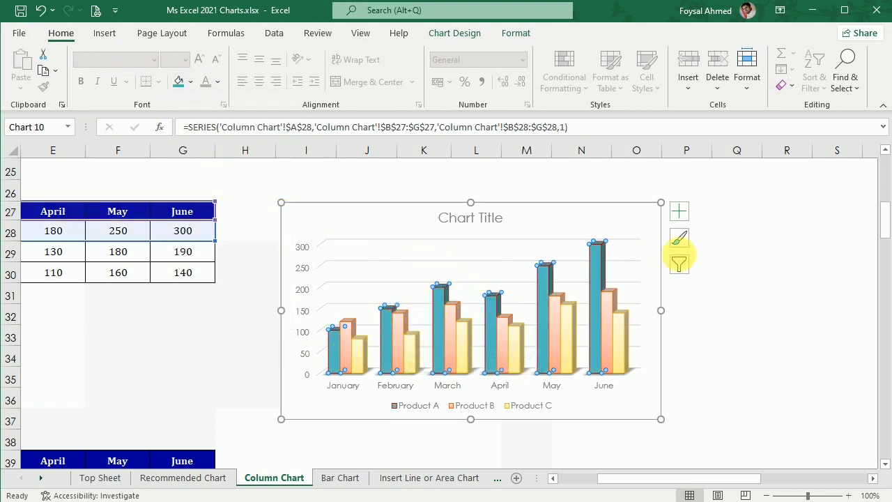
{"action": "left_click", "coordinate": [761, 310]}
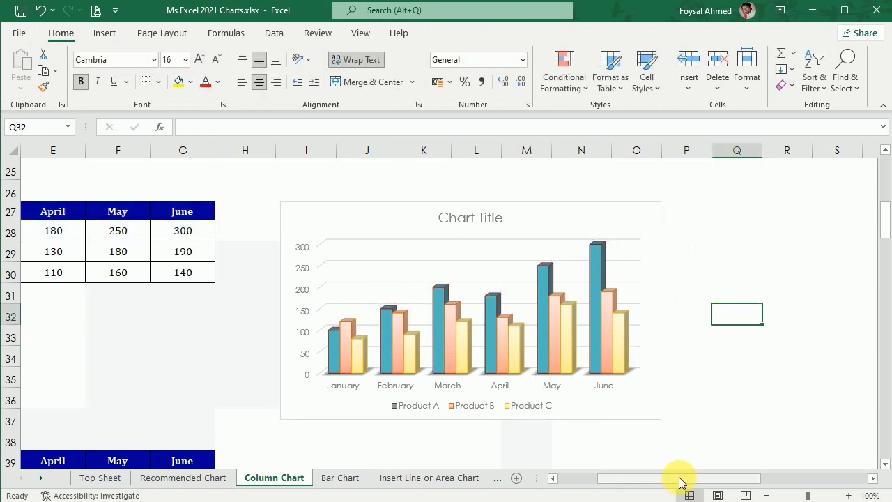
Insert a 3-D clustered column chart from the Sales by region table (A39:G42)
{"action": "left_click_drag", "start_coordinate": [683, 481], "coordinate": [523, 472]}
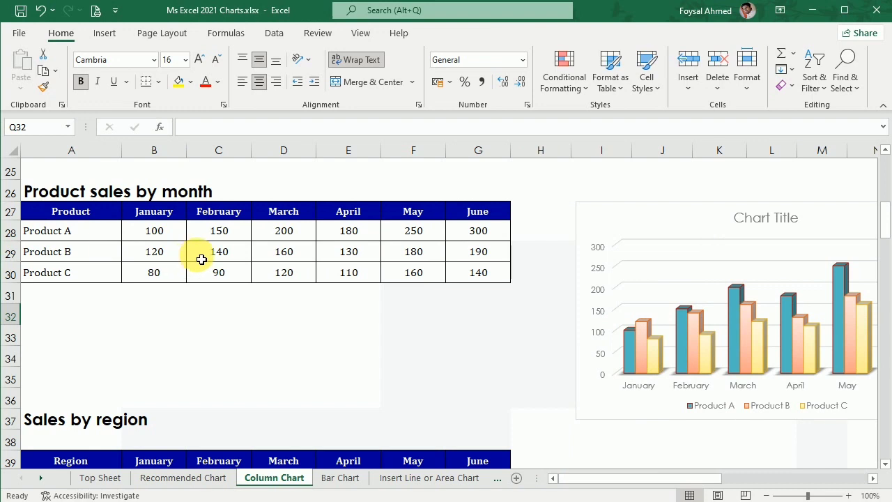
{"action": "scroll", "coordinate": [201, 259], "scroll_direction": "down", "scroll_amount": 3}
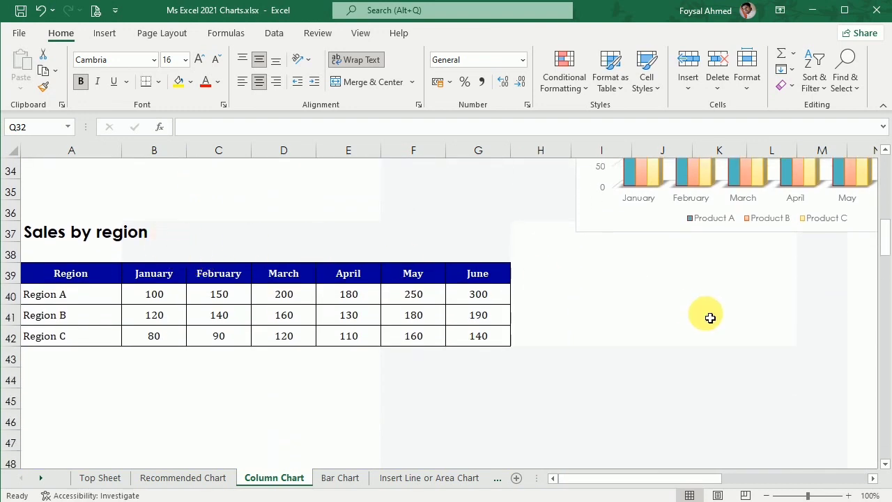
{"action": "scroll", "coordinate": [710, 318], "scroll_direction": "down", "scroll_amount": 1}
{"action": "scroll", "coordinate": [709, 319], "scroll_direction": "up", "scroll_amount": 1}
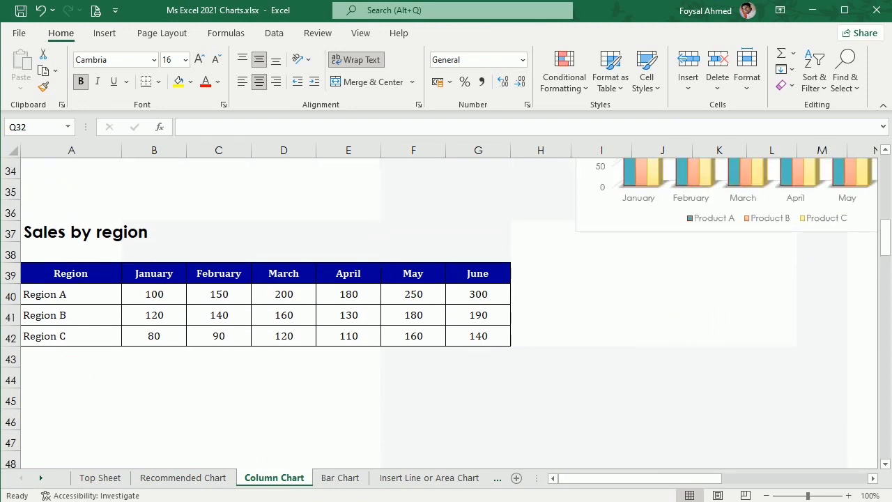
{"action": "left_click", "coordinate": [11, 442]}
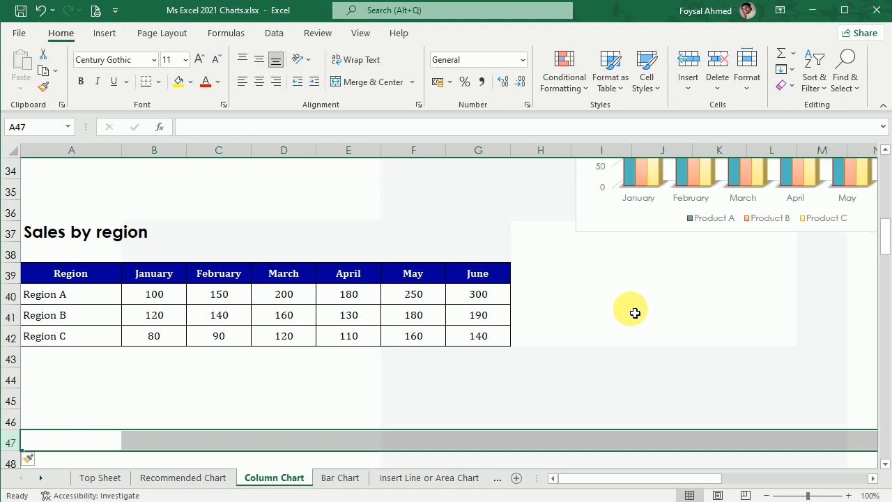
{"action": "left_click", "coordinate": [592, 268]}
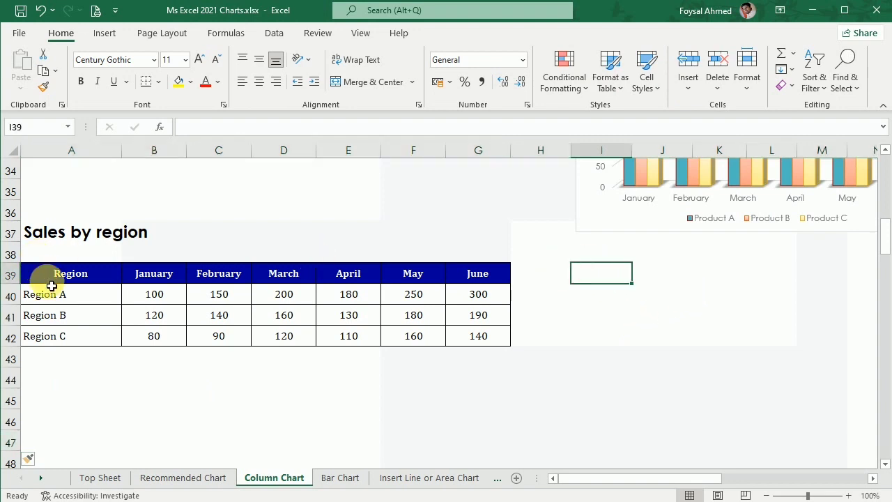
{"action": "left_click_drag", "start_coordinate": [46, 295], "coordinate": [47, 337]}
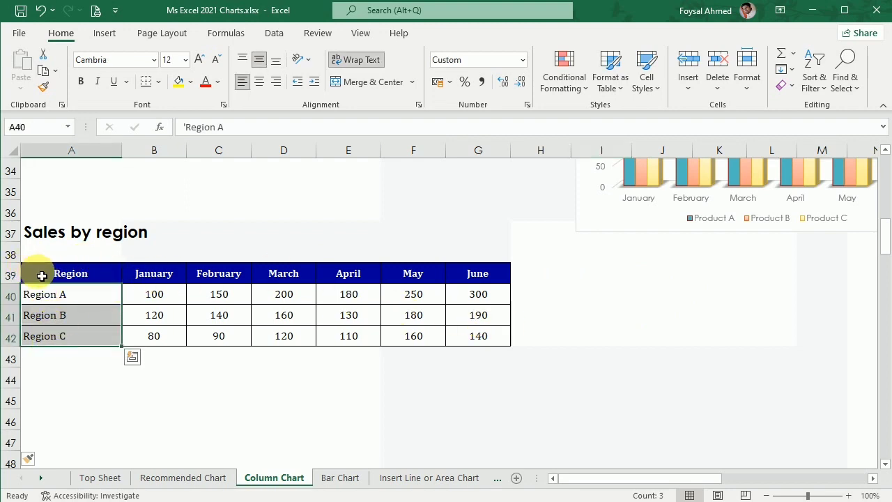
{"action": "left_click_drag", "start_coordinate": [18, 276], "coordinate": [512, 350]}
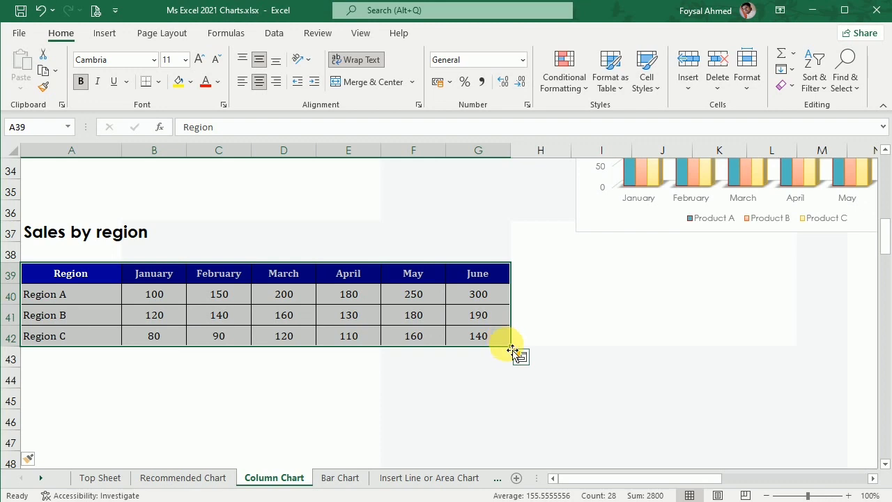
{"action": "left_click", "coordinate": [104, 33]}
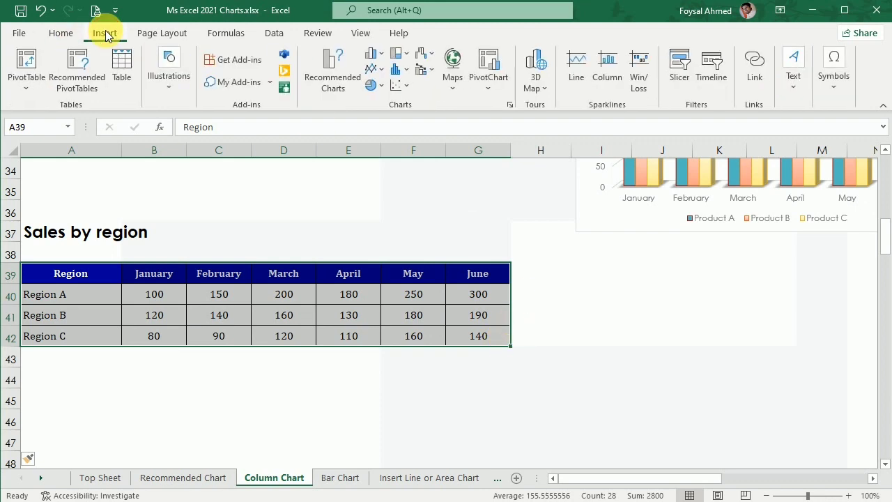
{"action": "left_click", "coordinate": [381, 56]}
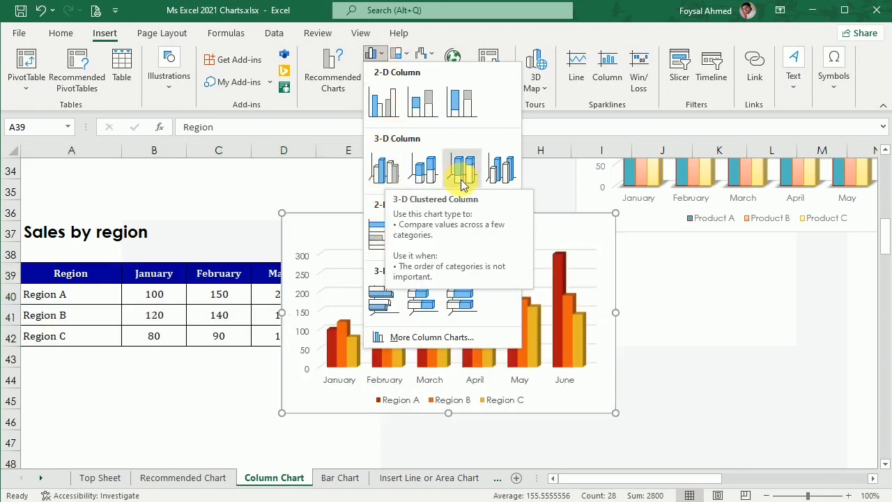
{"action": "left_click", "coordinate": [394, 174]}
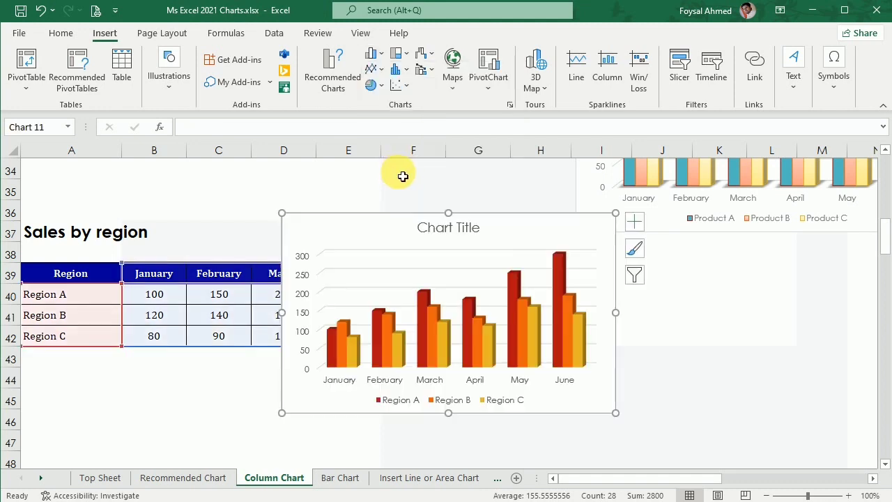
Move the region chart beside its table, just below the product chart, and apply chart Style 3
{"action": "left_click_drag", "start_coordinate": [538, 244], "coordinate": [834, 265]}
{"action": "left_click", "coordinate": [684, 369]}
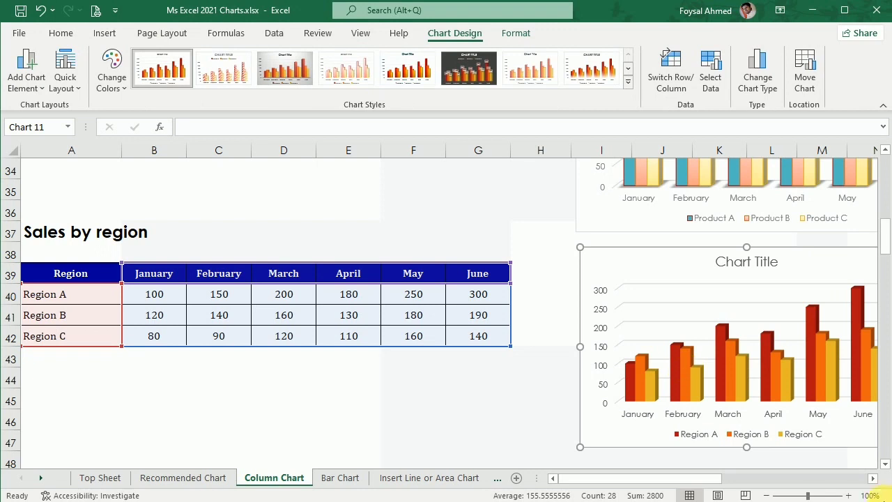
{"action": "left_click", "coordinate": [872, 478]}
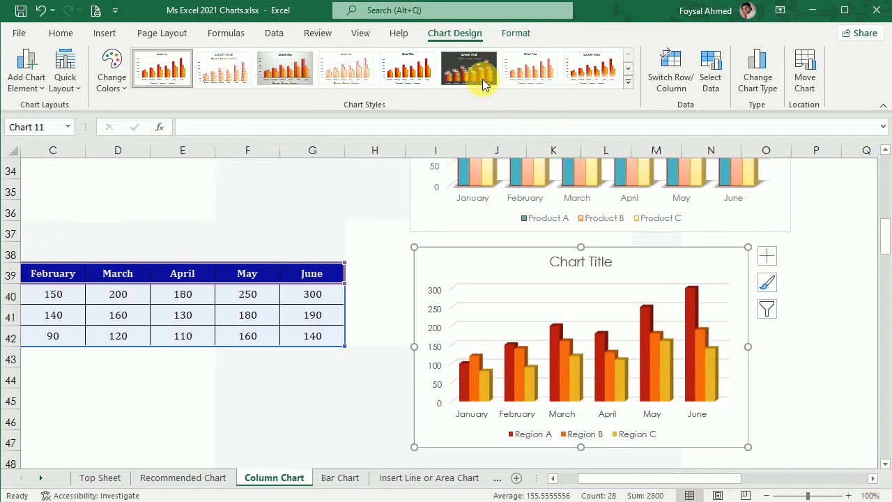
{"action": "left_click", "coordinate": [481, 71]}
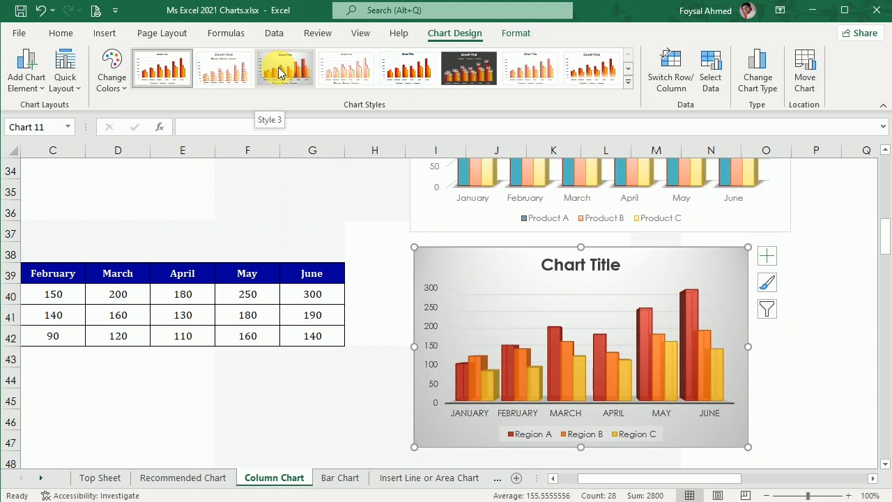
{"action": "left_click", "coordinate": [281, 72]}
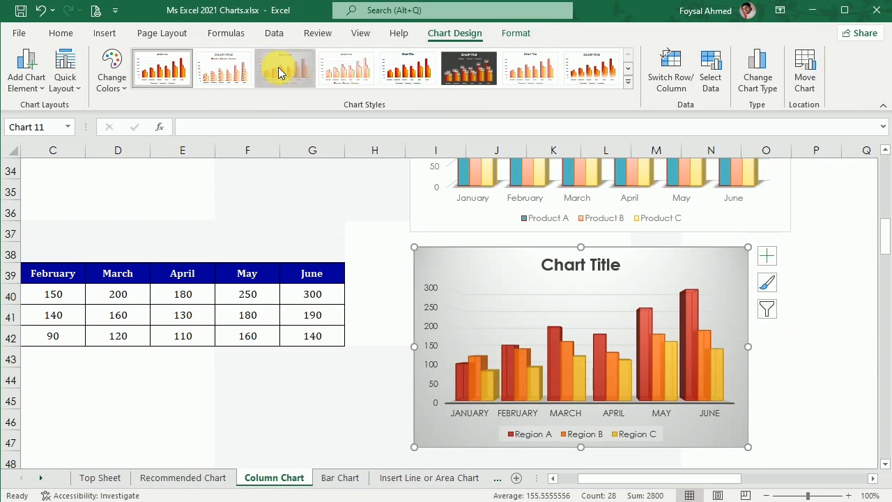
Set the region chart's colours to the first Colorful palette
{"action": "left_click", "coordinate": [105, 80]}
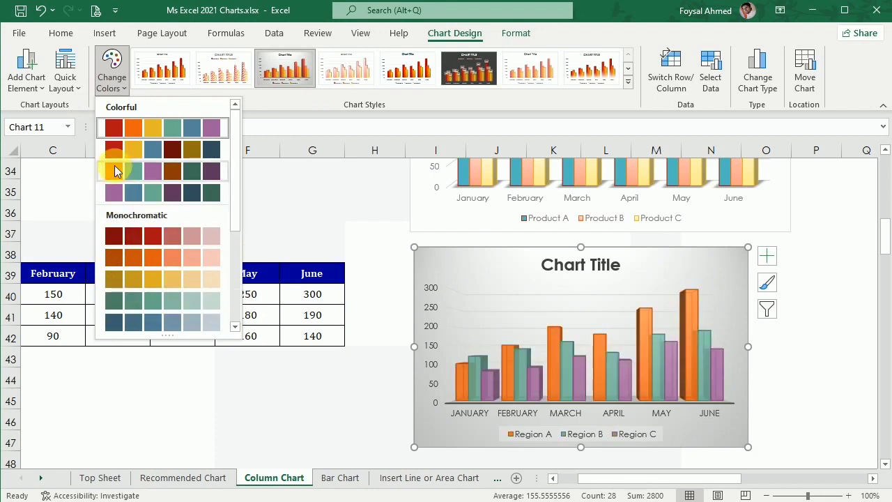
{"action": "left_click", "coordinate": [159, 127]}
{"action": "scroll", "coordinate": [630, 367], "scroll_direction": "down", "scroll_amount": 1}
{"action": "scroll", "coordinate": [629, 367], "scroll_direction": "up", "scroll_amount": 1}
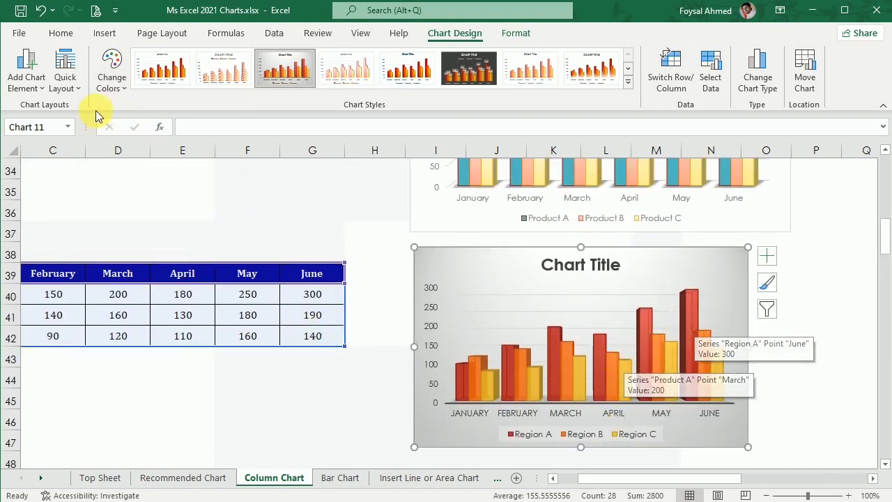
Fill the Region A columns with a dark grey theme colour and deselect the chart
{"action": "left_click", "coordinate": [70, 35]}
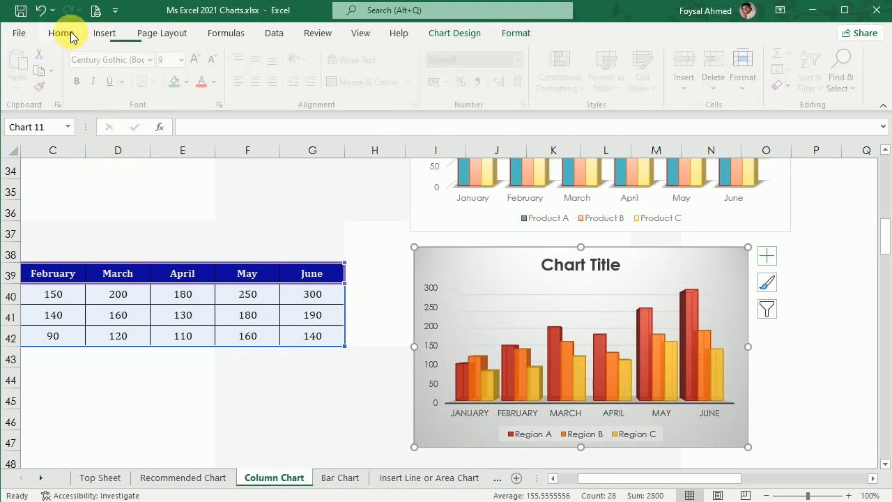
{"action": "left_click", "coordinate": [465, 377]}
{"action": "left_click", "coordinate": [190, 82]}
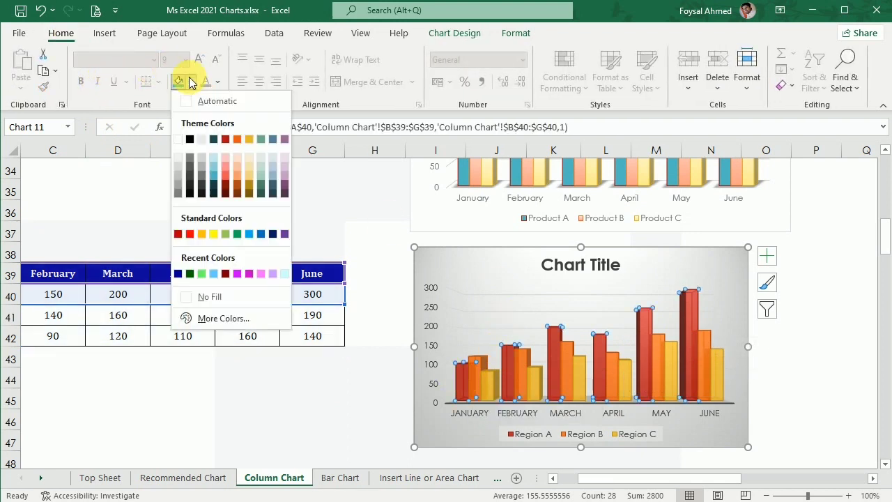
{"action": "left_click", "coordinate": [189, 179]}
{"action": "left_click", "coordinate": [788, 361]}
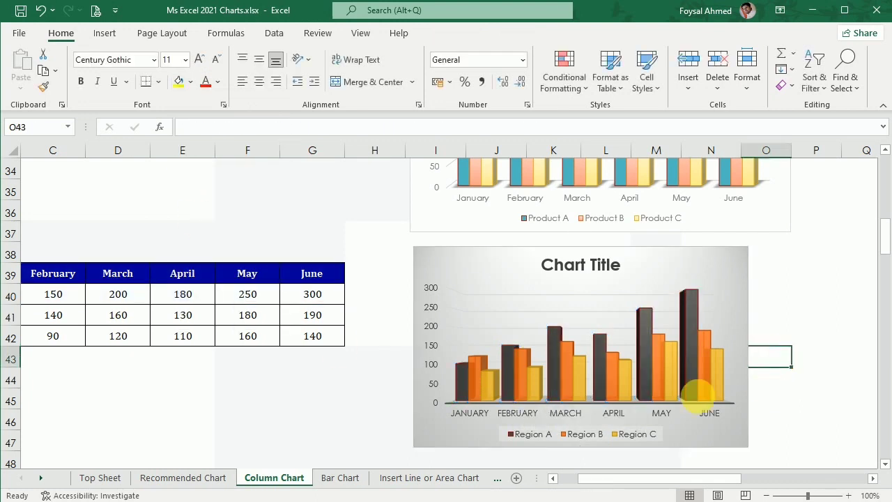
Fill the Region B columns with a coral red theme colour and deselect the chart
{"action": "left_click", "coordinate": [529, 373]}
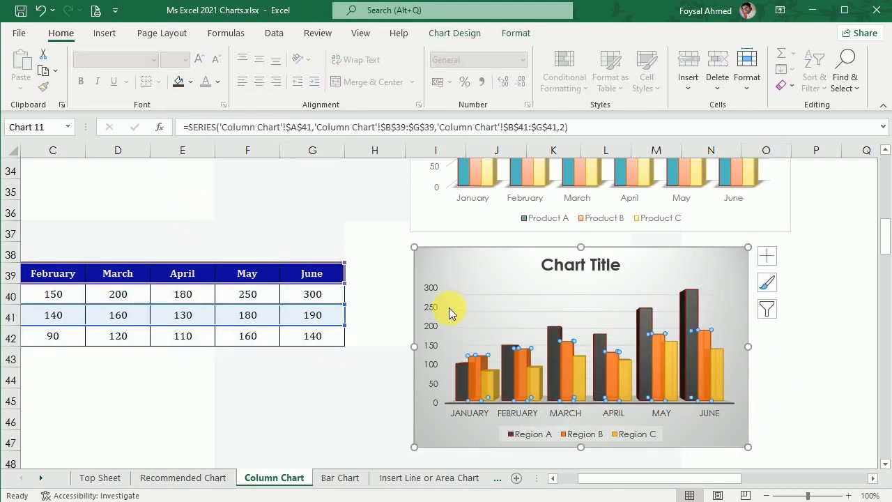
{"action": "left_click", "coordinate": [191, 83]}
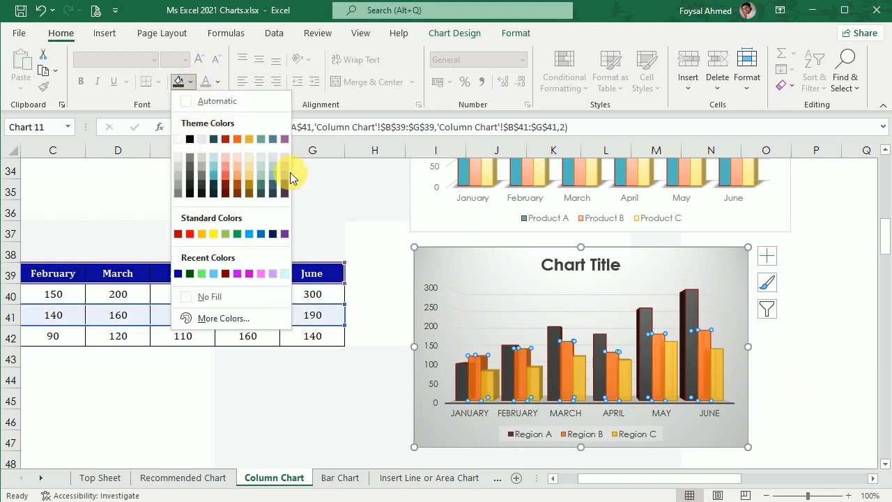
{"action": "left_click", "coordinate": [234, 175]}
{"action": "left_click", "coordinate": [806, 430]}
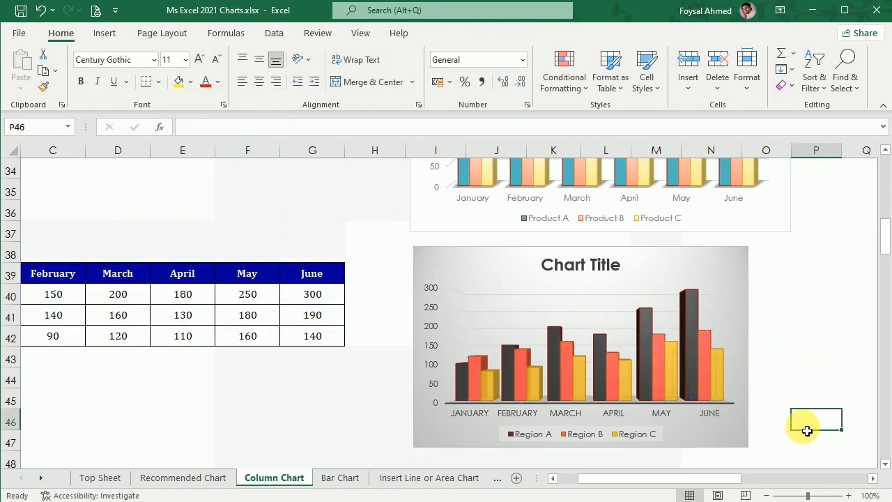
{"action": "scroll", "coordinate": [800, 421], "scroll_direction": "down", "scroll_amount": 3}
{"action": "scroll", "coordinate": [788, 438], "scroll_direction": "up", "scroll_amount": 2}
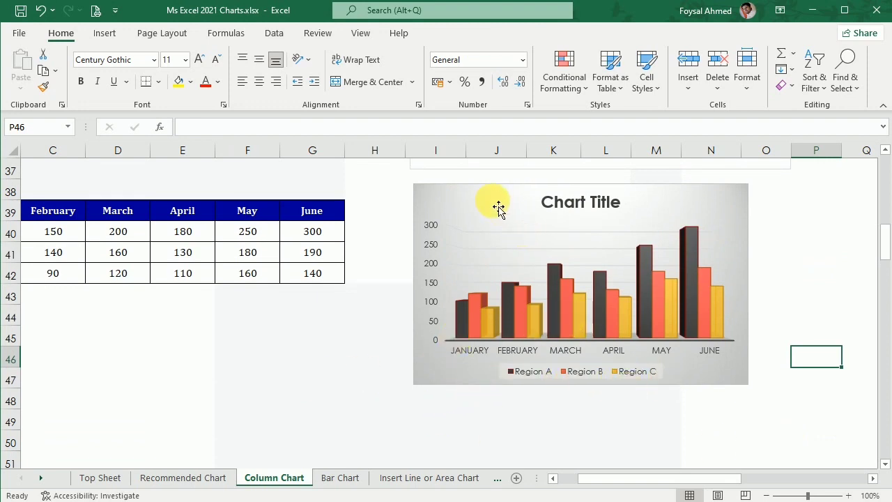
Shift the region chart slightly so its edge lines up with the product chart above it
{"action": "left_click_drag", "start_coordinate": [498, 207], "coordinate": [491, 213]}
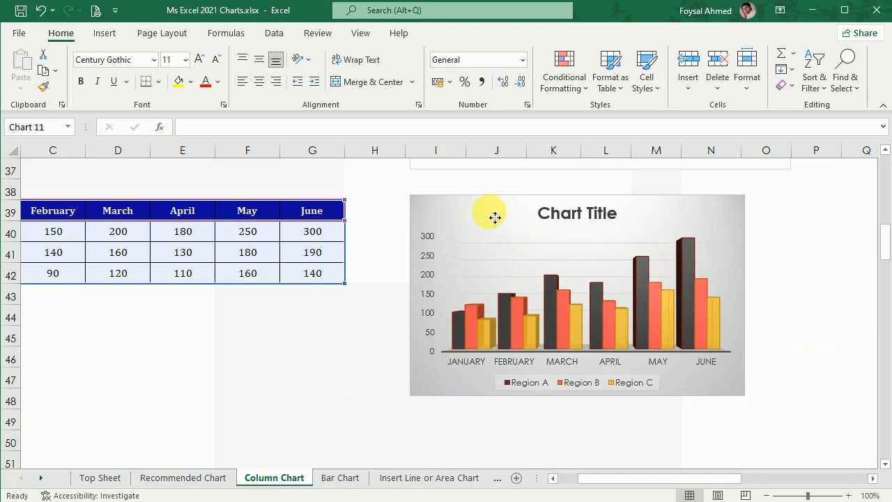
{"action": "scroll", "coordinate": [339, 340], "scroll_direction": "up", "scroll_amount": 4}
{"action": "scroll", "coordinate": [322, 363], "scroll_direction": "down", "scroll_amount": 2}
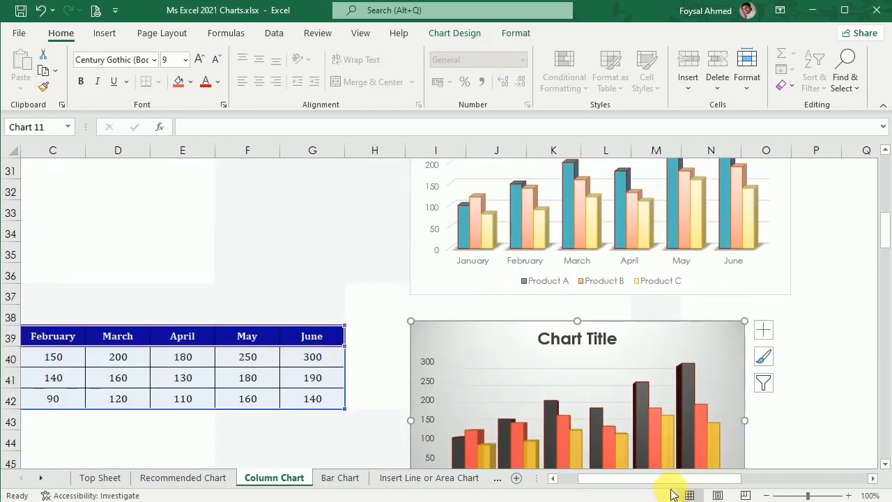
Review the Clustered Column Chart notes and the finished tables and charts, down to the Staked Column Chart section
{"action": "left_click_drag", "start_coordinate": [654, 479], "coordinate": [295, 469]}
{"action": "scroll", "coordinate": [119, 389], "scroll_direction": "up", "scroll_amount": 1}
{"action": "scroll", "coordinate": [120, 389], "scroll_direction": "up", "scroll_amount": 7}
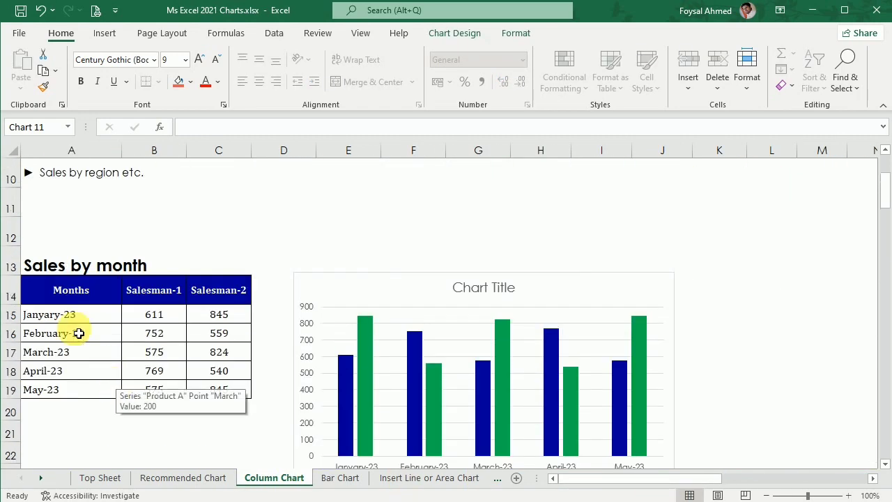
{"action": "scroll", "coordinate": [109, 313], "scroll_direction": "up", "scroll_amount": 2}
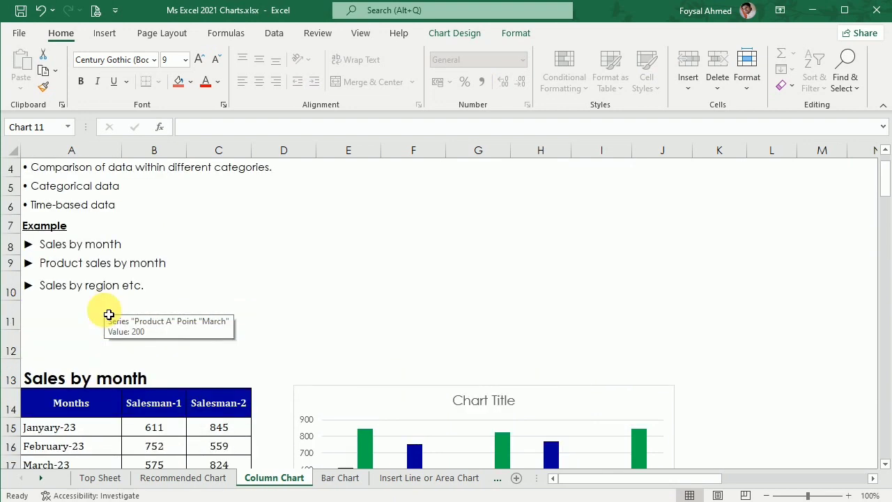
{"action": "scroll", "coordinate": [108, 314], "scroll_direction": "up", "scroll_amount": 1}
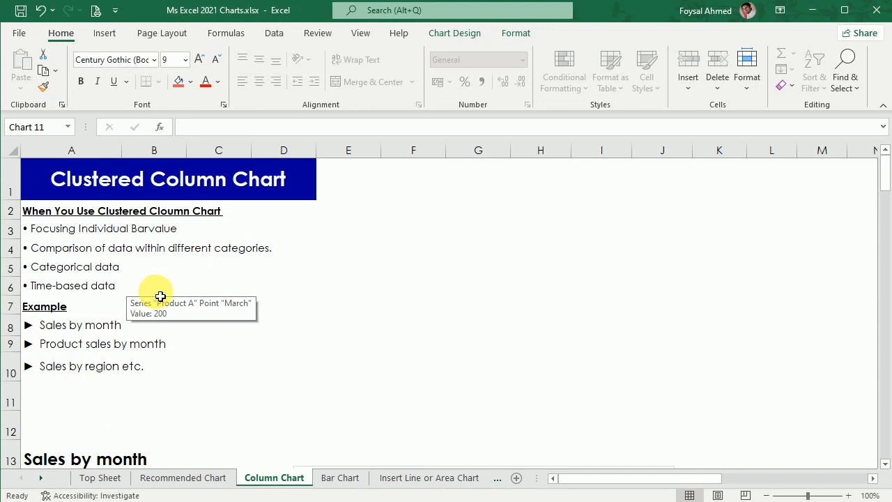
{"action": "scroll", "coordinate": [168, 294], "scroll_direction": "down", "scroll_amount": 11}
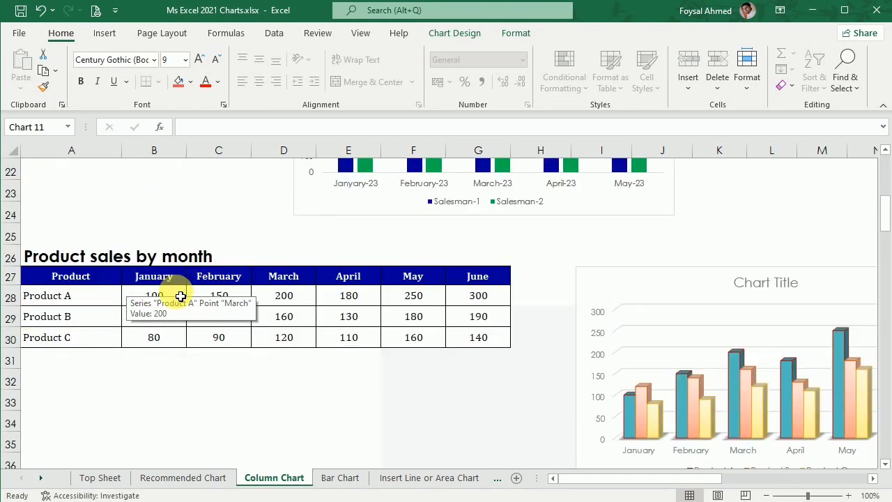
{"action": "scroll", "coordinate": [179, 299], "scroll_direction": "down", "scroll_amount": 6}
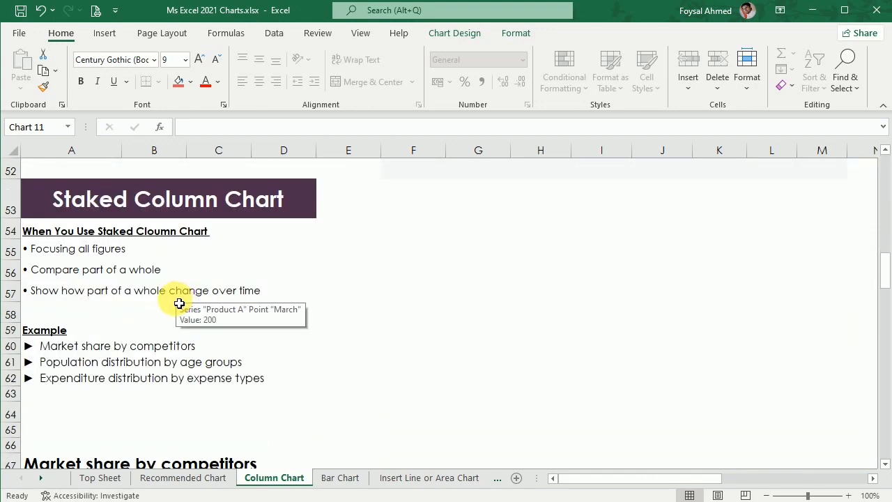
Read the Staked Column Chart section's when-to-use points and its three example uses
{"action": "left_click", "coordinate": [193, 205]}
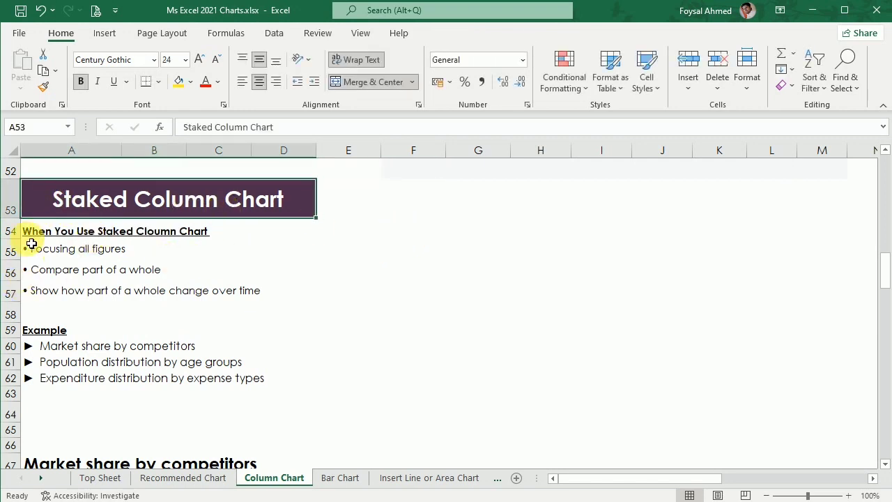
{"action": "left_click", "coordinate": [55, 257]}
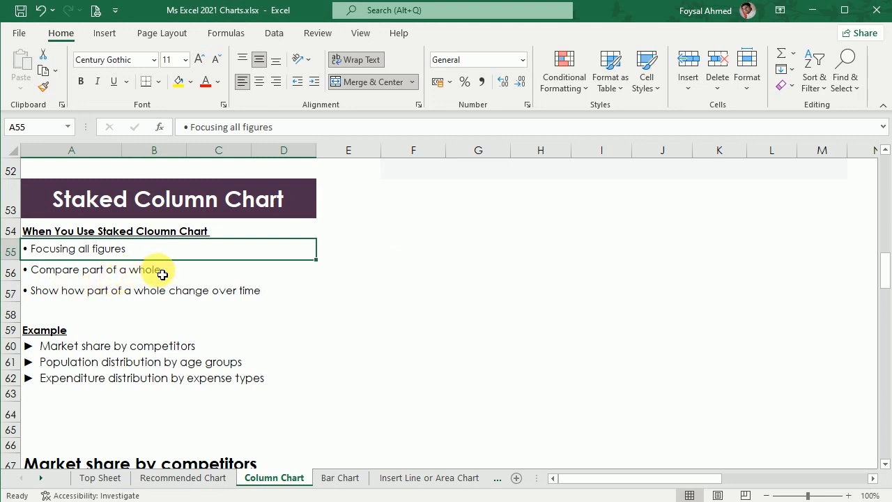
{"action": "left_click", "coordinate": [193, 274]}
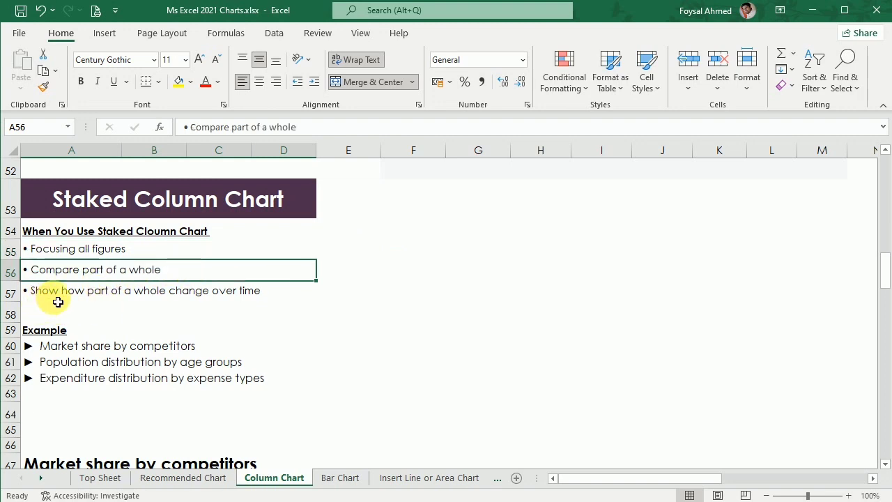
{"action": "left_click", "coordinate": [191, 300]}
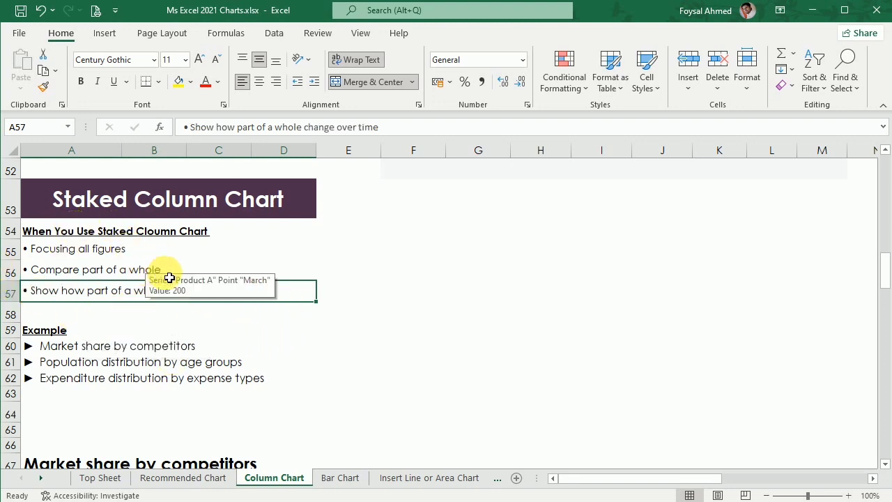
{"action": "scroll", "coordinate": [143, 298], "scroll_direction": "down", "scroll_amount": 1}
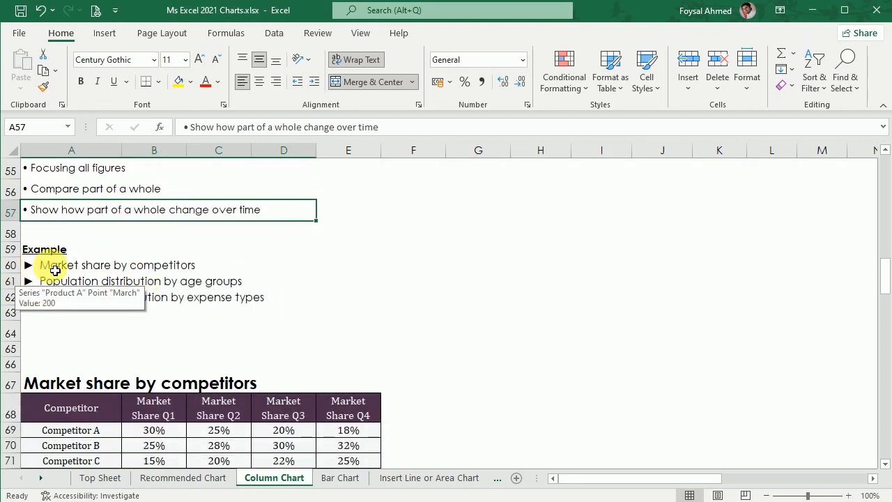
{"action": "left_click", "coordinate": [55, 270]}
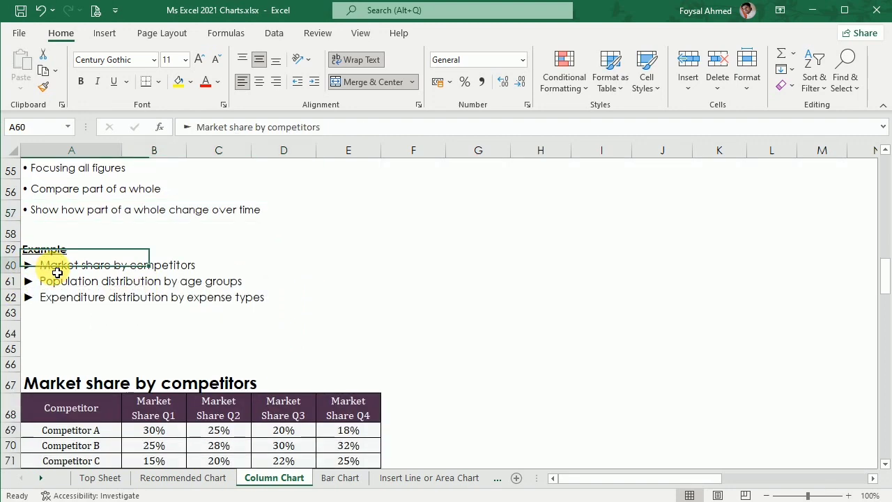
{"action": "left_click", "coordinate": [183, 269]}
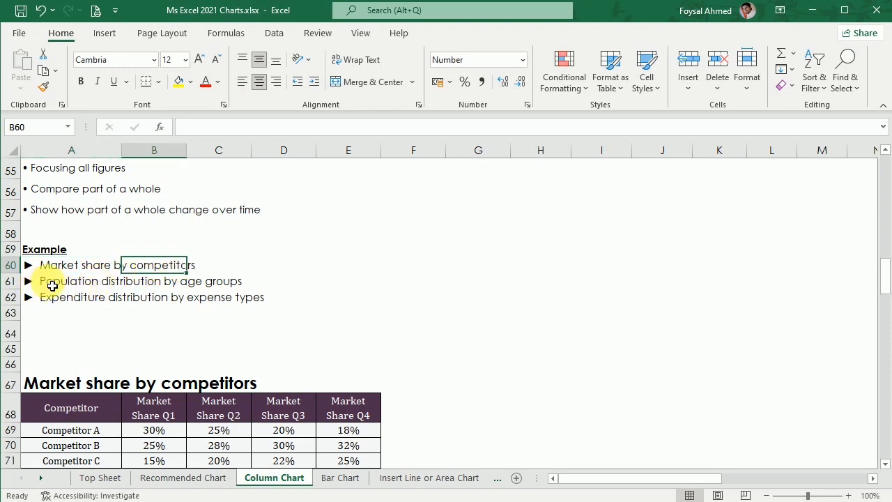
{"action": "left_click", "coordinate": [52, 285]}
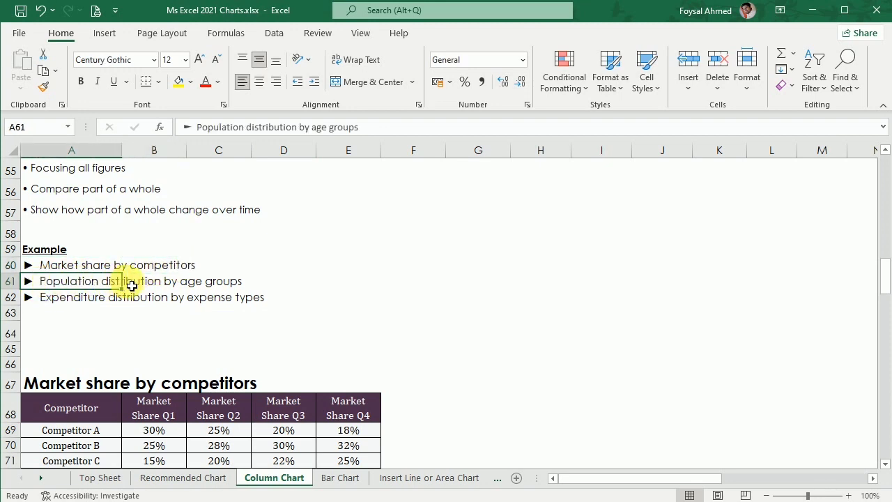
{"action": "left_click", "coordinate": [157, 282]}
{"action": "left_click", "coordinate": [221, 286]}
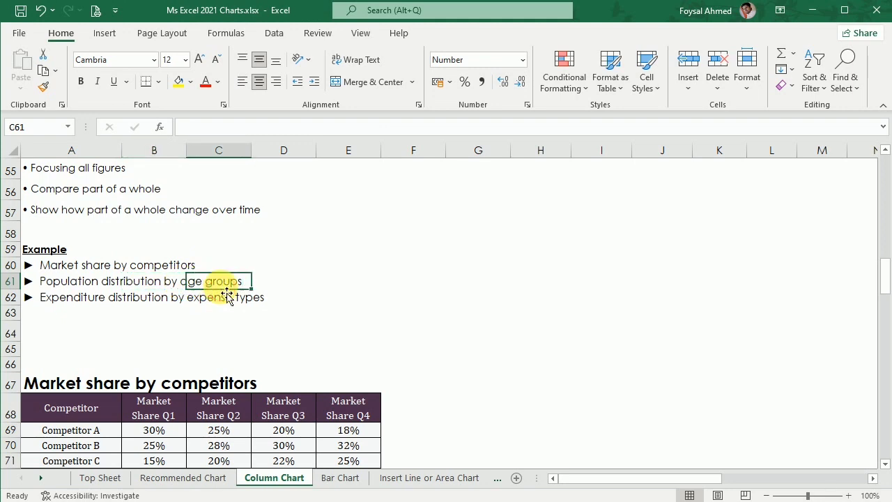
{"action": "left_click", "coordinate": [46, 304]}
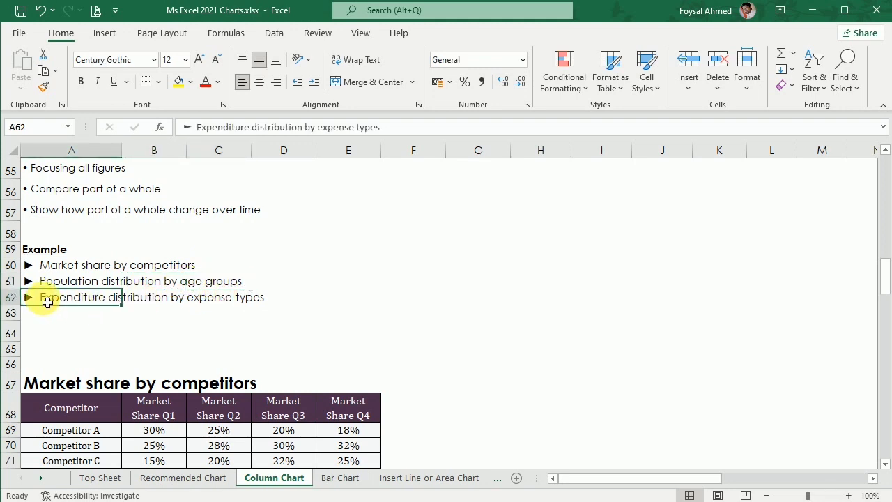
{"action": "left_click", "coordinate": [127, 332]}
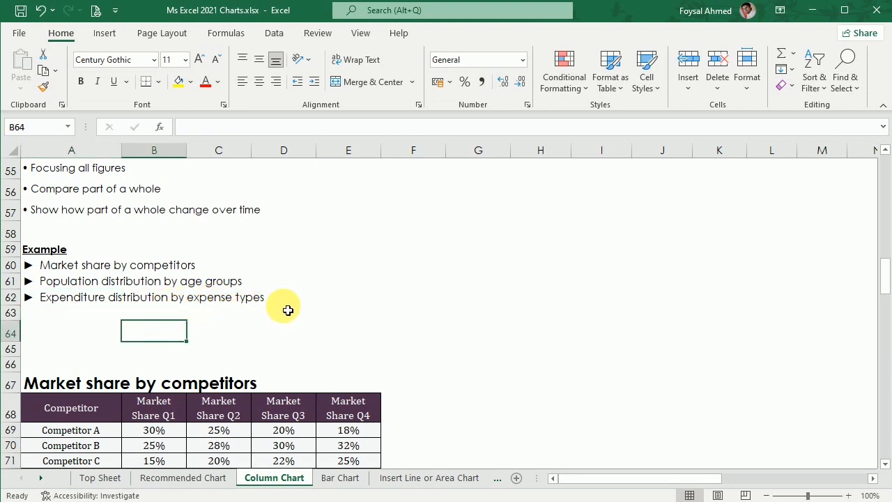
Insert a blank row above the Population distribution by age groups heading at row 78
{"action": "scroll", "coordinate": [505, 273], "scroll_direction": "down", "scroll_amount": 3}
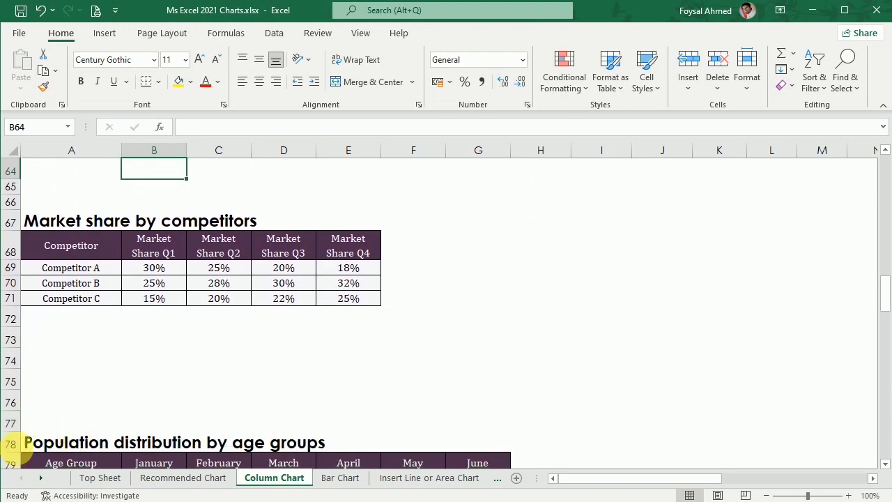
{"action": "left_click", "coordinate": [11, 442]}
{"action": "left_click", "coordinate": [690, 59]}
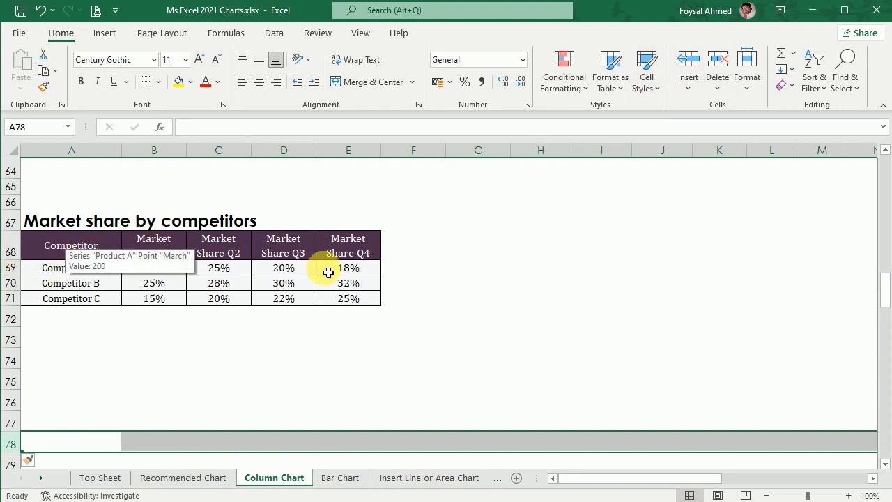
{"action": "left_click", "coordinate": [375, 368]}
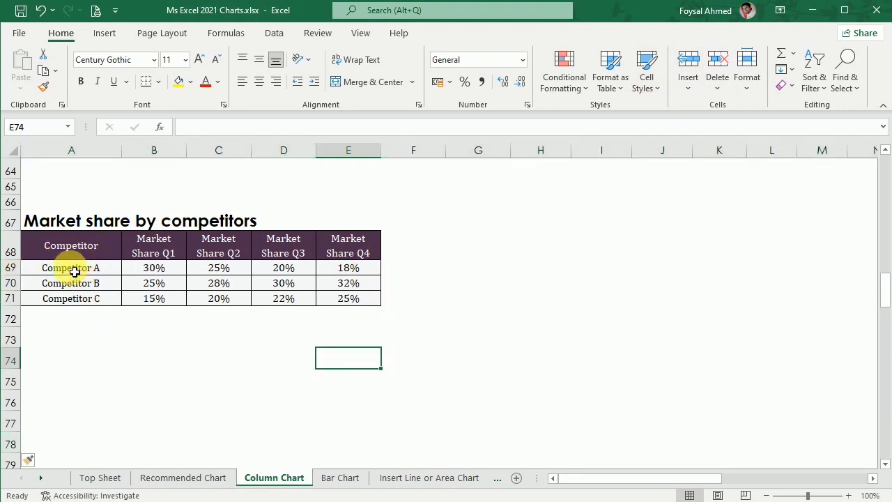
Insert a 2-D Stacked Column chart from the whole Market share by competitors table and move it beside the table
{"action": "left_click_drag", "start_coordinate": [74, 272], "coordinate": [61, 305]}
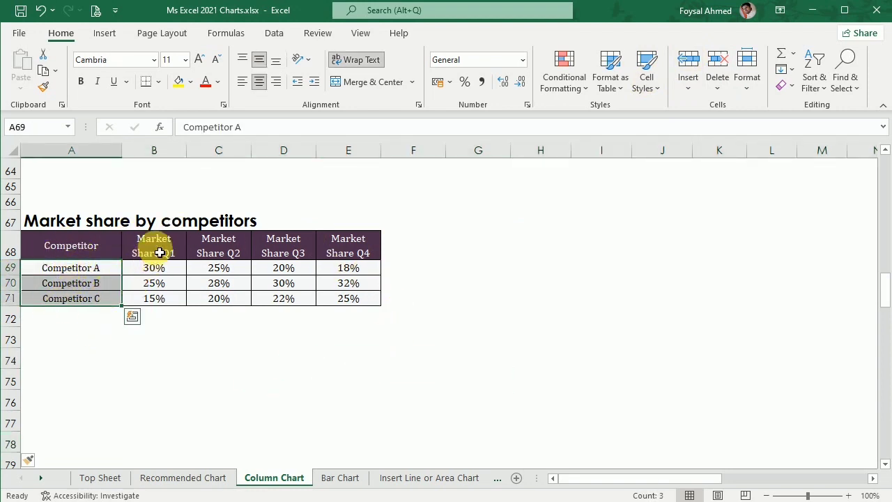
{"action": "left_click_drag", "start_coordinate": [159, 252], "coordinate": [347, 246]}
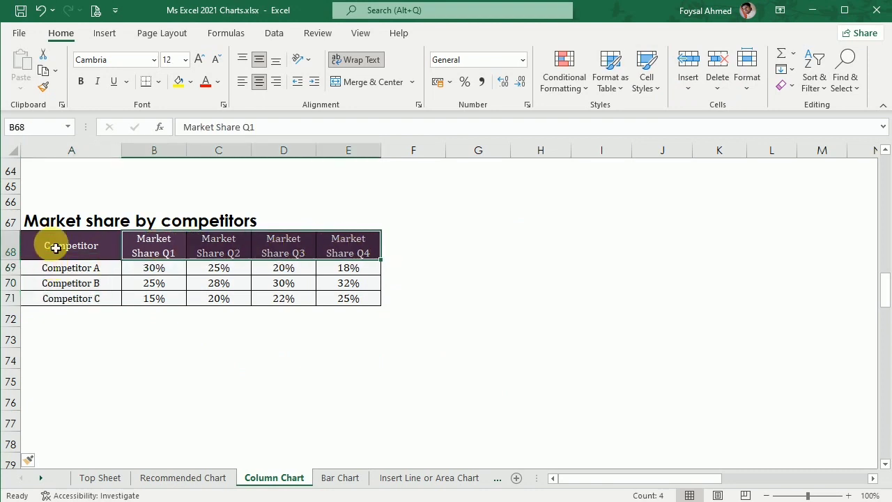
{"action": "left_click_drag", "start_coordinate": [55, 248], "coordinate": [344, 299]}
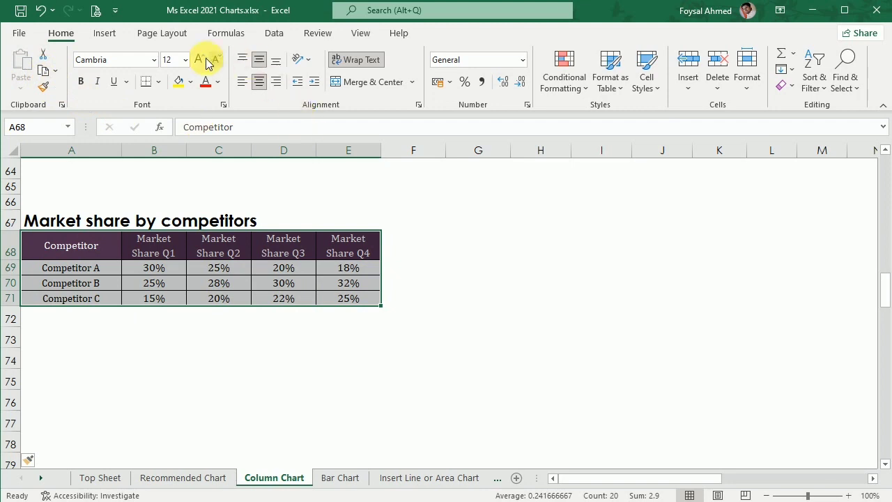
{"action": "left_click", "coordinate": [98, 36]}
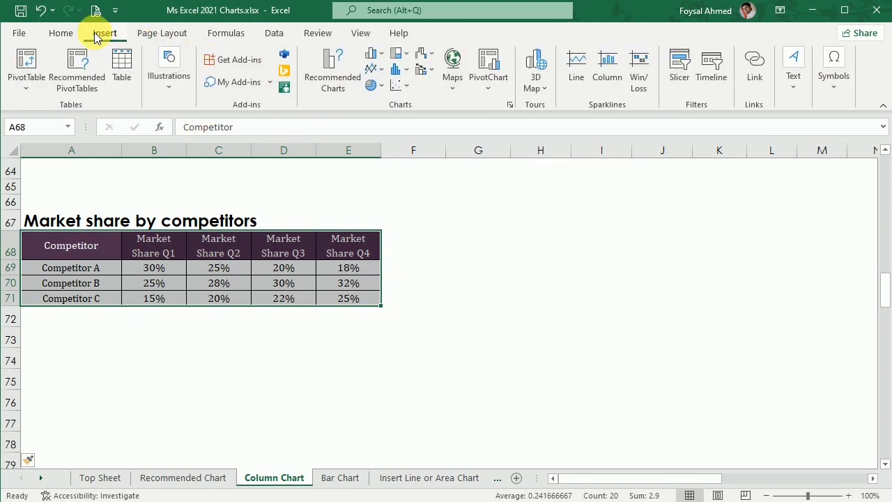
{"action": "left_click", "coordinate": [376, 56]}
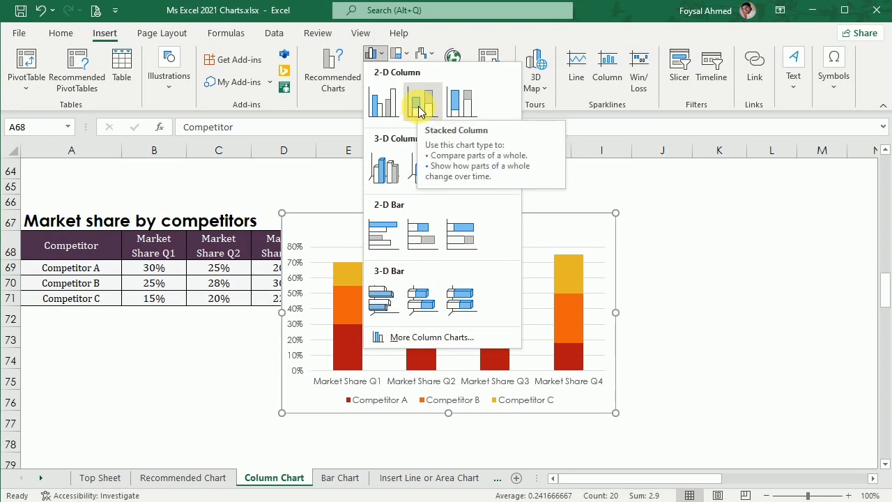
{"action": "left_click", "coordinate": [420, 108]}
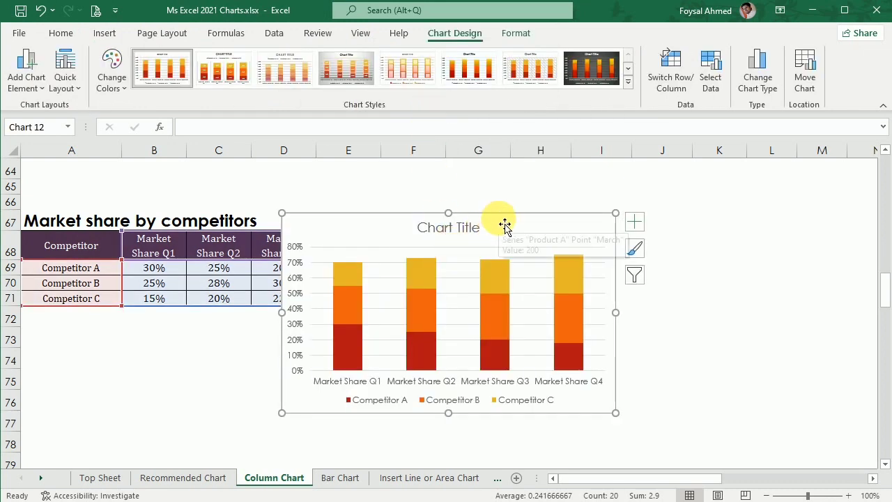
{"action": "mouse_move", "coordinate": [533, 227]}
{"action": "left_mouse_down"}
{"action": "mouse_move", "coordinate": [588, 253]}
{"action": "mouse_move", "coordinate": [631, 237]}
{"action": "left_mouse_up"}
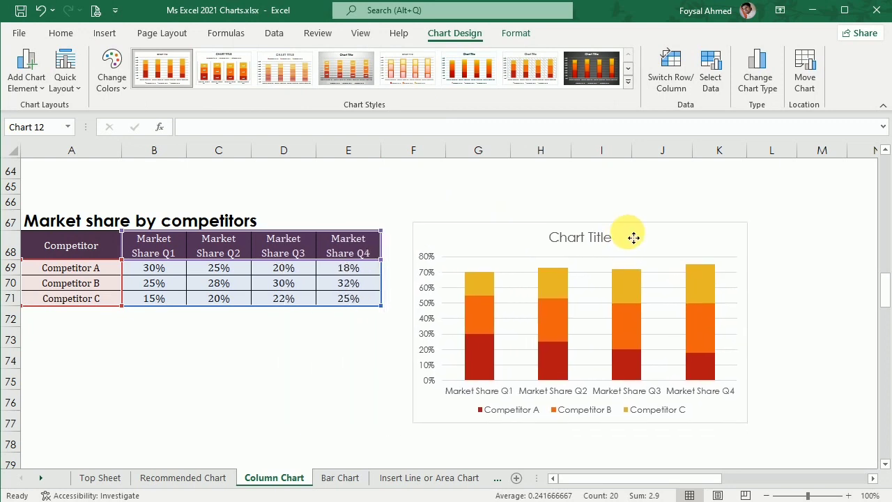
Apply the dark chart Style 8 to the market share chart and shift it slightly down and away from the table
{"action": "left_click", "coordinate": [628, 85]}
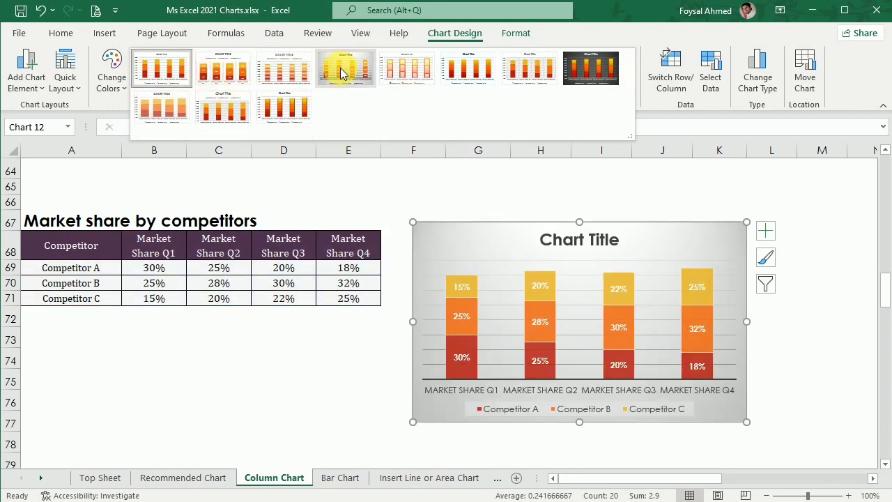
{"action": "left_click", "coordinate": [590, 74]}
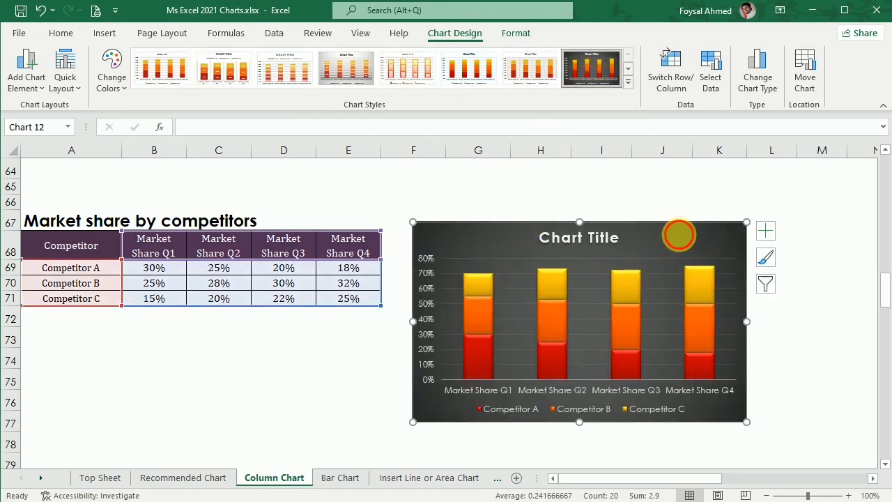
{"action": "left_click_drag", "start_coordinate": [679, 235], "coordinate": [684, 240]}
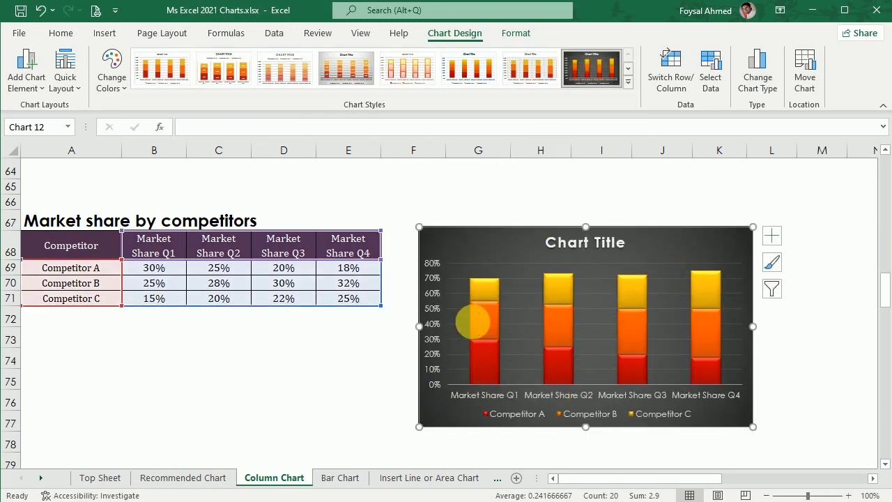
Fill the Competitor B series of the market share chart with light blue
{"action": "mouse_move", "coordinate": [485, 363]}
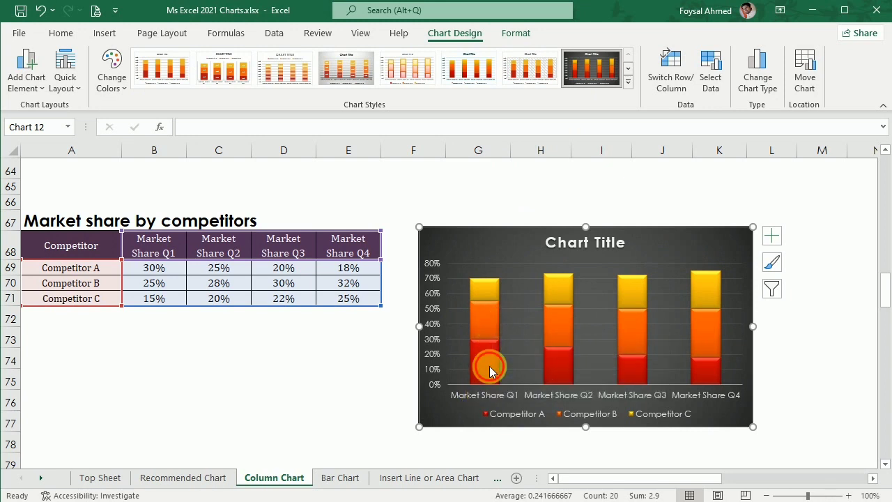
{"action": "left_click", "coordinate": [492, 364]}
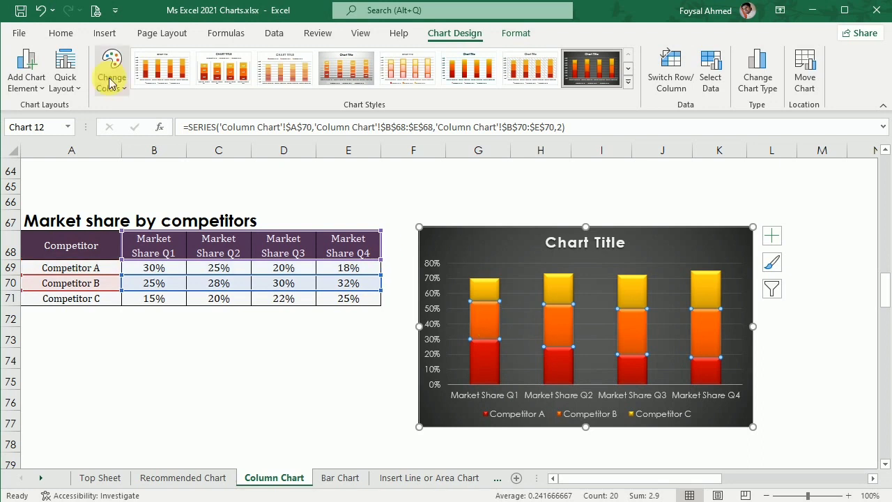
{"action": "left_click", "coordinate": [60, 33]}
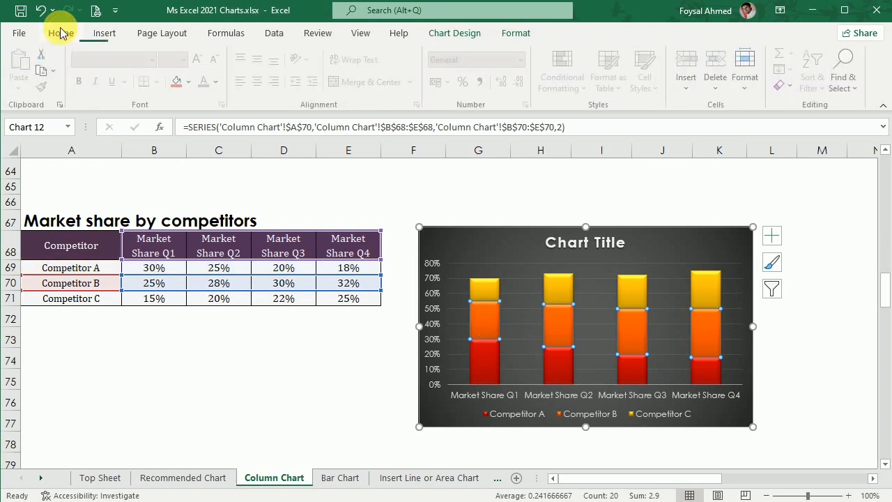
{"action": "left_click", "coordinate": [190, 81]}
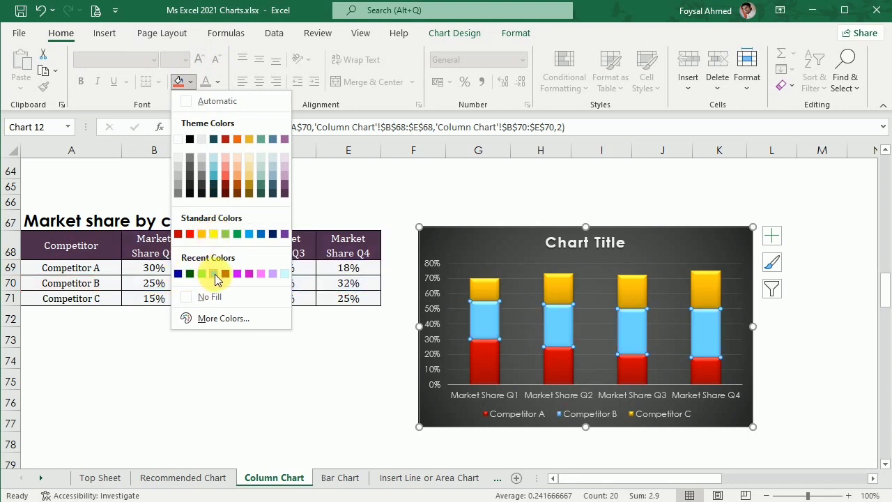
{"action": "left_click", "coordinate": [214, 274]}
{"action": "left_click", "coordinate": [810, 394]}
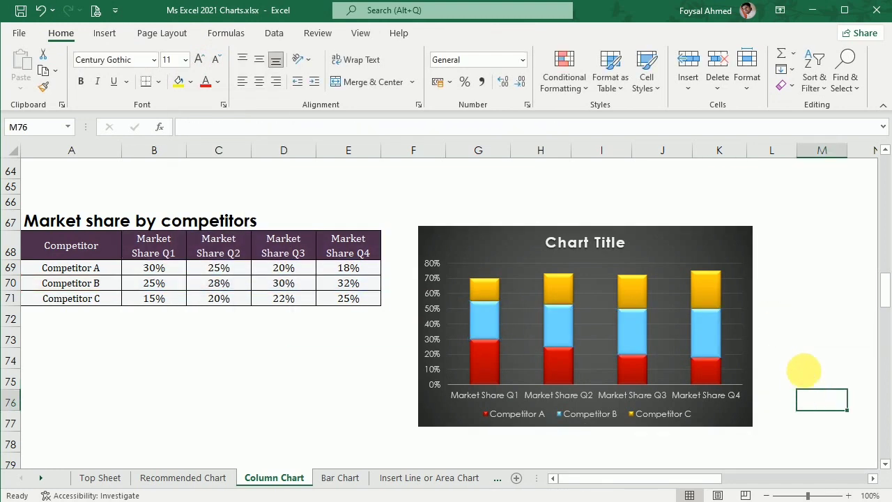
Add data labels to all series of the market share chart
{"action": "left_click", "coordinate": [746, 239]}
{"action": "left_click", "coordinate": [772, 237]}
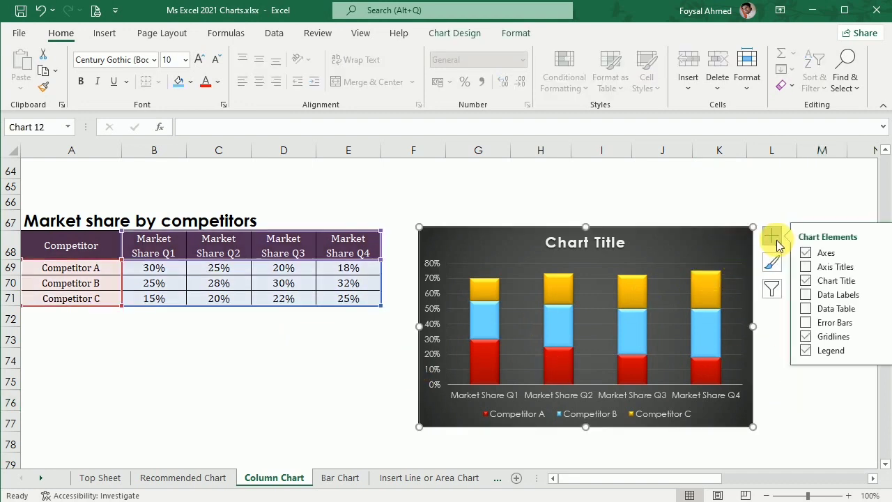
{"action": "left_click", "coordinate": [847, 298]}
{"action": "left_click", "coordinate": [704, 371]}
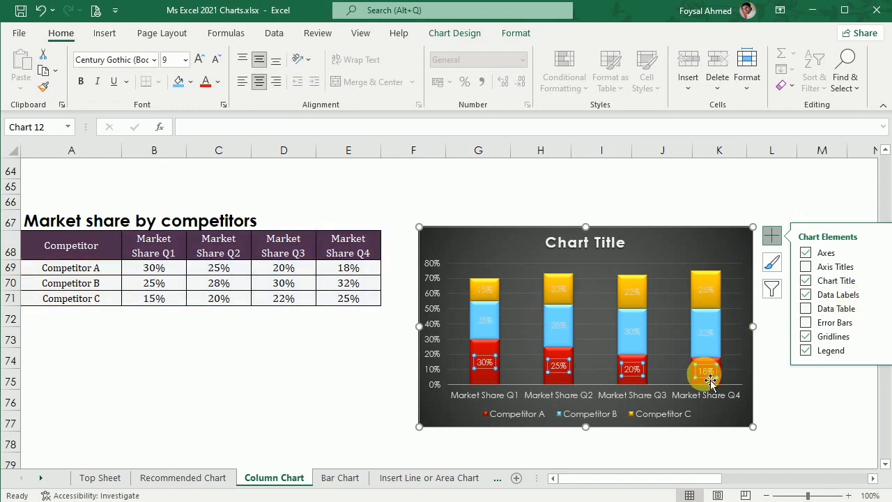
Make the Competitor B and Competitor C data labels in the market share chart black and bold
{"action": "left_click", "coordinate": [708, 332]}
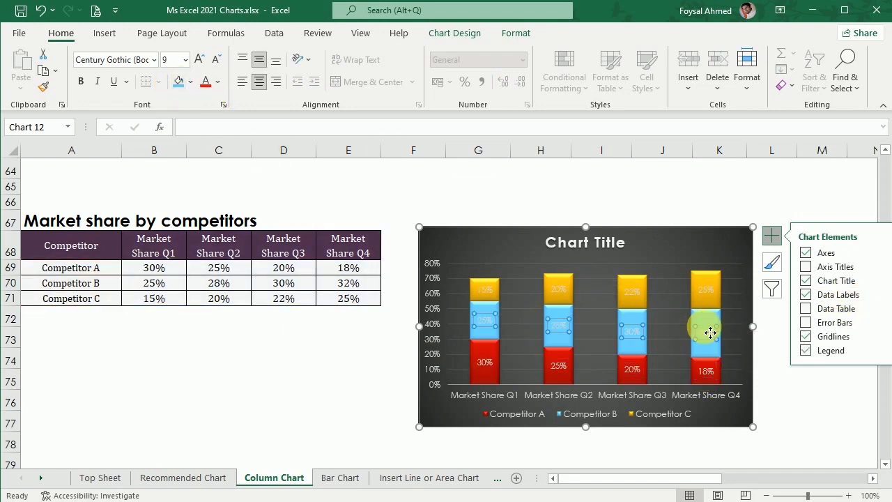
{"action": "left_click", "coordinate": [217, 81]}
{"action": "left_click", "coordinate": [216, 141]}
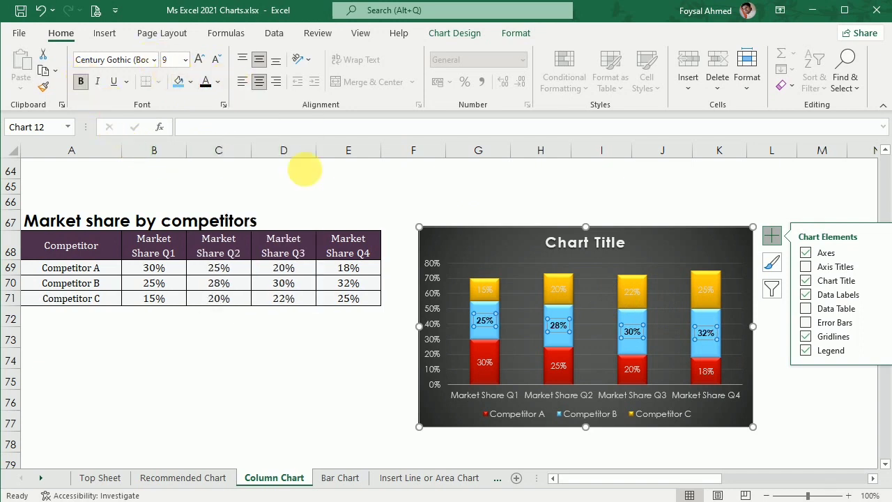
{"action": "left_click", "coordinate": [709, 288]}
{"action": "left_click", "coordinate": [205, 82]}
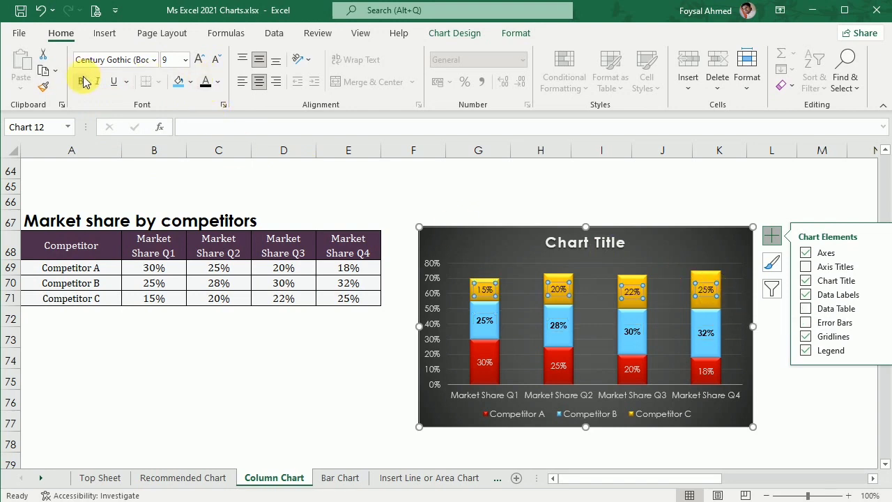
{"action": "left_click", "coordinate": [80, 84]}
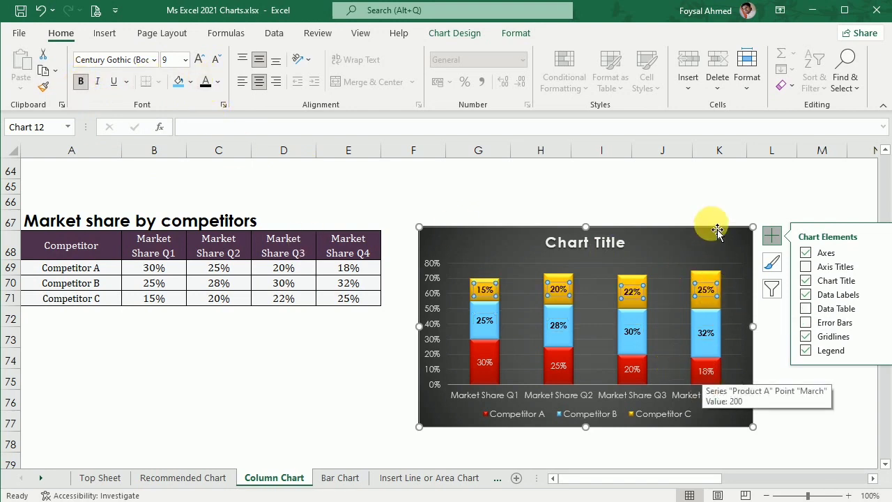
{"action": "left_click", "coordinate": [737, 190]}
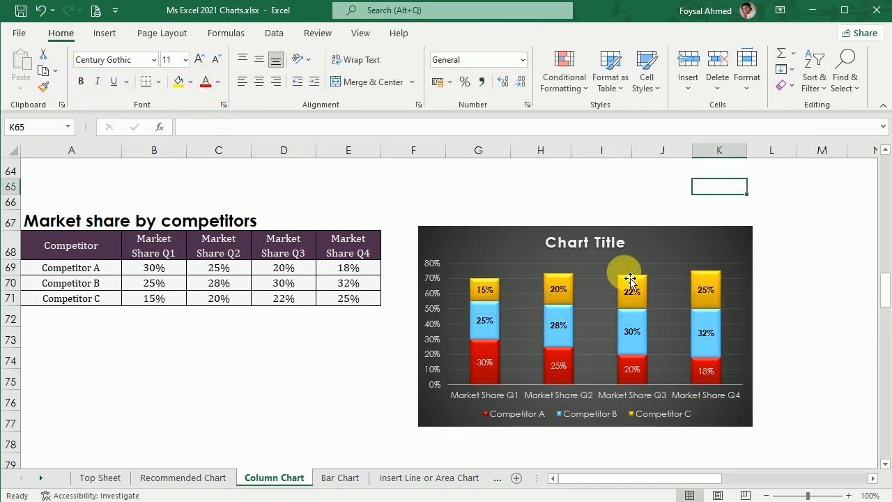
{"action": "left_click", "coordinate": [593, 247]}
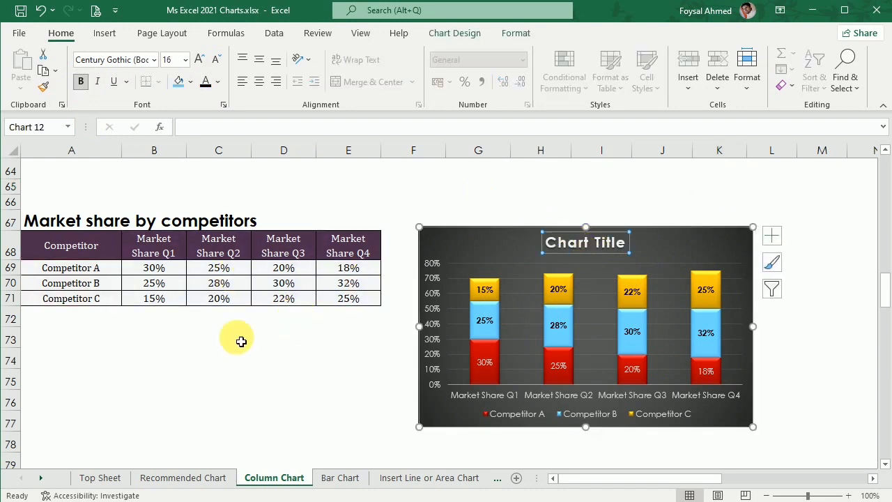
{"action": "scroll", "coordinate": [365, 301], "scroll_direction": "down", "scroll_amount": 1}
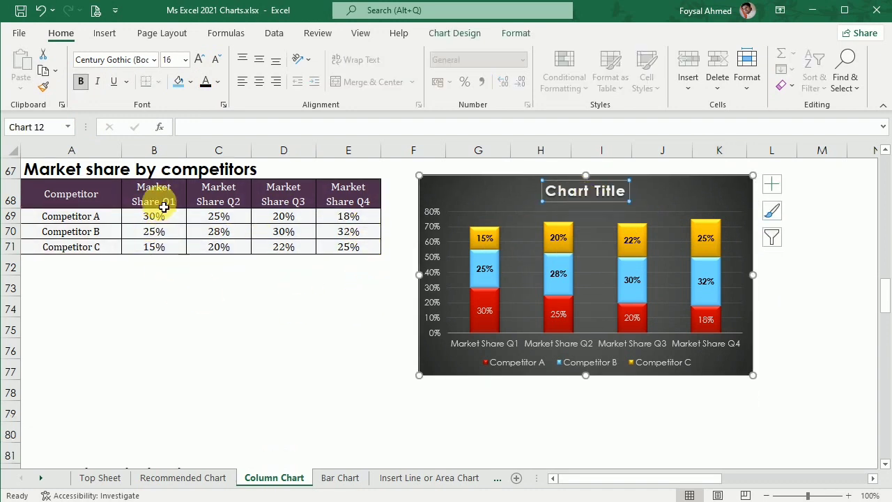
{"action": "scroll", "coordinate": [254, 322], "scroll_direction": "up", "scroll_amount": 5}
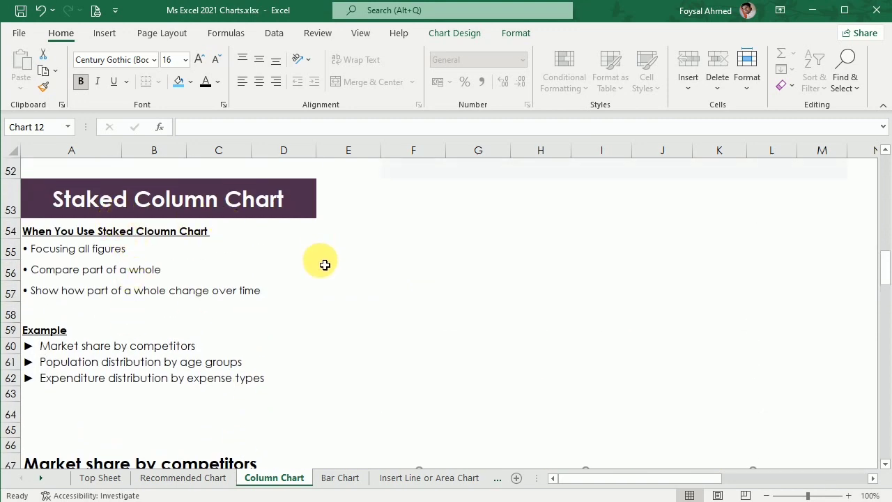
Insert a 3-D Stacked Column chart from the whole Population distribution by age groups table
{"action": "scroll", "coordinate": [377, 390], "scroll_direction": "down", "scroll_amount": 5}
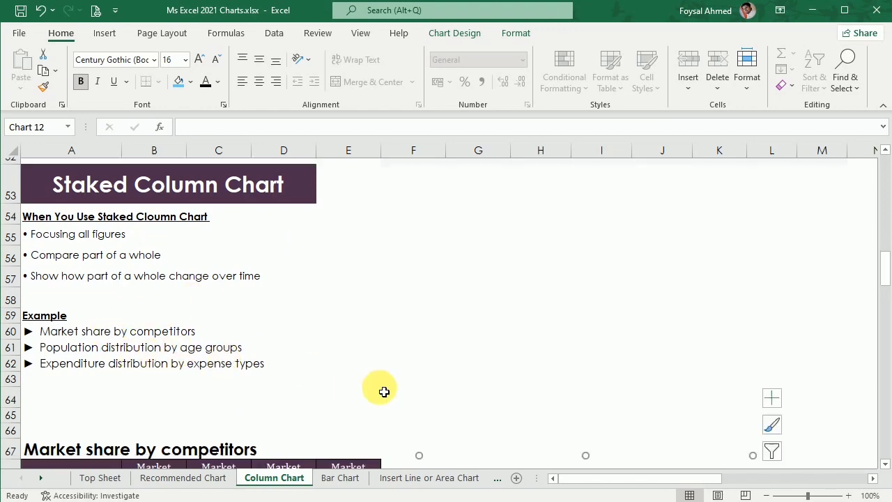
{"action": "scroll", "coordinate": [377, 394], "scroll_direction": "down", "scroll_amount": 5}
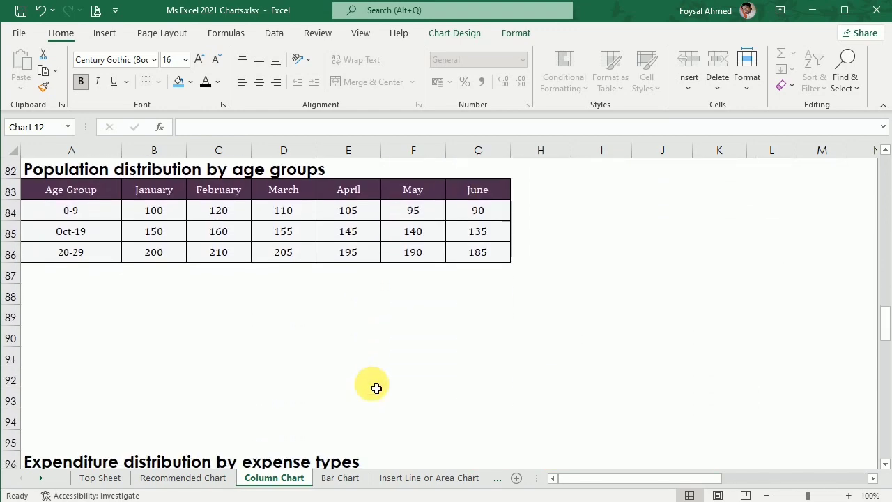
{"action": "scroll", "coordinate": [375, 386], "scroll_direction": "up", "scroll_amount": 1}
{"action": "left_click_drag", "start_coordinate": [67, 250], "coordinate": [63, 314]}
{"action": "left_click_drag", "start_coordinate": [82, 257], "coordinate": [505, 315]}
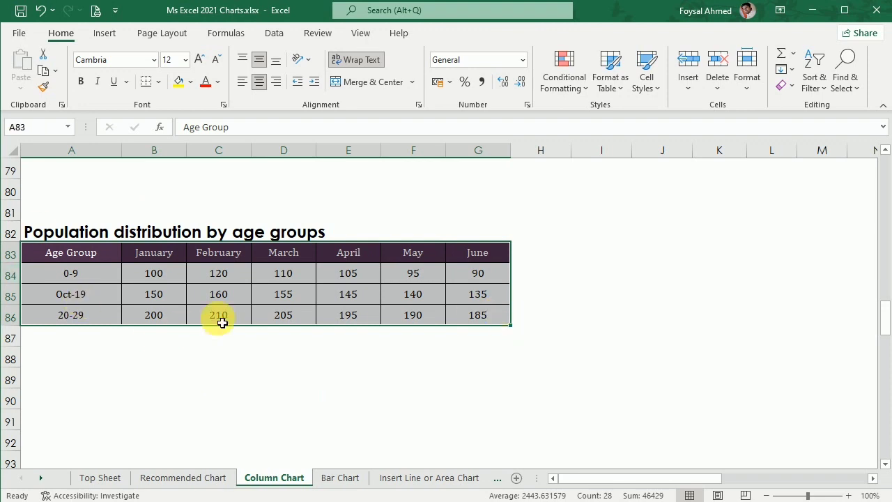
{"action": "left_click", "coordinate": [105, 34]}
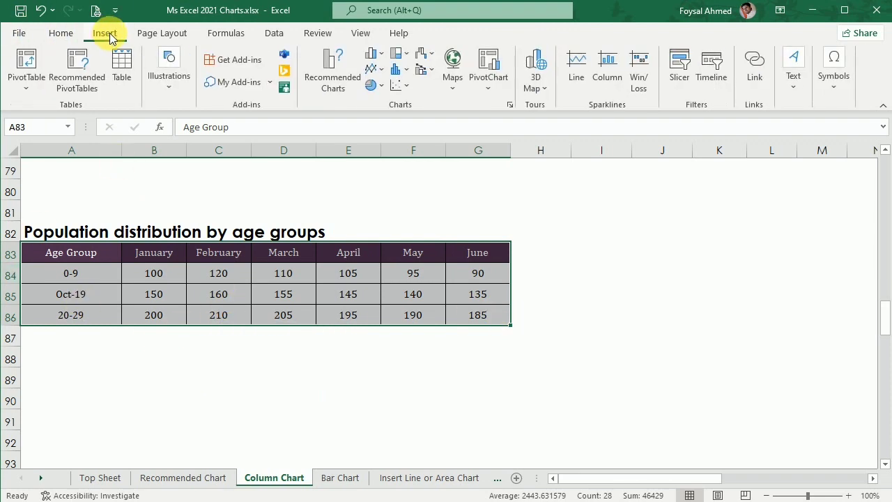
{"action": "left_click", "coordinate": [383, 59]}
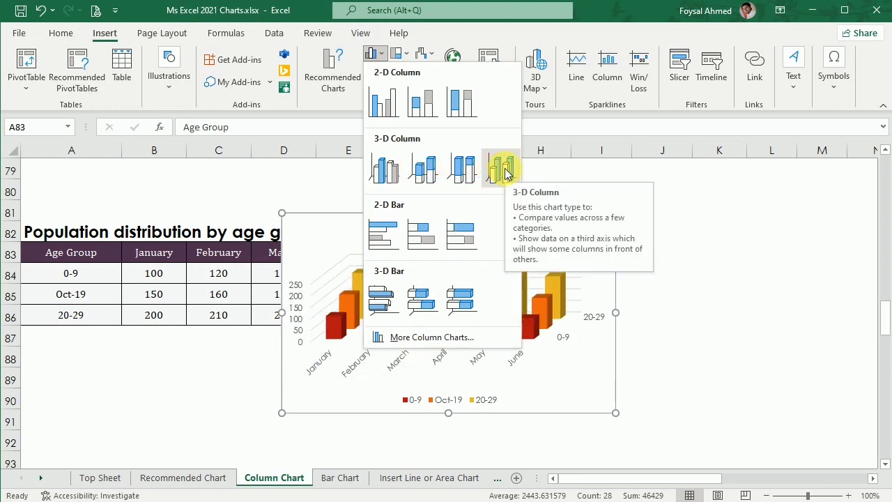
{"action": "left_click", "coordinate": [427, 169]}
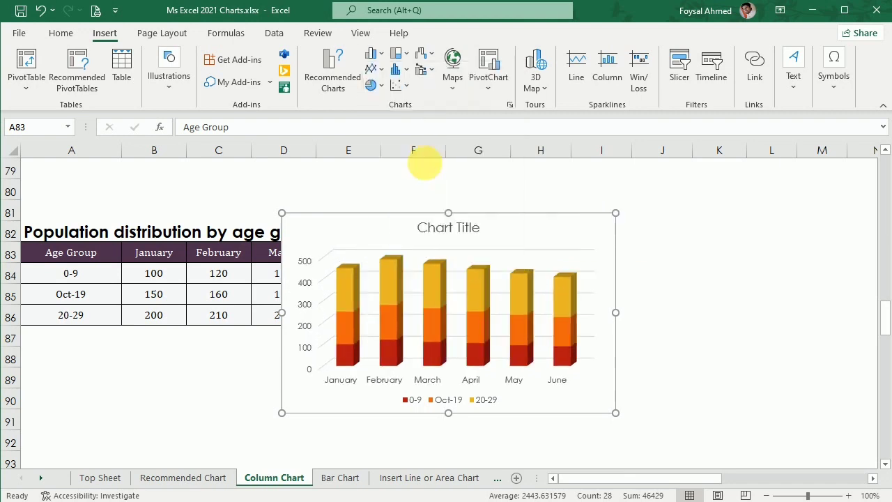
Move the population chart clear of its table, beyond the June column, and apply chart Style 7
{"action": "left_click_drag", "start_coordinate": [523, 233], "coordinate": [772, 258]}
{"action": "left_click", "coordinate": [872, 478]}
{"action": "left_click", "coordinate": [873, 478]}
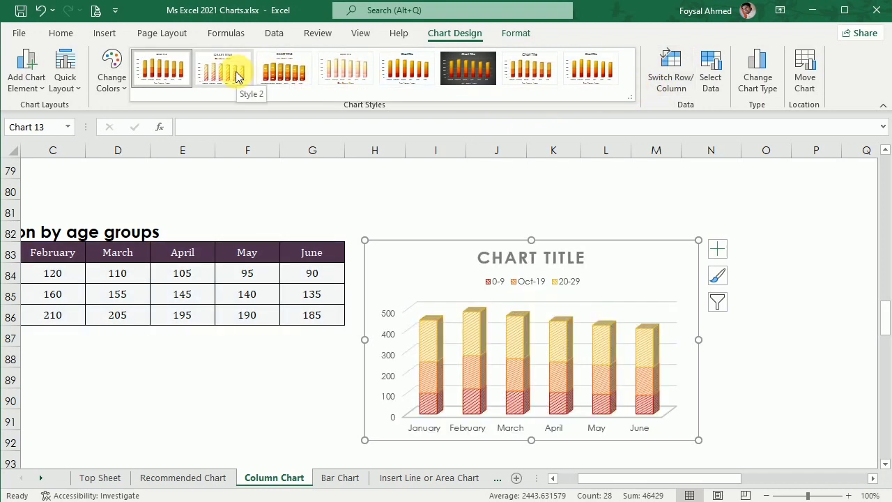
{"action": "left_click", "coordinate": [543, 73]}
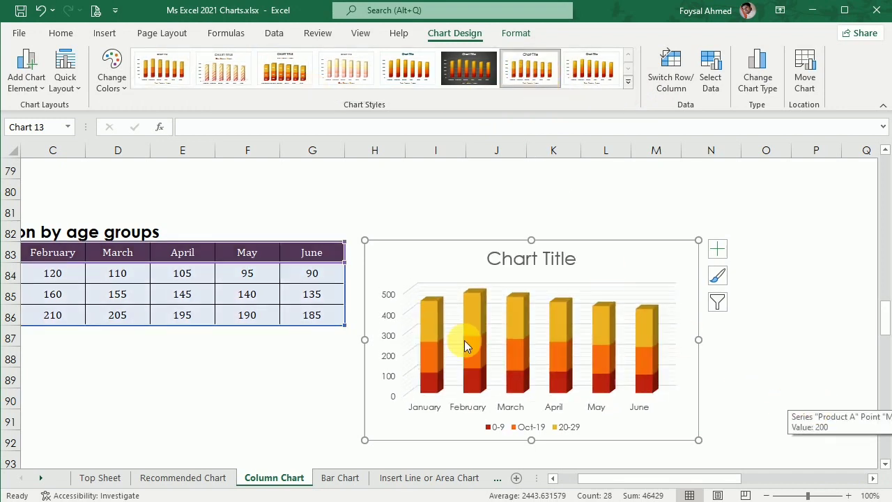
Open the population chart's 3-D rotation settings and set the X rotation to 80°
{"action": "mouse_move", "coordinate": [517, 311]}
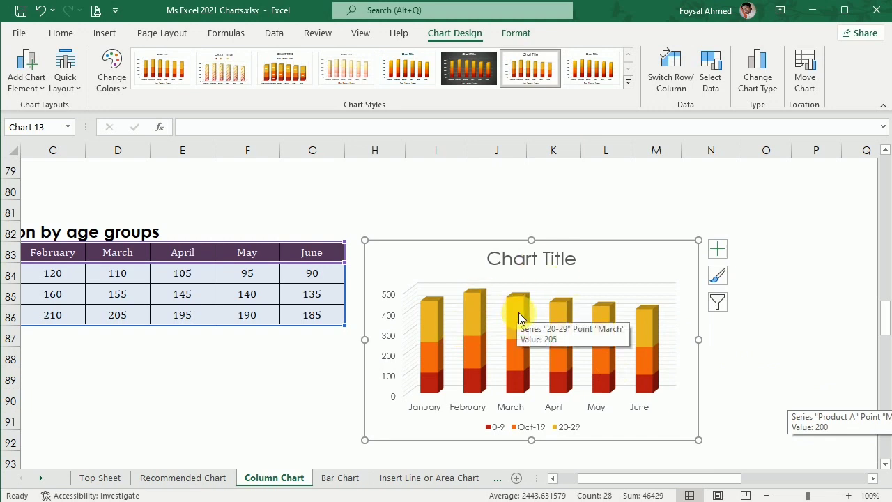
{"action": "right_click", "coordinate": [520, 316]}
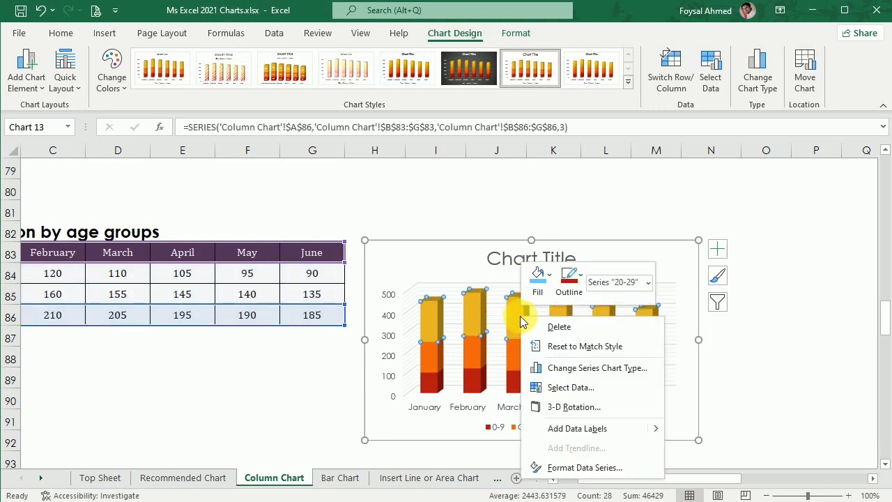
{"action": "left_click", "coordinate": [605, 407]}
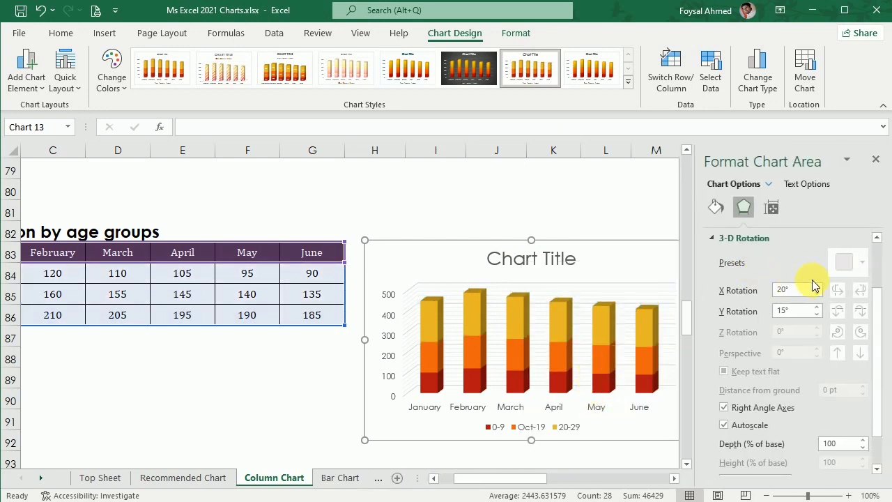
{"action": "left_click", "coordinate": [817, 286]}
{"action": "left_click", "coordinate": [817, 287]}
{"action": "left_click", "coordinate": [816, 286]}
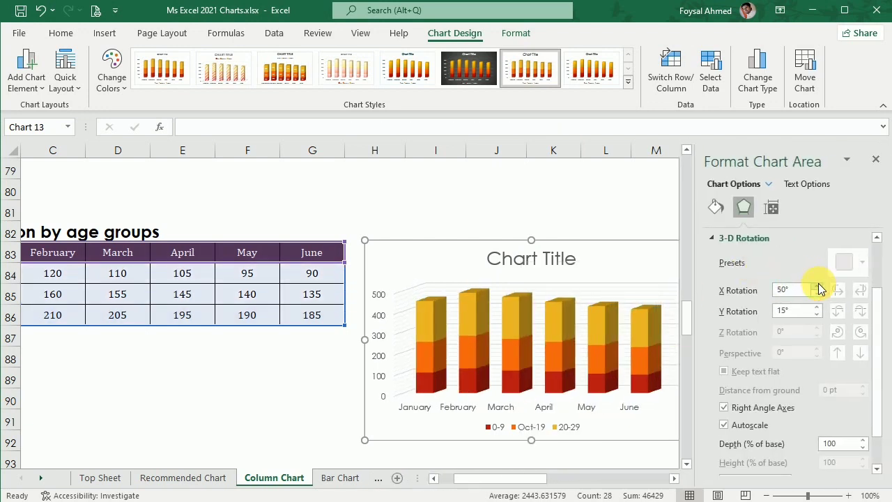
{"action": "left_click", "coordinate": [816, 286]}
{"action": "left_click", "coordinate": [816, 287]}
{"action": "left_click", "coordinate": [816, 287]}
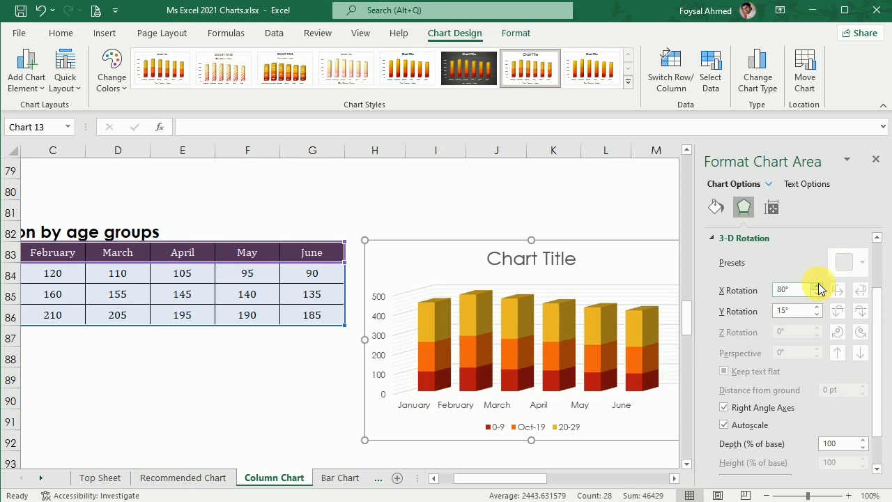
Try a Y rotation of -20° on the population chart and raise it to 30°
{"action": "left_click", "coordinate": [816, 314]}
{"action": "left_click", "coordinate": [816, 313]}
{"action": "left_click", "coordinate": [816, 313]}
{"action": "left_click", "coordinate": [817, 313]}
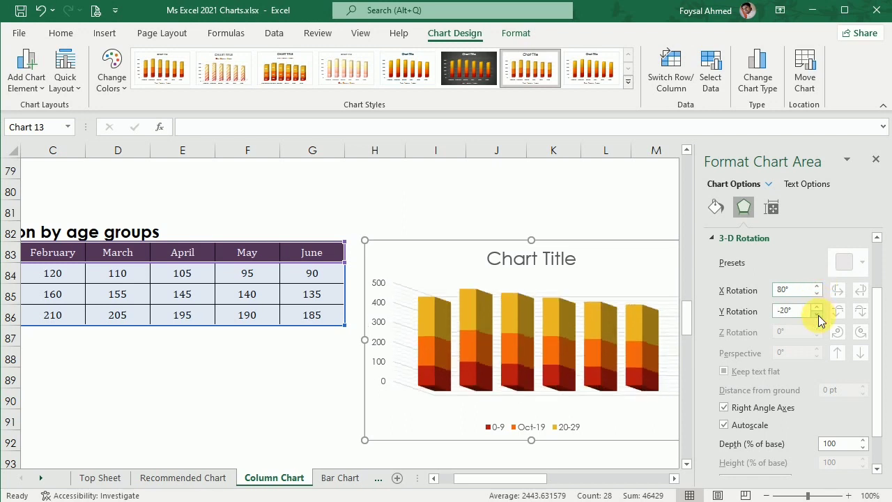
{"action": "left_click", "coordinate": [818, 310]}
{"action": "left_click", "coordinate": [818, 310]}
{"action": "left_click", "coordinate": [818, 310]}
{"action": "left_click", "coordinate": [817, 310]}
{"action": "left_click", "coordinate": [817, 310]}
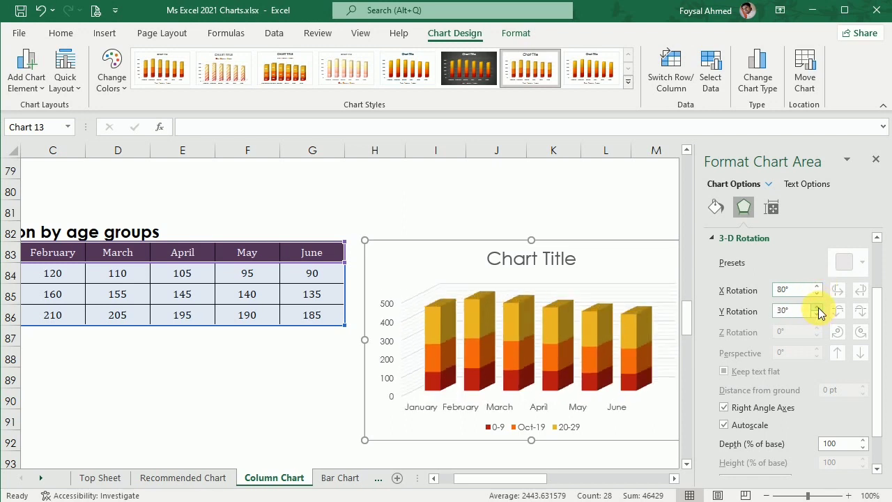
Flatten the population chart's Y rotation to 0° and return it to 30°
{"action": "left_click", "coordinate": [817, 314]}
{"action": "left_click", "coordinate": [816, 314]}
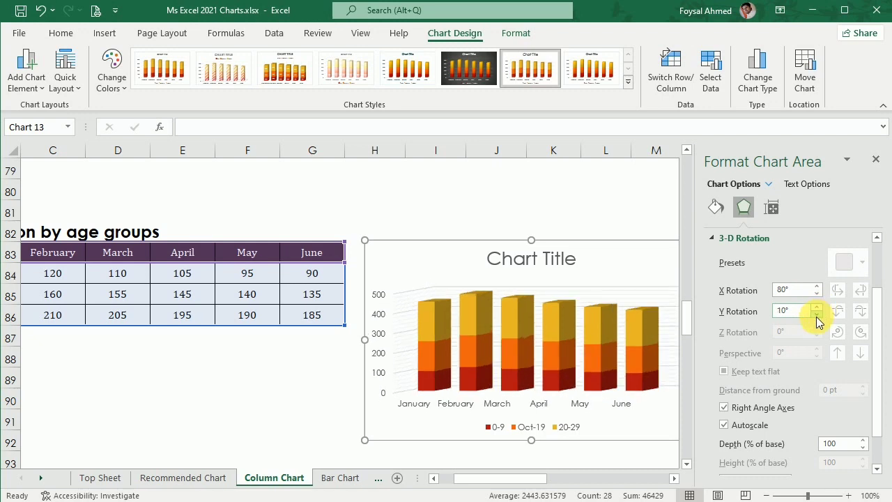
{"action": "left_click", "coordinate": [816, 315]}
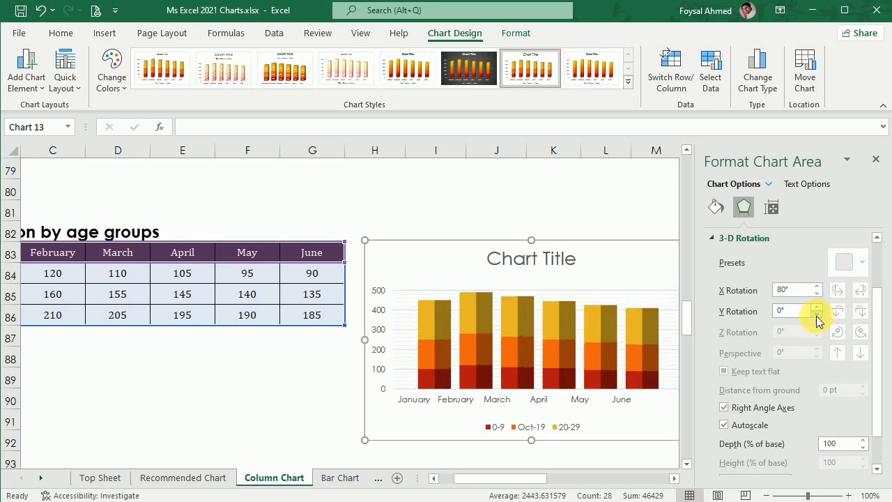
{"action": "left_click", "coordinate": [815, 308]}
{"action": "left_click", "coordinate": [816, 308]}
{"action": "left_click", "coordinate": [816, 308]}
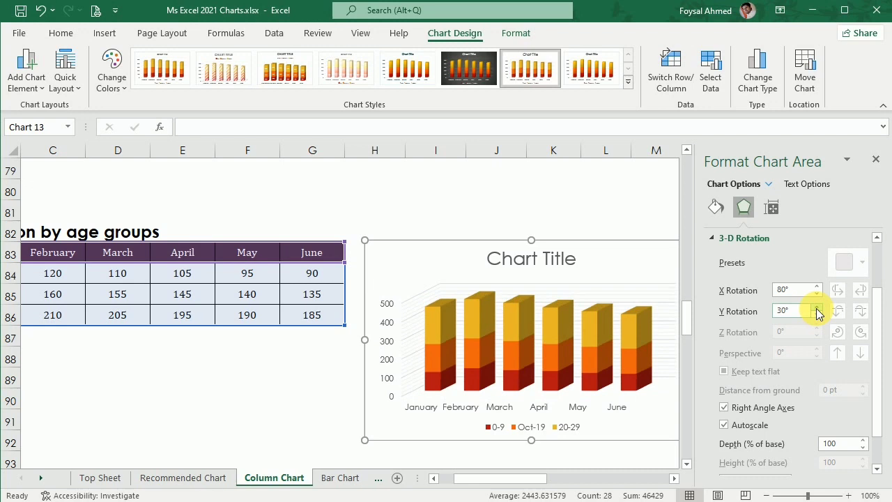
Try an X rotation of 140° on the population chart and reduce it to 60°
{"action": "left_click", "coordinate": [820, 286]}
{"action": "left_click", "coordinate": [819, 285]}
{"action": "left_click", "coordinate": [819, 286]}
{"action": "left_click", "coordinate": [819, 287]}
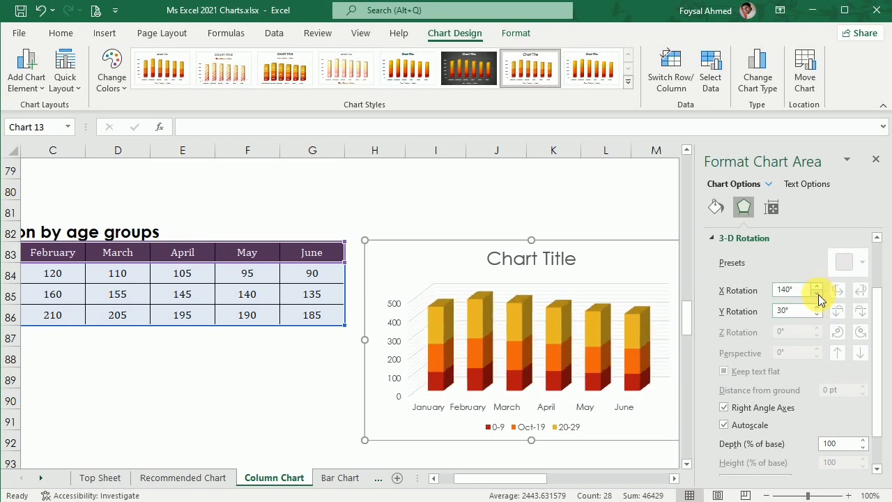
{"action": "left_click", "coordinate": [818, 294]}
{"action": "left_click", "coordinate": [818, 294]}
{"action": "left_click", "coordinate": [819, 294]}
{"action": "left_click", "coordinate": [818, 294]}
{"action": "left_click", "coordinate": [817, 294]}
{"action": "left_click", "coordinate": [817, 294]}
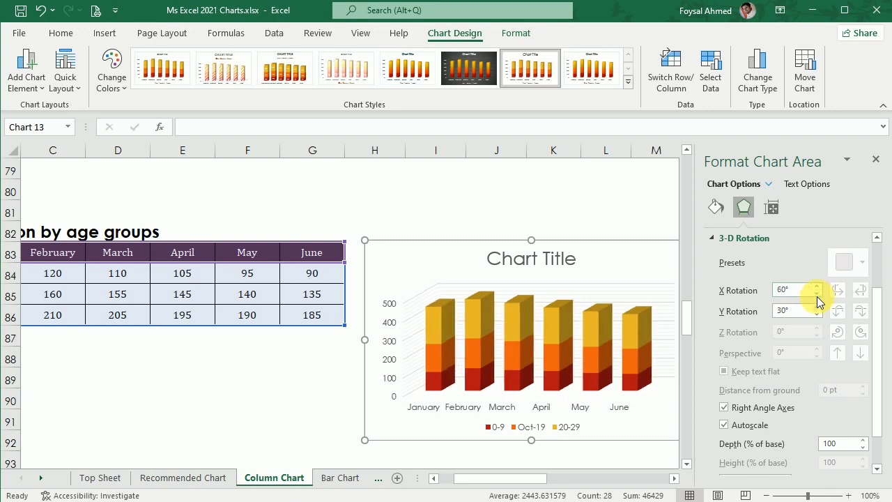
Set the population chart's X rotation to 80° and close the formatting settings
{"action": "left_click", "coordinate": [818, 287]}
{"action": "left_click", "coordinate": [819, 287]}
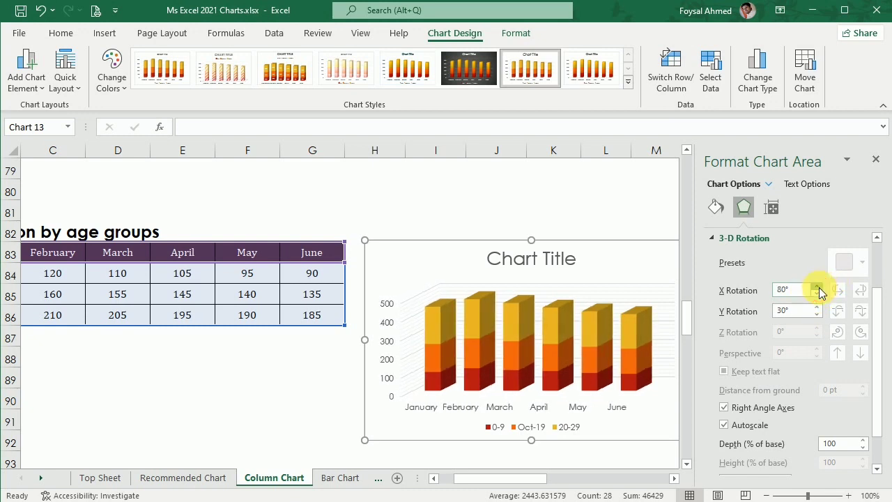
{"action": "left_click", "coordinate": [819, 287]}
{"action": "left_click", "coordinate": [876, 159]}
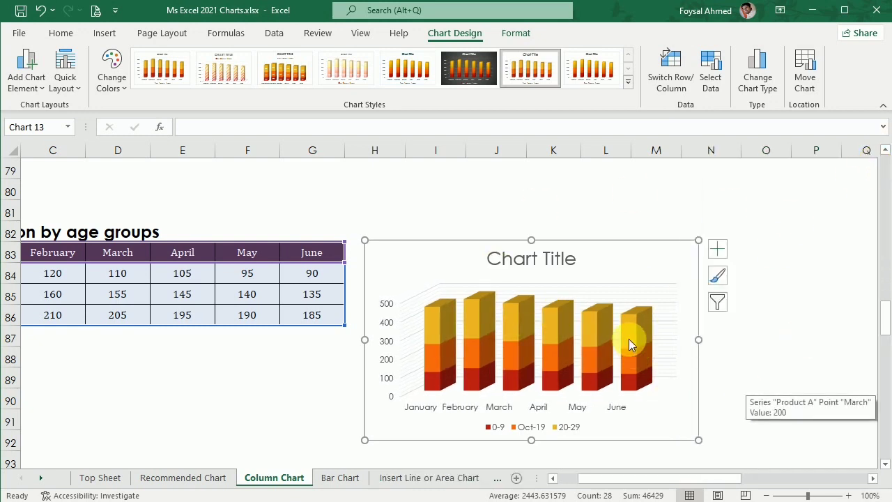
Open the population chart's area formatting, look over its fill and border options, and close it
{"action": "right_click", "coordinate": [661, 270]}
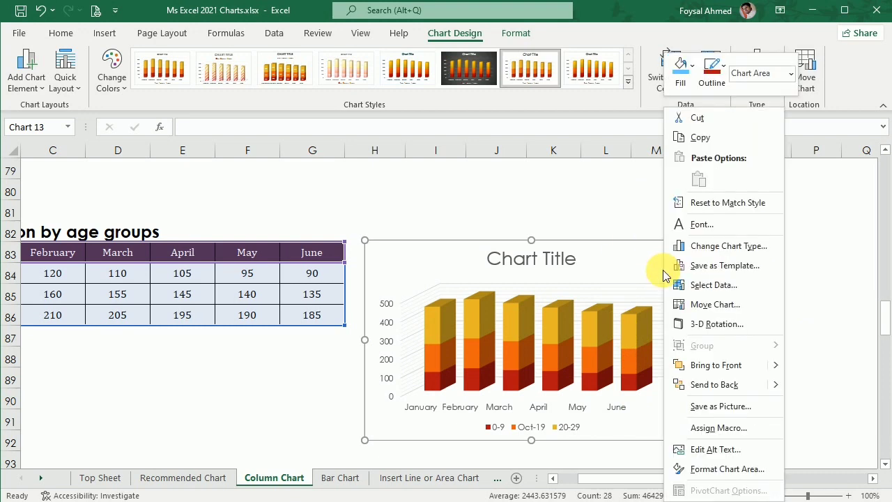
{"action": "left_click", "coordinate": [727, 469]}
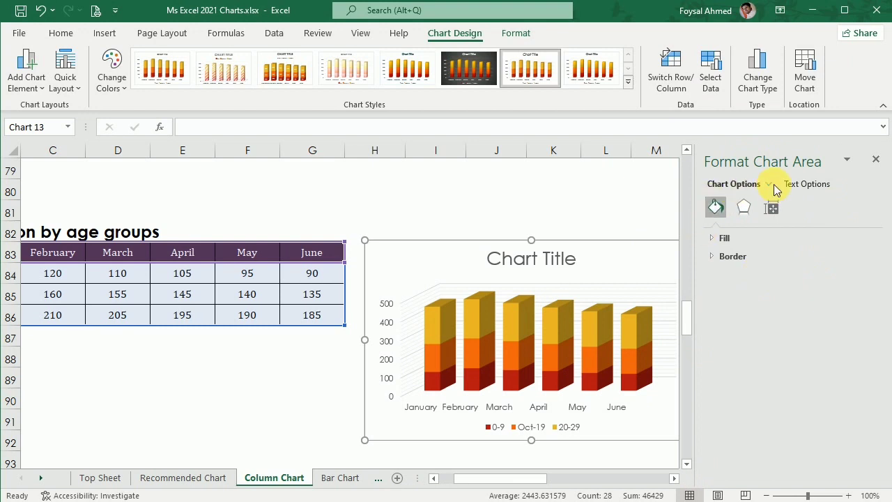
{"action": "left_click", "coordinate": [721, 237]}
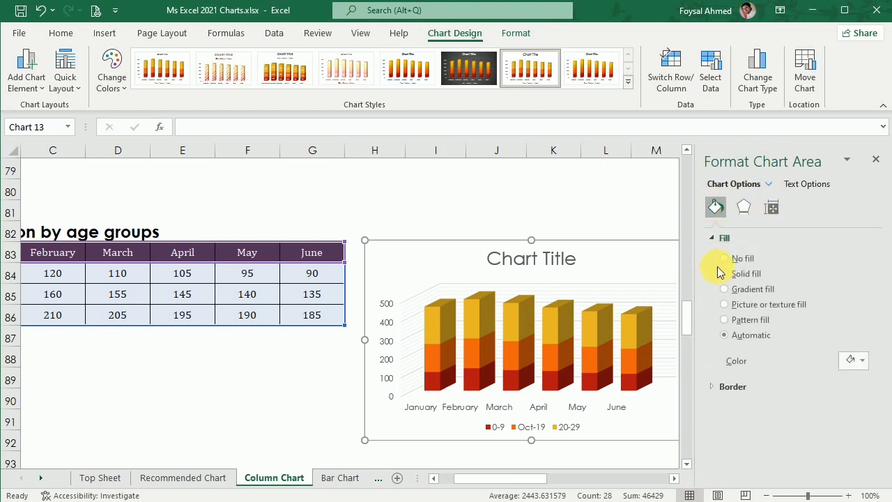
{"action": "left_click", "coordinate": [713, 388]}
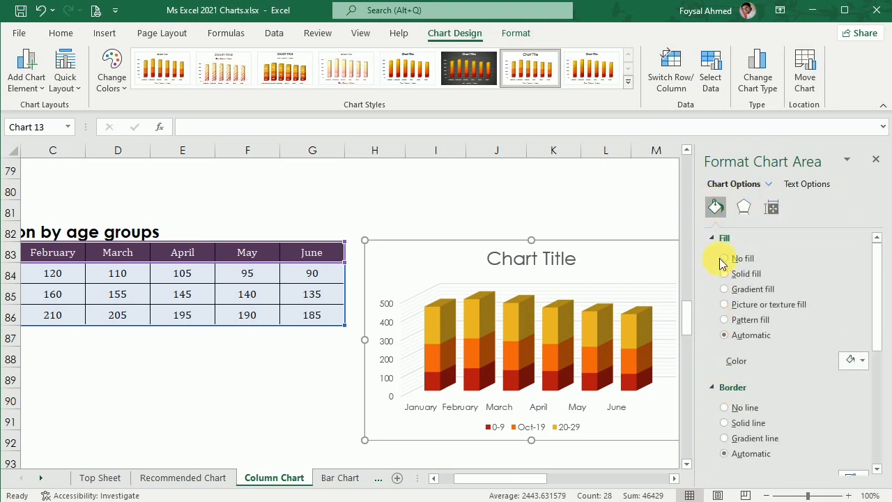
{"action": "left_click", "coordinate": [714, 238]}
{"action": "left_click", "coordinate": [876, 160]}
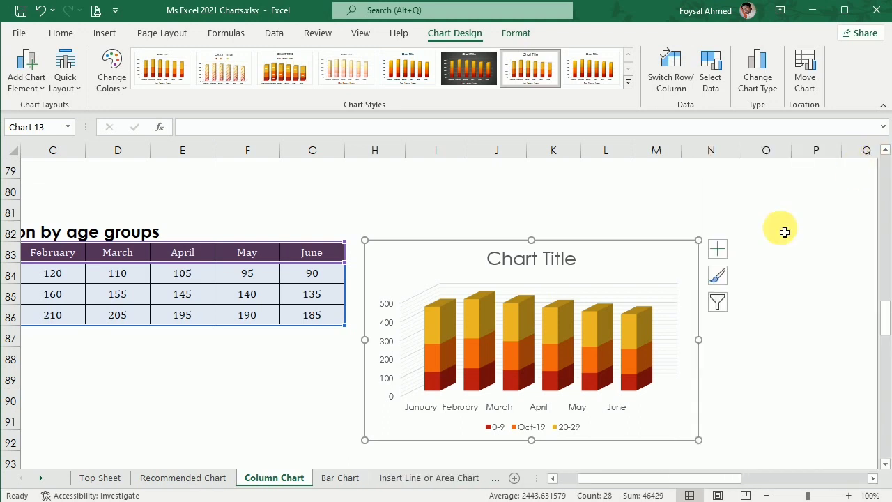
Insert three blank rows at row 107, between the expenditure table and the 100% Staked Column Chart heading
{"action": "left_click_drag", "start_coordinate": [636, 478], "coordinate": [546, 467]}
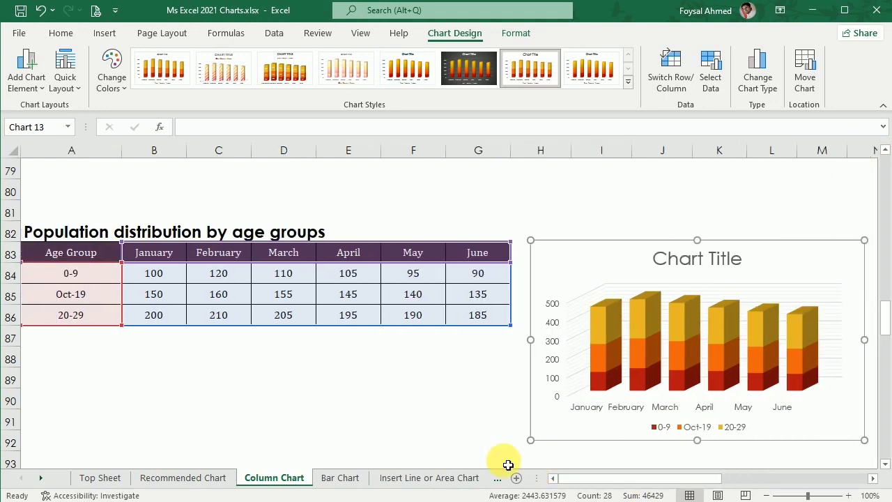
{"action": "left_click", "coordinate": [298, 389]}
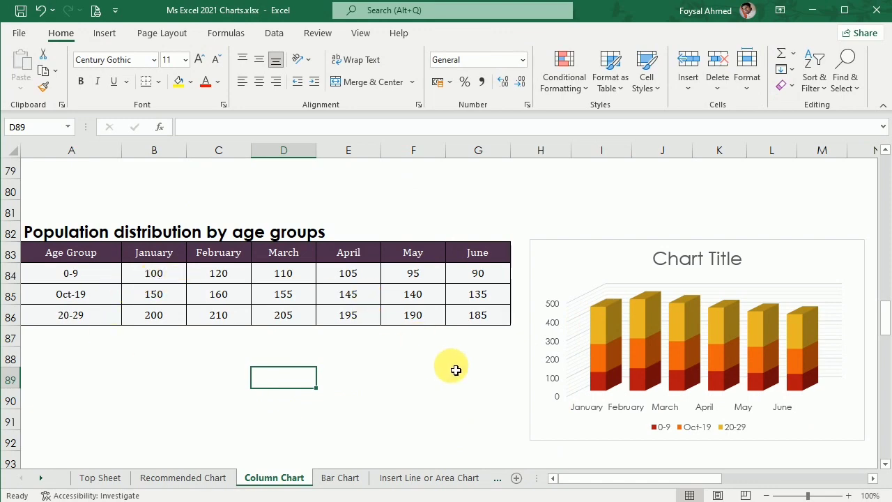
{"action": "scroll", "coordinate": [456, 373], "scroll_direction": "up", "scroll_amount": 4}
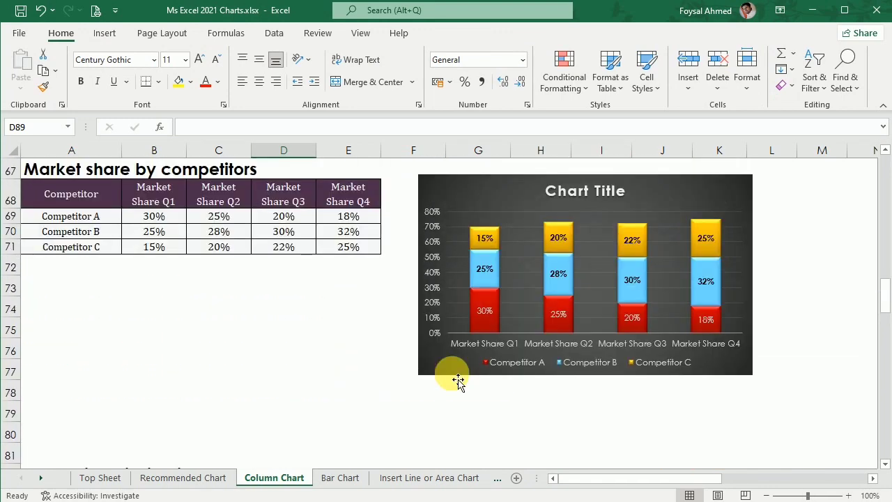
{"action": "scroll", "coordinate": [456, 380], "scroll_direction": "down", "scroll_amount": 10}
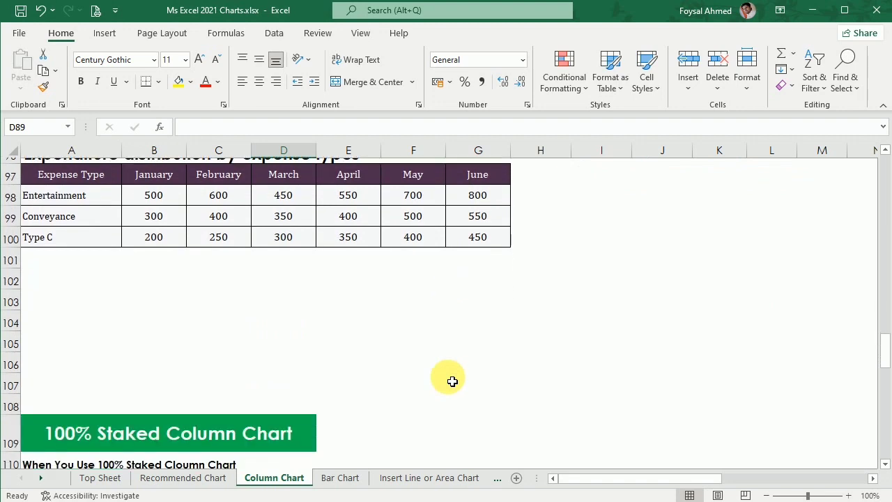
{"action": "scroll", "coordinate": [453, 380], "scroll_direction": "up", "scroll_amount": 1}
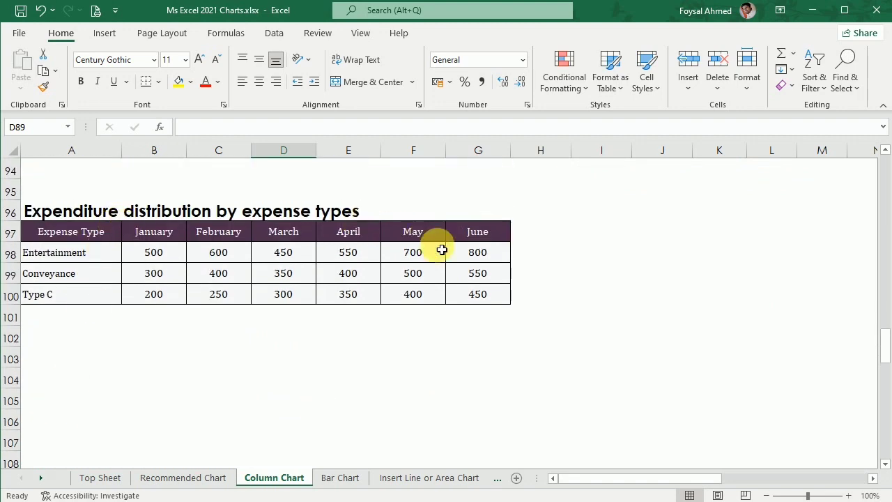
{"action": "scroll", "coordinate": [21, 418], "scroll_direction": "down", "scroll_amount": 1}
{"action": "left_click", "coordinate": [15, 377]}
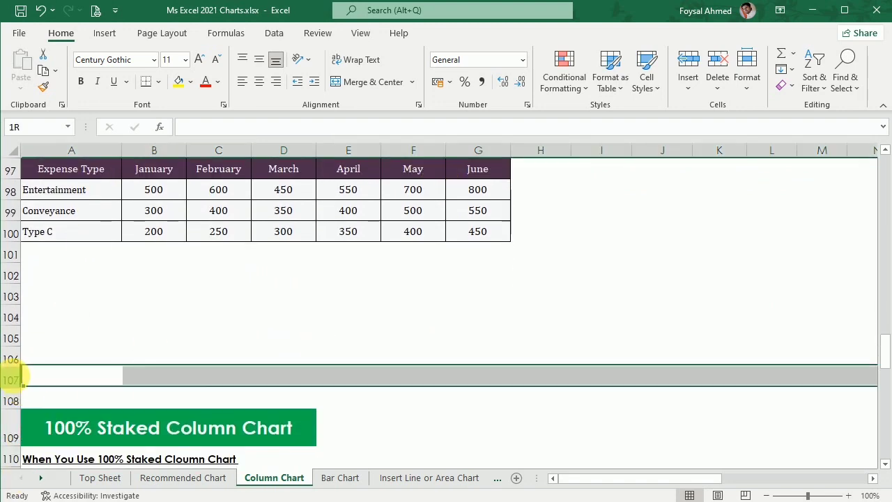
{"action": "left_click", "coordinate": [687, 61]}
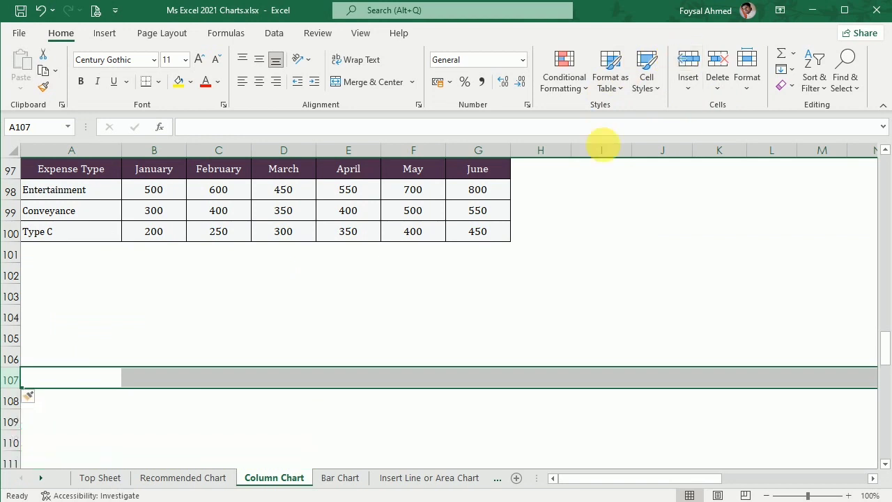
Rename the Type C entry in cell A100 of the expenditure table to Legal Expense
{"action": "scroll", "coordinate": [456, 342], "scroll_direction": "up", "scroll_amount": 1}
{"action": "left_click_drag", "start_coordinate": [75, 230], "coordinate": [481, 296]}
{"action": "left_click", "coordinate": [70, 294]}
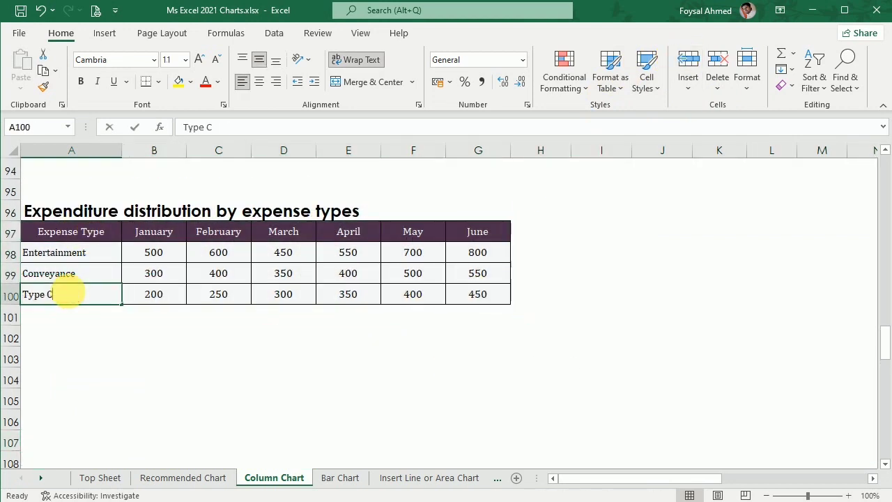
{"action": "triple_click", "coordinate": [70, 294]}
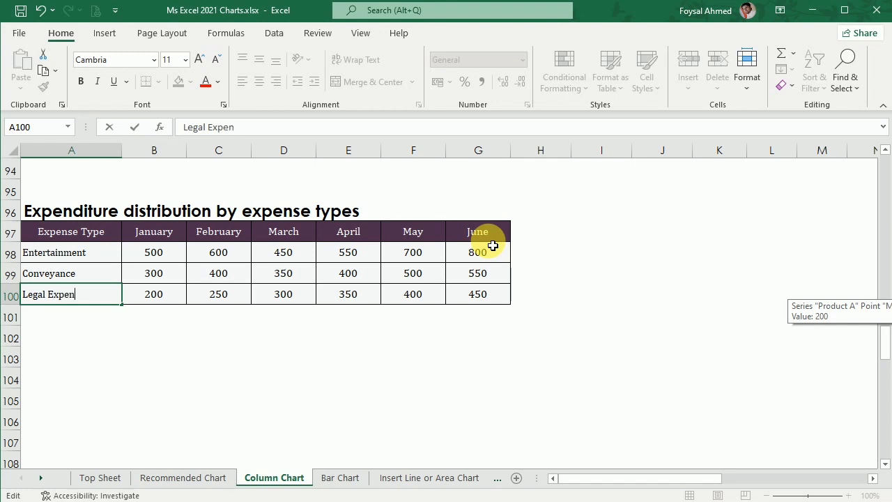
{"action": "key", "text": "Return"}
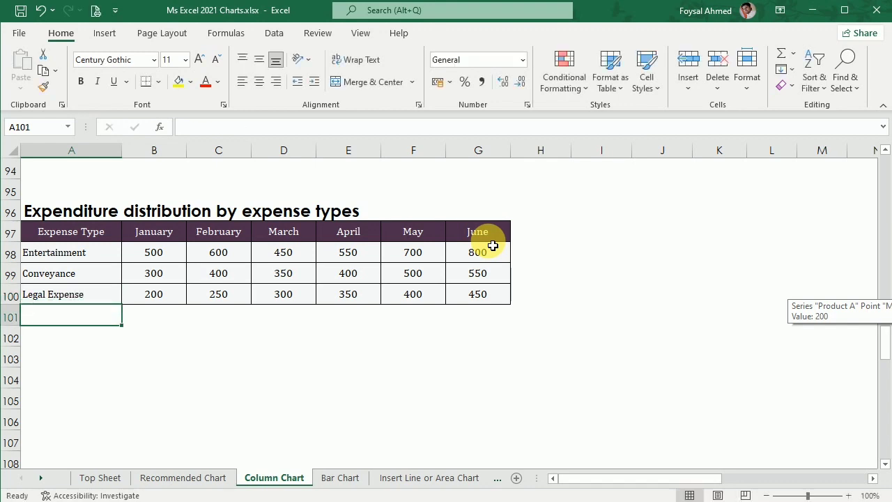
Insert a 2-D stacked column chart from the expenditure data in A97:G100 and place it beside the table
{"action": "left_click_drag", "start_coordinate": [108, 232], "coordinate": [474, 296]}
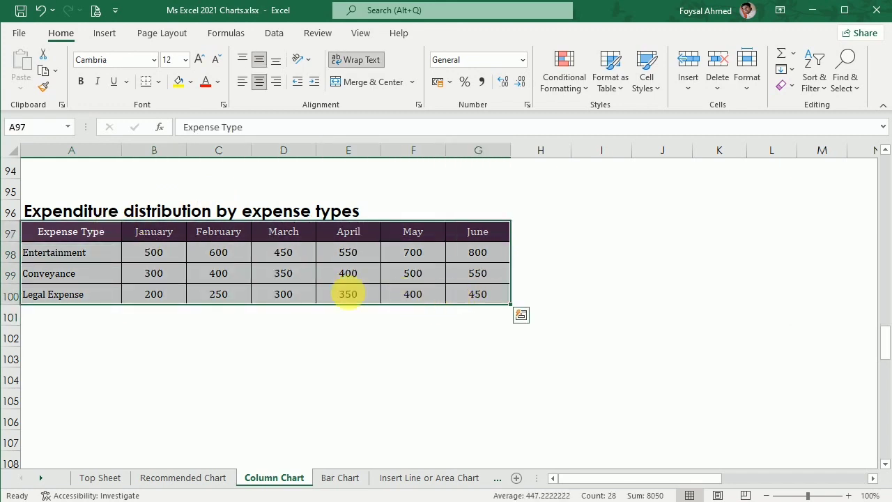
{"action": "left_click", "coordinate": [102, 33]}
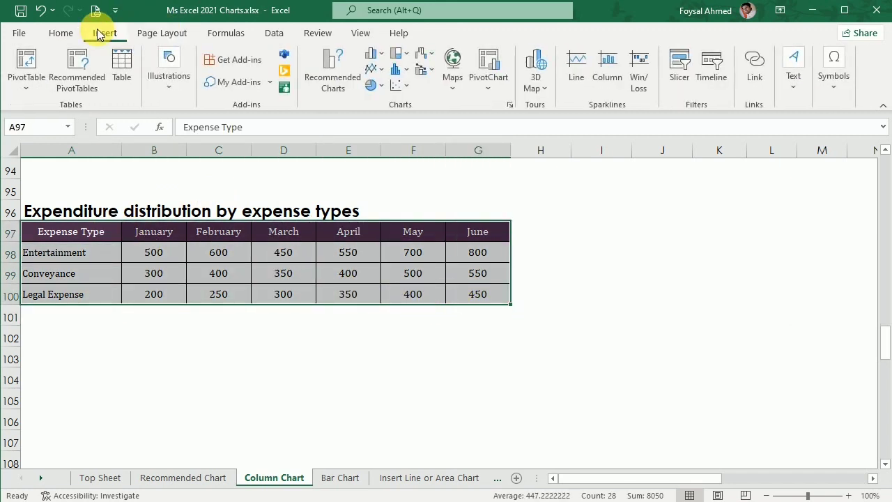
{"action": "left_click", "coordinate": [380, 56]}
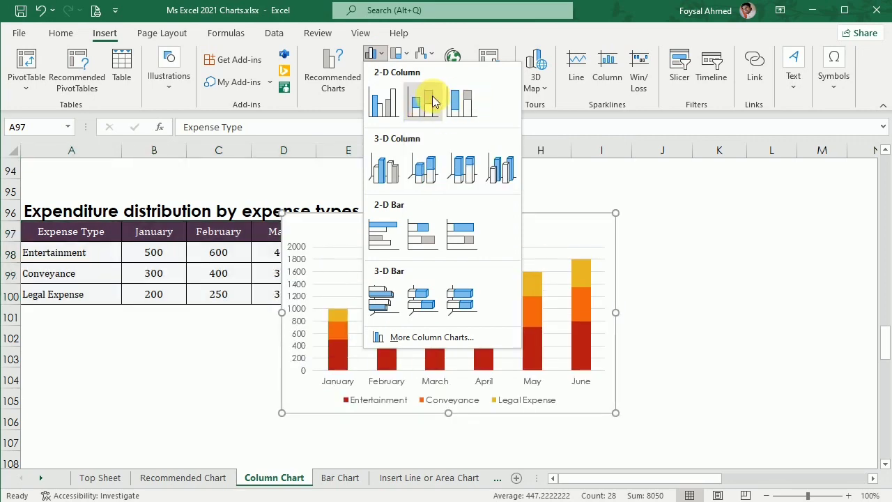
{"action": "left_click", "coordinate": [427, 103]}
{"action": "left_click_drag", "start_coordinate": [492, 239], "coordinate": [740, 243]}
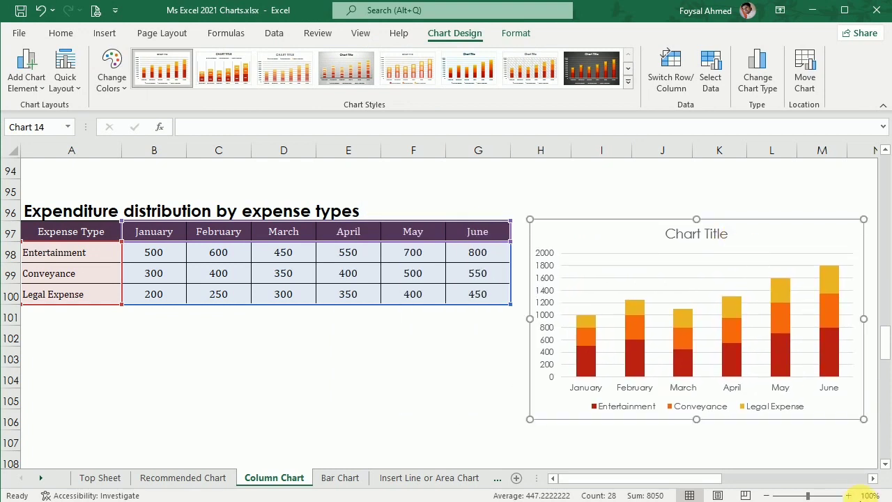
Try a light chart style on the expenditure chart and apply the dark-background style with beveled columns
{"action": "left_click", "coordinate": [872, 478]}
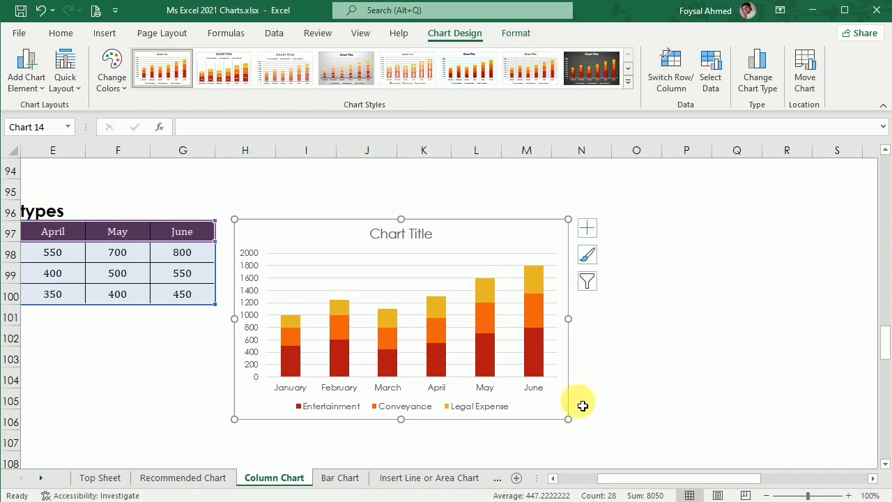
{"action": "left_click", "coordinate": [418, 67]}
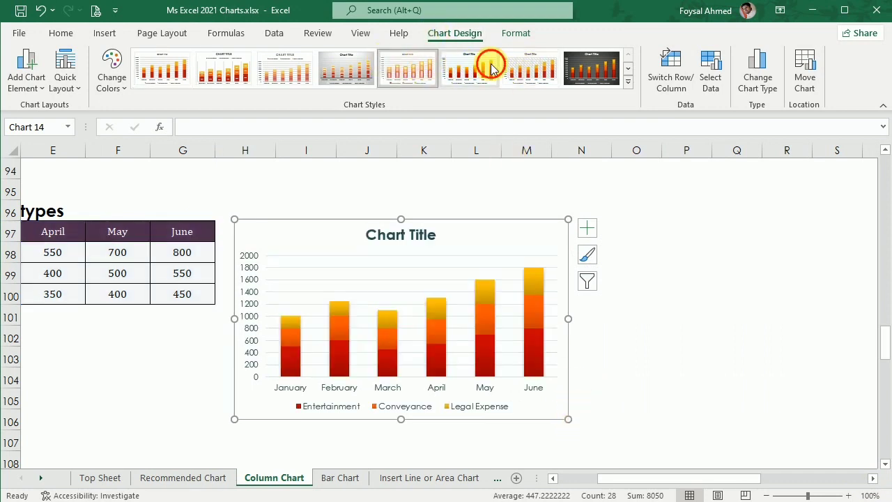
{"action": "left_click", "coordinate": [593, 68]}
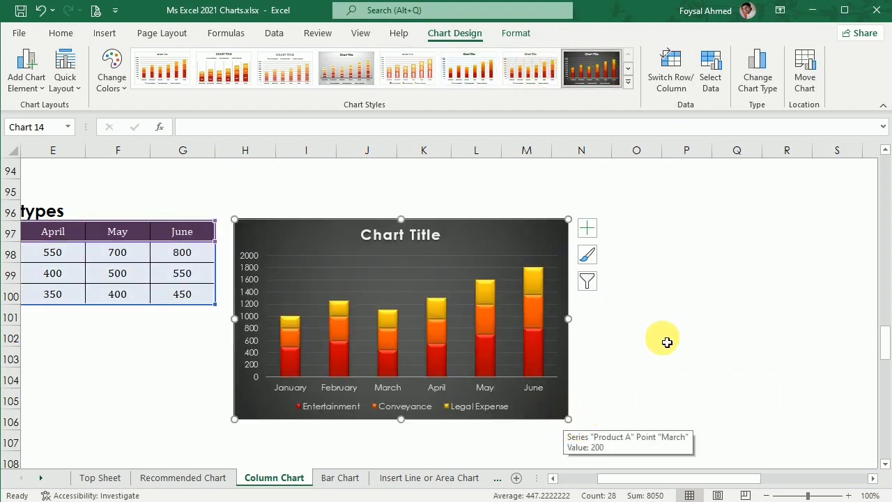
Compare the expenditure chart's legend and Legal Expense series with the table, and reselect the whole chart
{"action": "left_click_drag", "start_coordinate": [688, 482], "coordinate": [615, 480]}
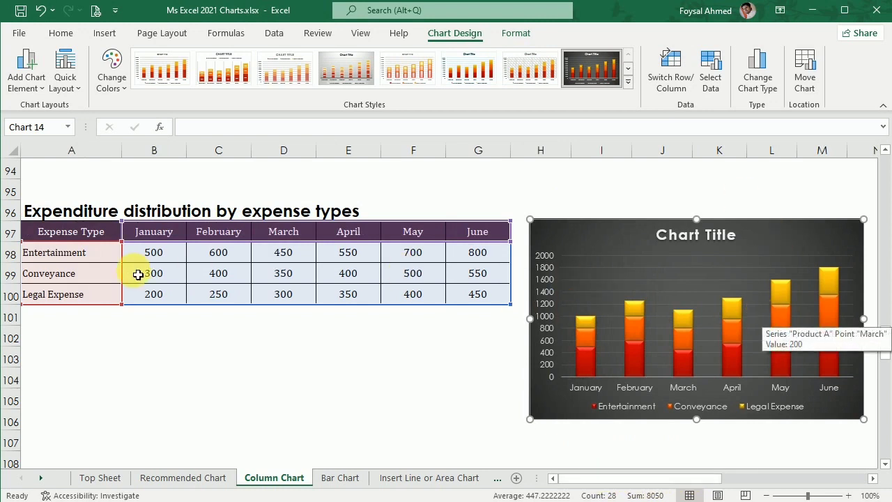
{"action": "left_click", "coordinate": [682, 409]}
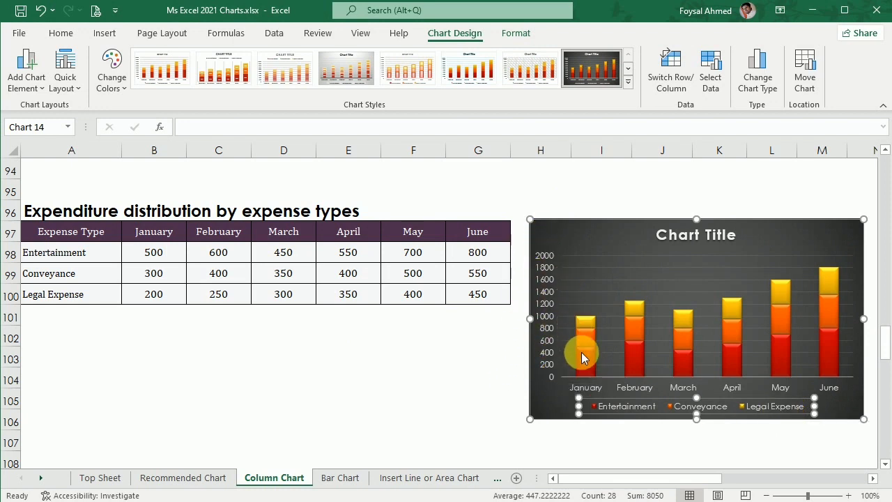
{"action": "left_click", "coordinate": [585, 324]}
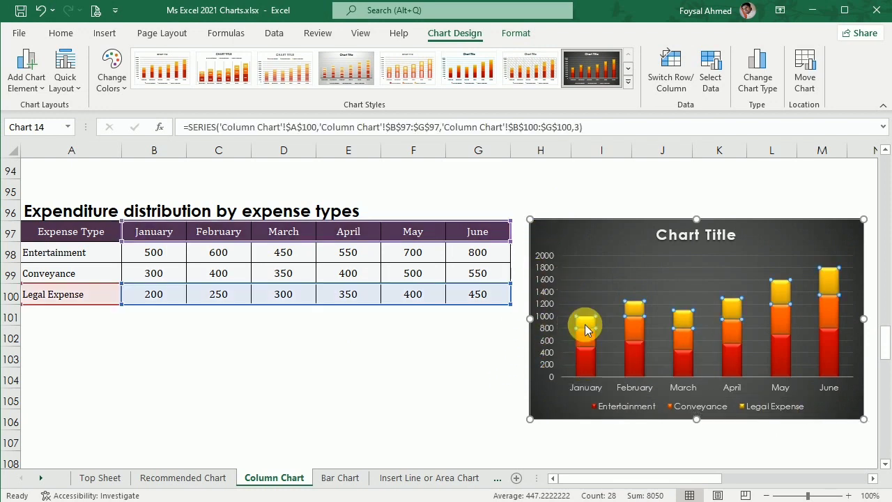
{"action": "left_click", "coordinate": [855, 231]}
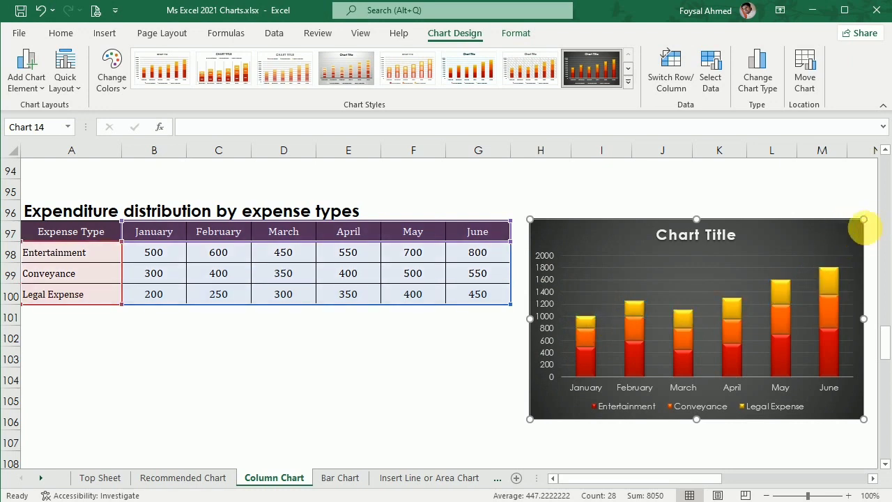
Preview data labels on the expenditure chart without adding them, and deselect the chart
{"action": "left_click", "coordinate": [872, 478]}
{"action": "left_click", "coordinate": [875, 483]}
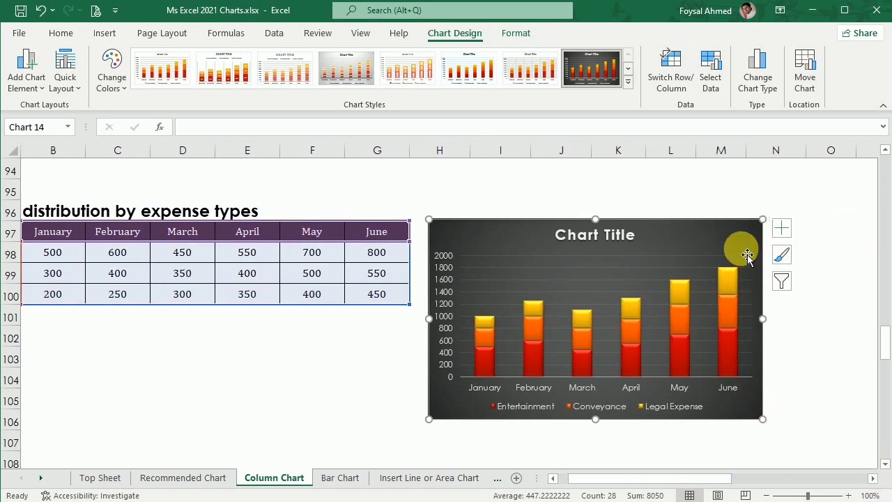
{"action": "left_click", "coordinate": [781, 228]}
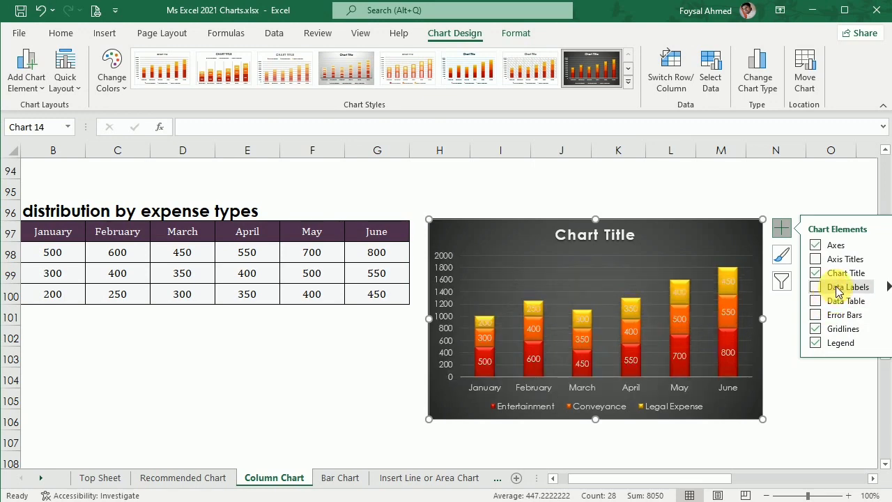
{"action": "left_click", "coordinate": [240, 337]}
{"action": "left_click_drag", "start_coordinate": [612, 487], "coordinate": [408, 486]}
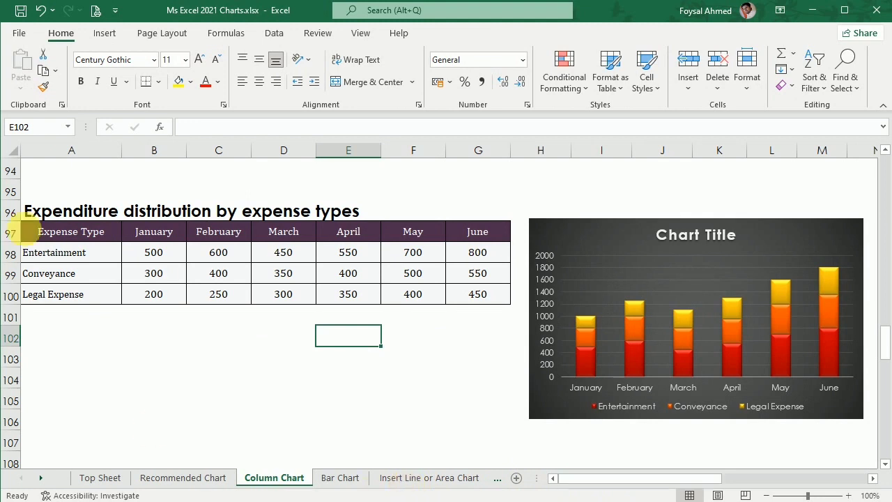
In the 100% Staked Column Chart section, merge A115:E115 and left-align the note about comparing percentages
{"action": "scroll", "coordinate": [417, 298], "scroll_direction": "down", "scroll_amount": 6}
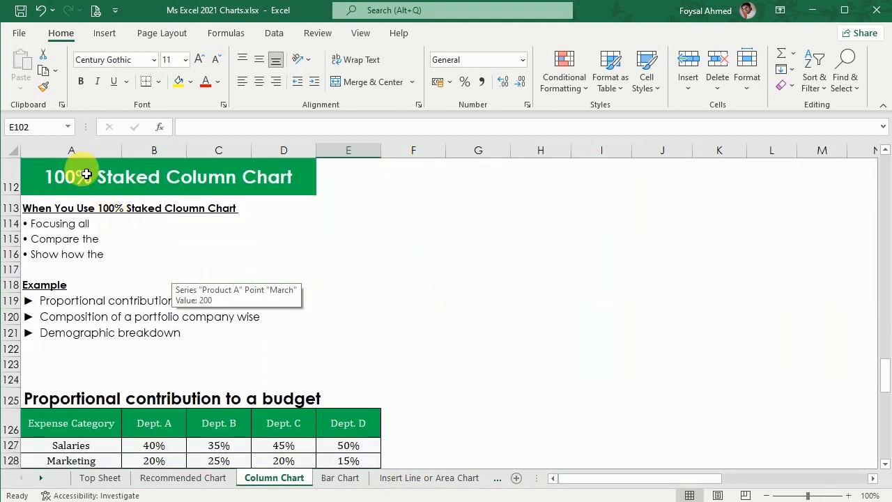
{"action": "left_click", "coordinate": [285, 178]}
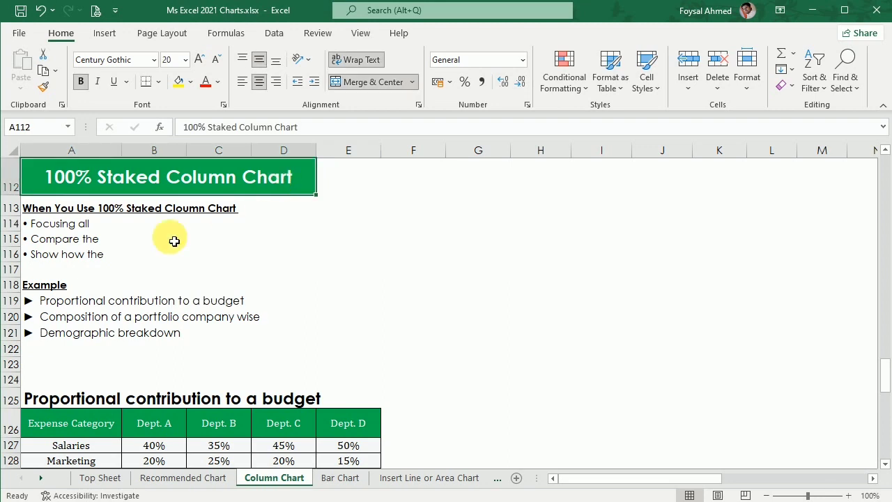
{"action": "left_click", "coordinate": [44, 229]}
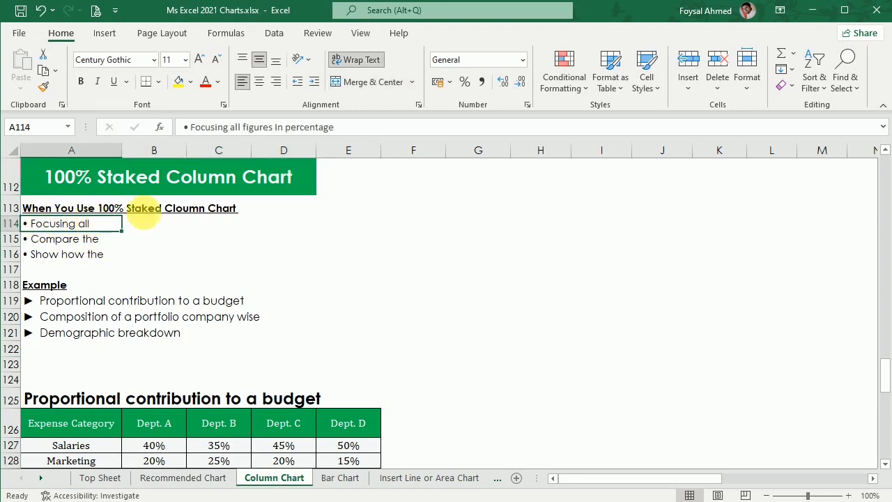
{"action": "left_click", "coordinate": [42, 242]}
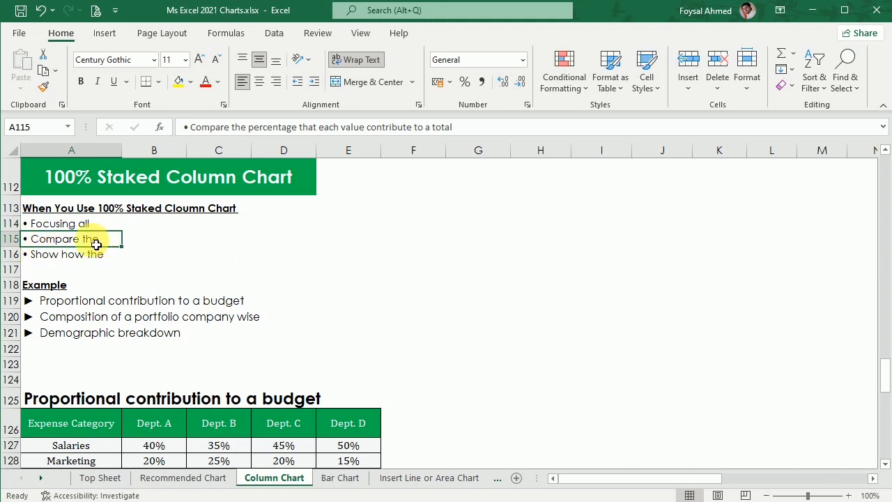
{"action": "left_click_drag", "start_coordinate": [54, 245], "coordinate": [366, 240]}
{"action": "left_click", "coordinate": [368, 84]}
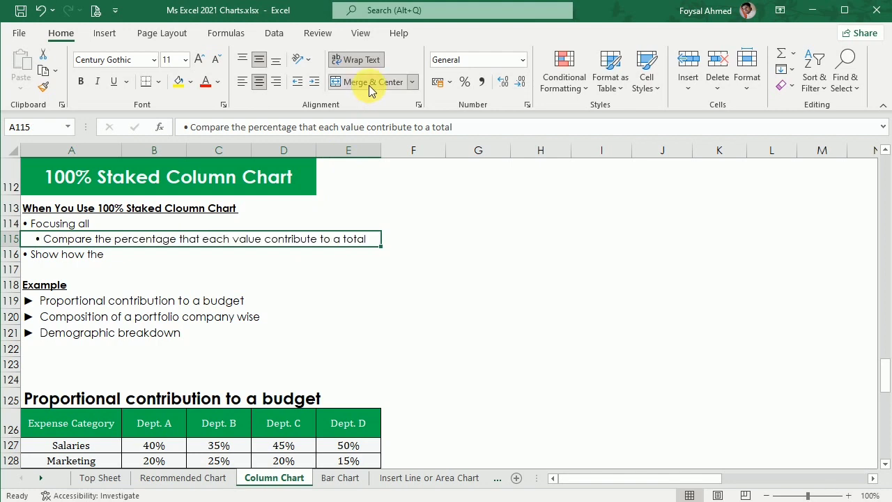
{"action": "left_click", "coordinate": [348, 82]}
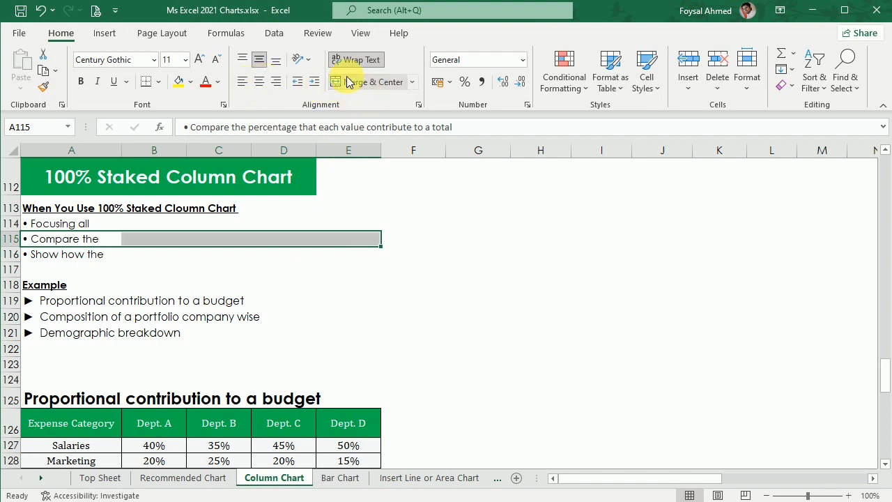
{"action": "left_click", "coordinate": [344, 84]}
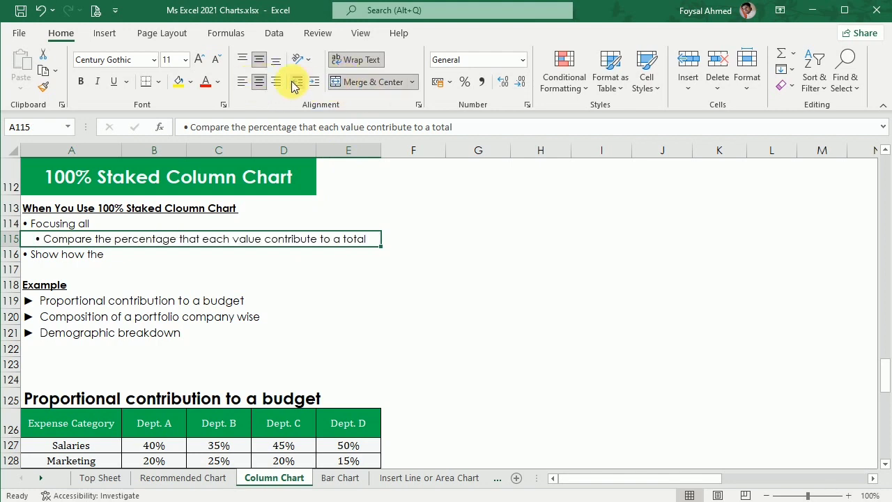
{"action": "left_click", "coordinate": [240, 83]}
{"action": "left_click", "coordinate": [223, 286]}
Merge A116:E116 and left-align the note about percentages changing over time
{"action": "left_click", "coordinate": [56, 257]}
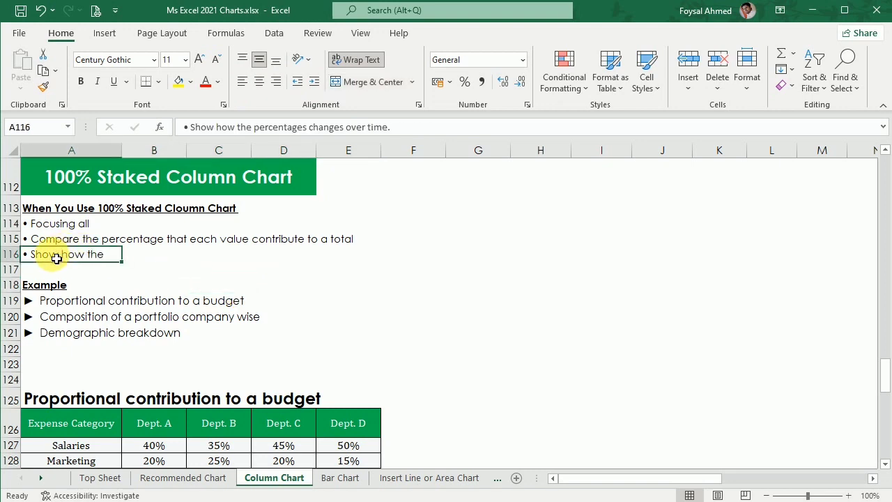
{"action": "left_click", "coordinate": [273, 82]}
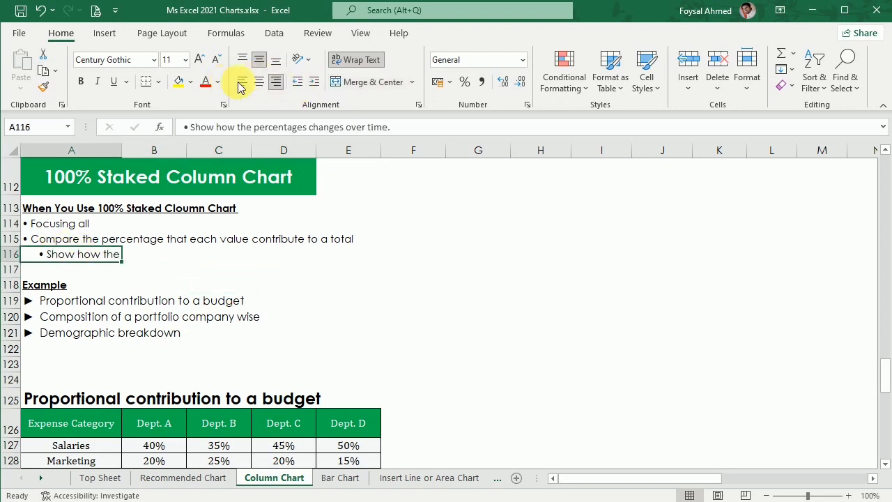
{"action": "left_click_drag", "start_coordinate": [98, 255], "coordinate": [341, 253]}
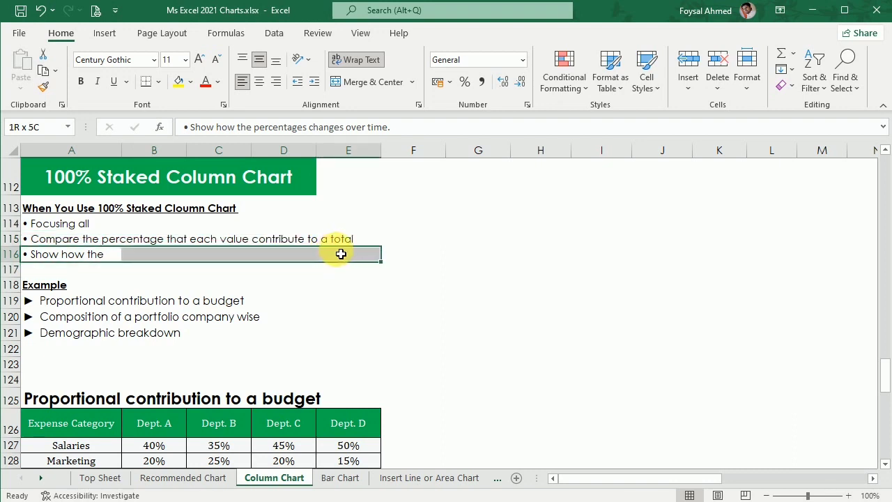
{"action": "left_click", "coordinate": [361, 82]}
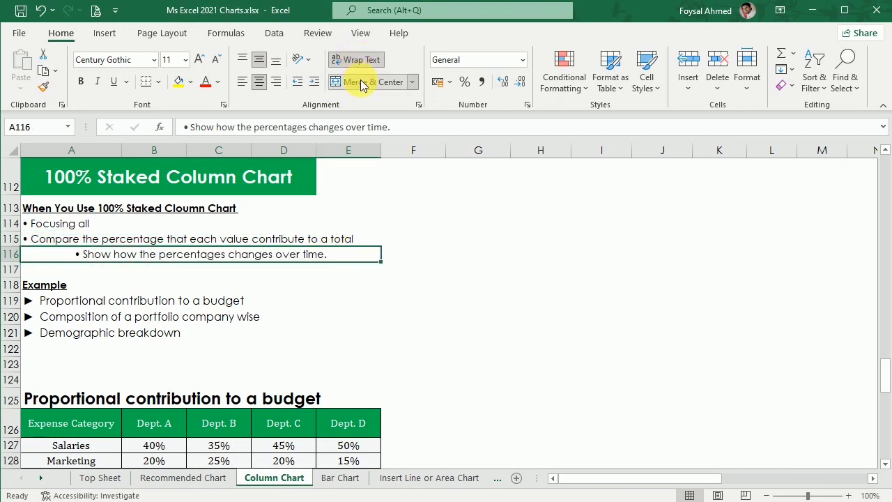
{"action": "left_click", "coordinate": [258, 82]}
Merge A114:E114 and left-align the note about focusing all figures in percentage
{"action": "left_click", "coordinate": [56, 230]}
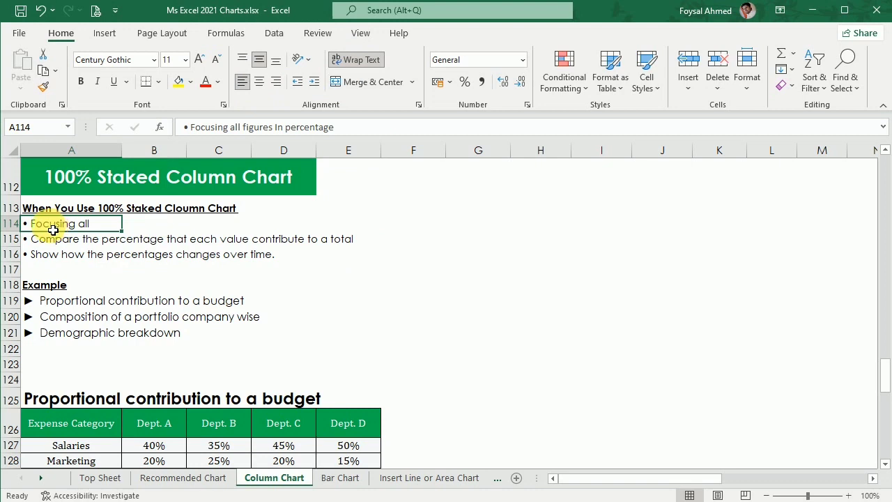
{"action": "left_click_drag", "start_coordinate": [53, 230], "coordinate": [358, 223]}
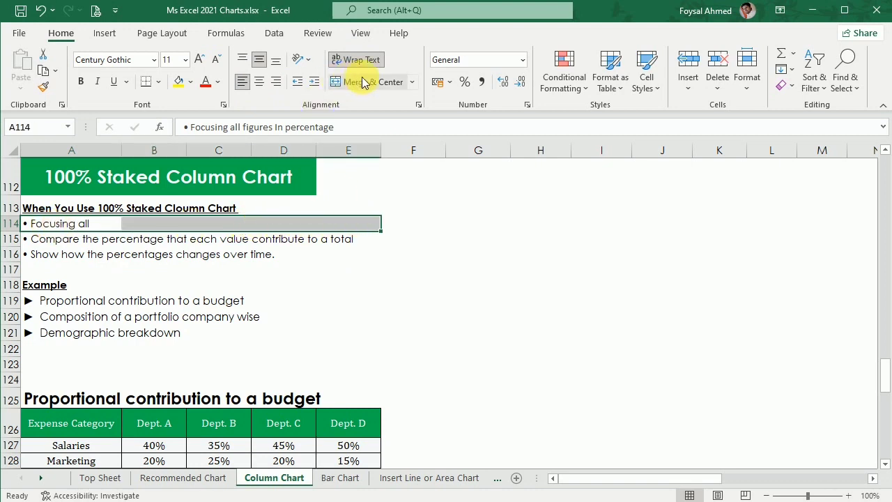
{"action": "left_click", "coordinate": [362, 83]}
{"action": "left_click", "coordinate": [241, 82]}
{"action": "left_click", "coordinate": [254, 317]}
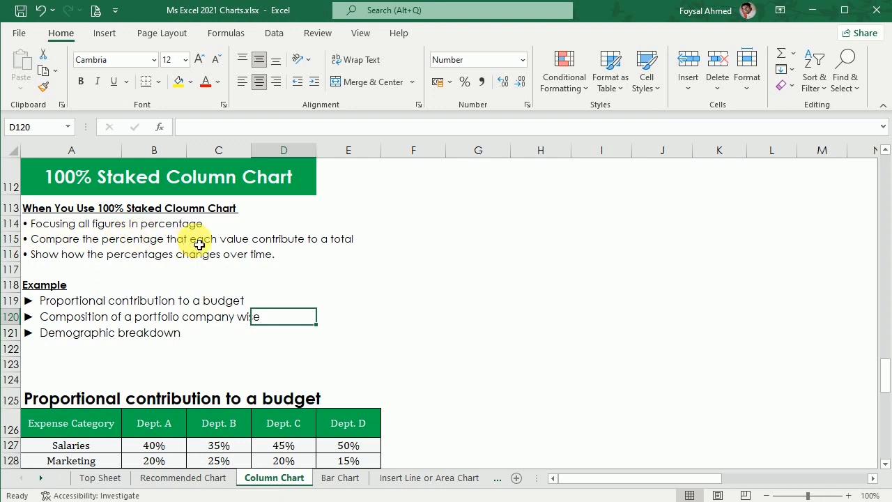
Review the 100% stacked column usage notes, the example list and the expense categories in the budget table
{"action": "left_click", "coordinate": [38, 241]}
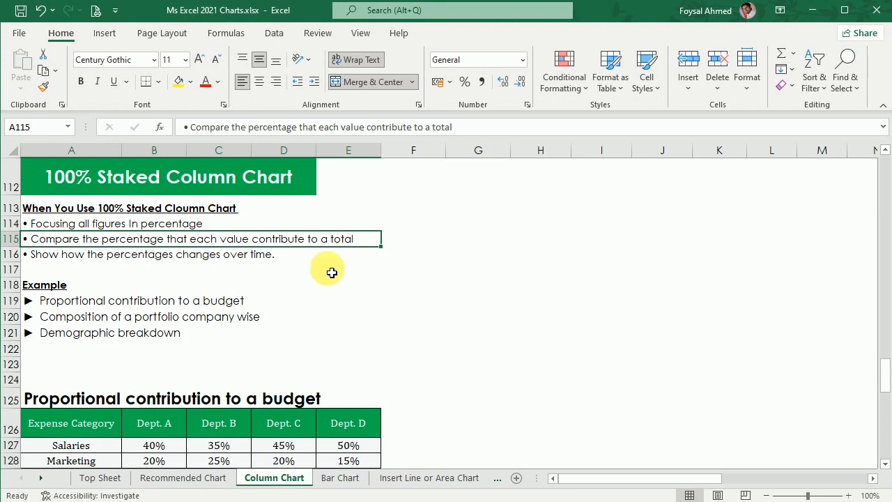
{"action": "scroll", "coordinate": [332, 273], "scroll_direction": "down", "scroll_amount": 2}
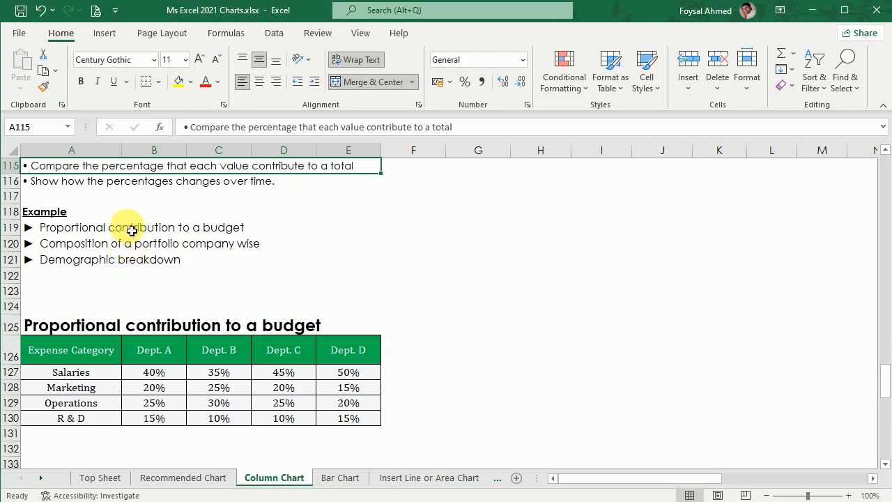
{"action": "left_click", "coordinate": [261, 260]}
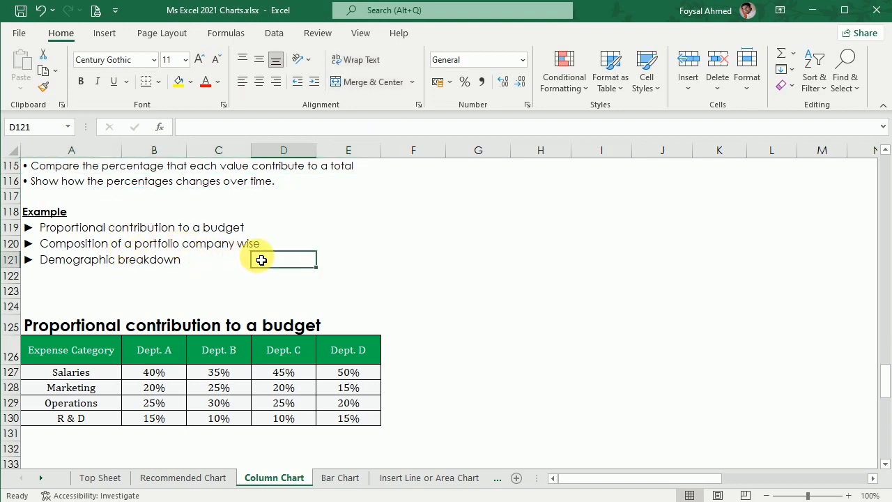
{"action": "left_click", "coordinate": [59, 259]}
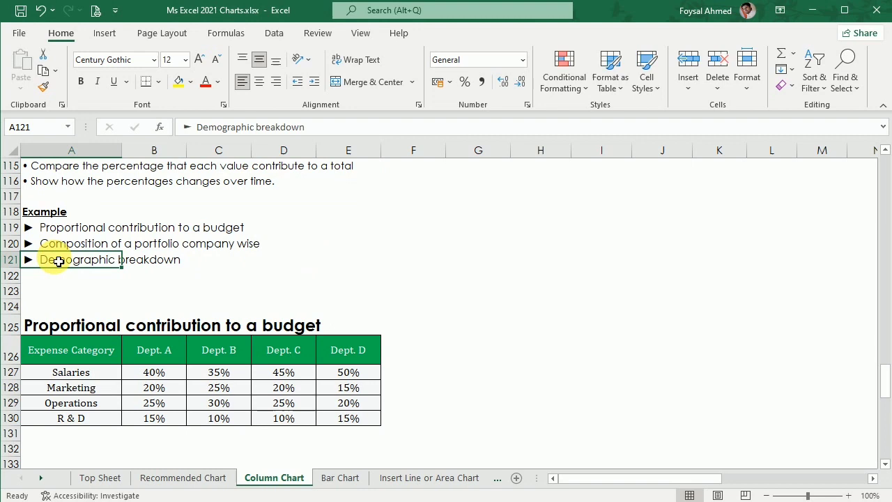
{"action": "left_click", "coordinate": [185, 262]}
{"action": "scroll", "coordinate": [186, 276], "scroll_direction": "up", "scroll_amount": 2}
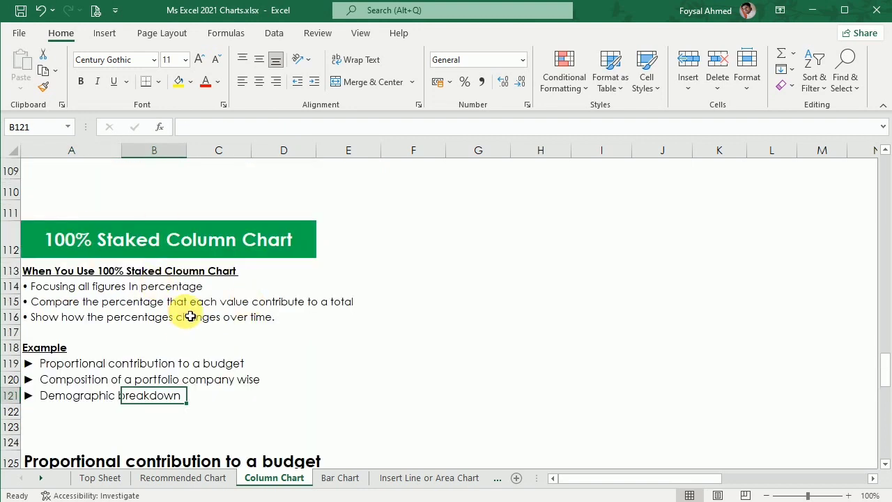
{"action": "scroll", "coordinate": [191, 317], "scroll_direction": "down", "scroll_amount": 2}
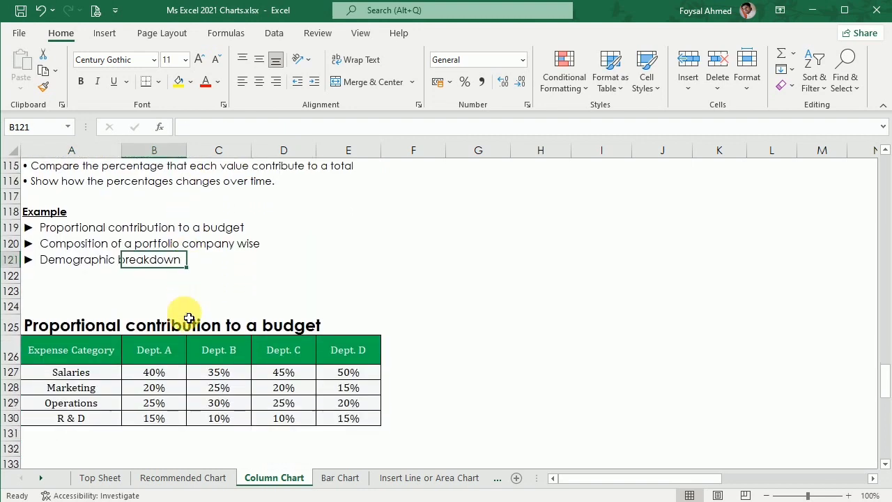
{"action": "scroll", "coordinate": [188, 318], "scroll_direction": "down", "scroll_amount": 1}
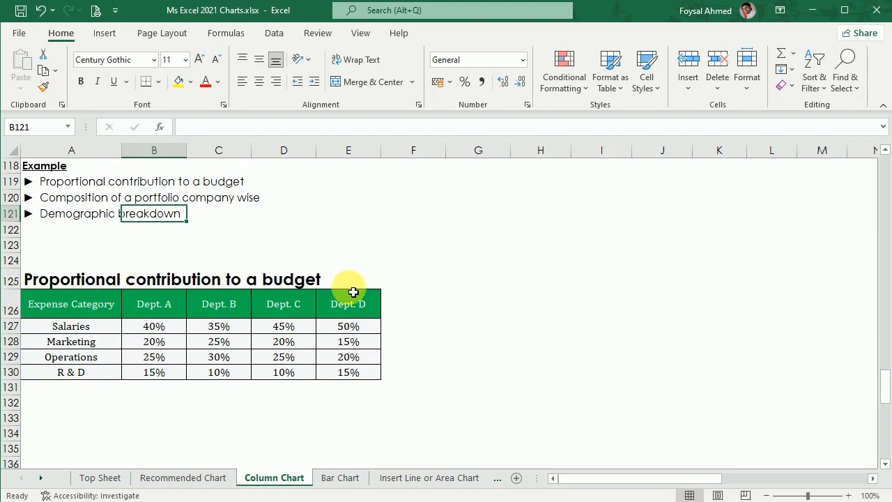
{"action": "left_click", "coordinate": [79, 305]}
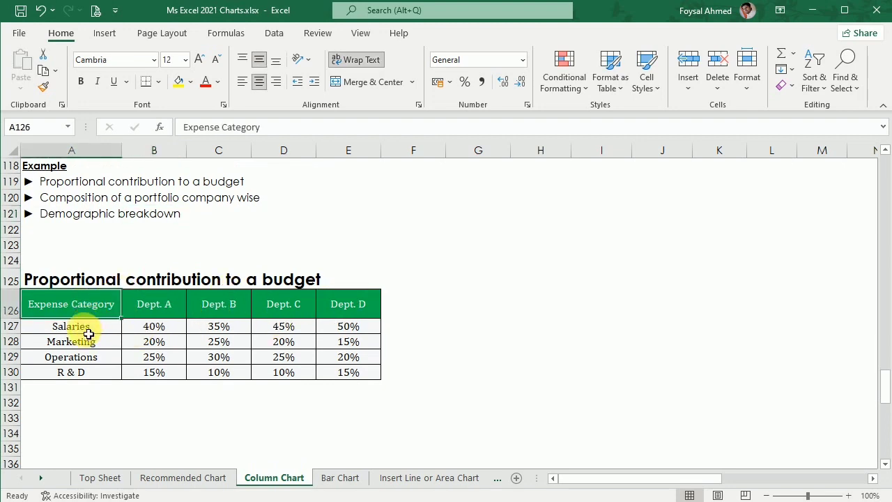
{"action": "left_click", "coordinate": [83, 329]}
{"action": "left_click", "coordinate": [87, 345]}
{"action": "left_click", "coordinate": [79, 359]}
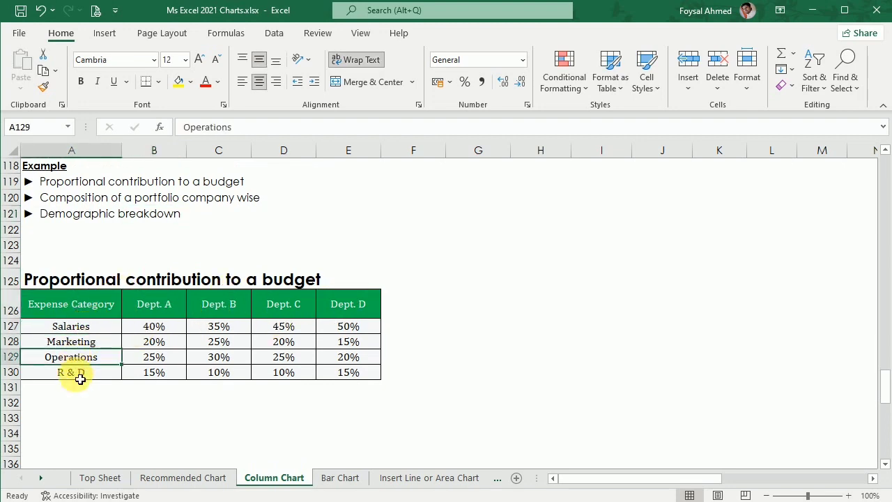
{"action": "left_click", "coordinate": [74, 373]}
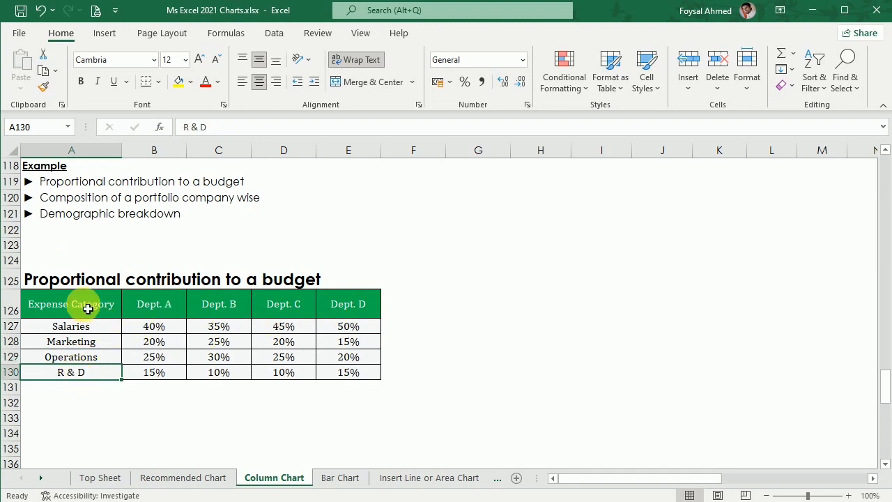
Insert a 3-D 100% stacked column chart from the budget data in A126:E130 and place it beside the table
{"action": "left_click_drag", "start_coordinate": [85, 304], "coordinate": [365, 372]}
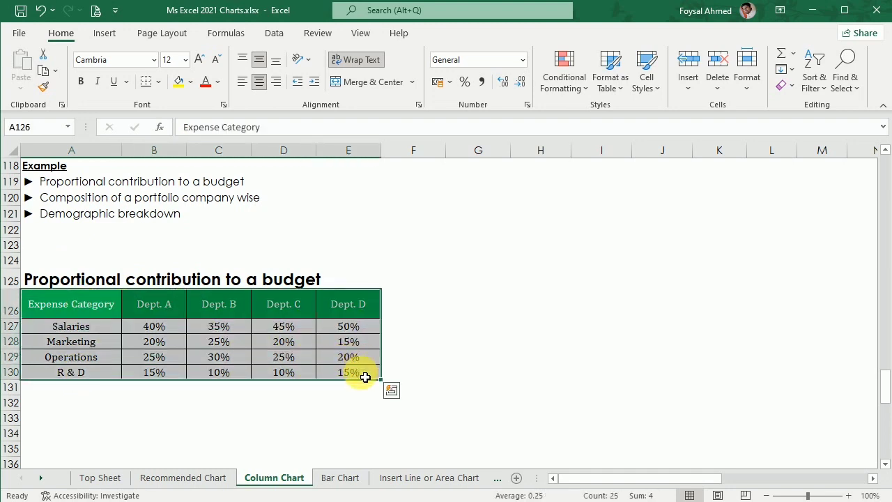
{"action": "left_click", "coordinate": [104, 33]}
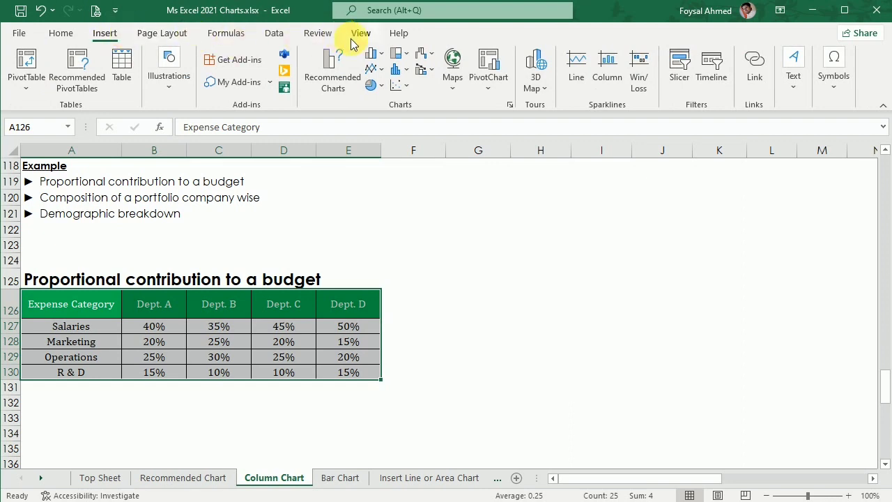
{"action": "left_click", "coordinate": [379, 55]}
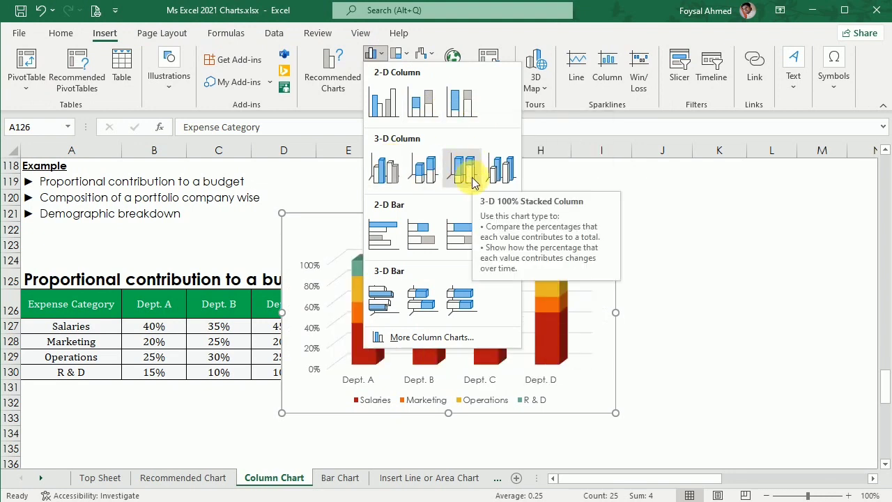
{"action": "left_click", "coordinate": [471, 181]}
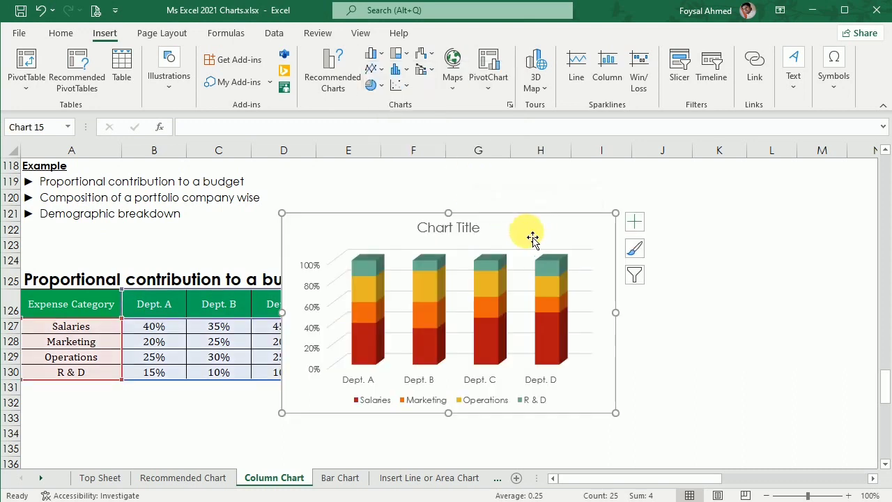
{"action": "left_click_drag", "start_coordinate": [575, 232], "coordinate": [676, 307]}
{"action": "scroll", "coordinate": [699, 226], "scroll_direction": "down", "scroll_amount": 2}
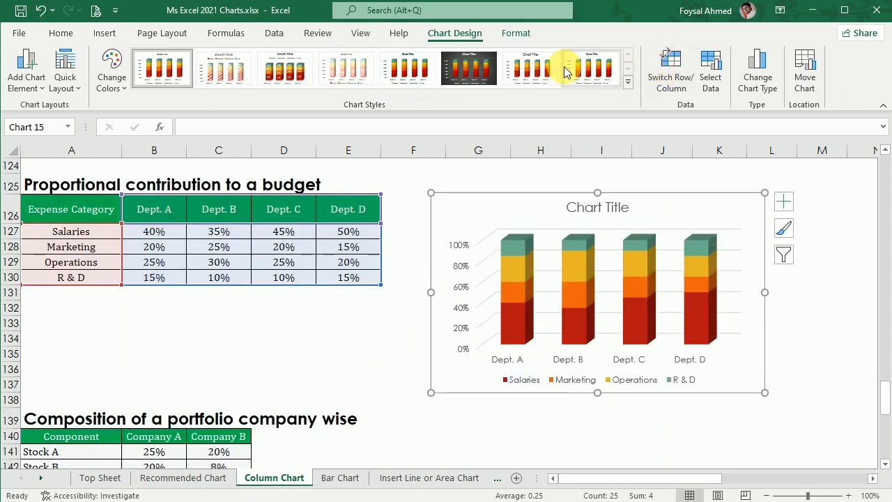
Compare the budget chart's default style with the pale translucent column style, apply the translucent one and deselect the chart
{"action": "left_click", "coordinate": [623, 83]}
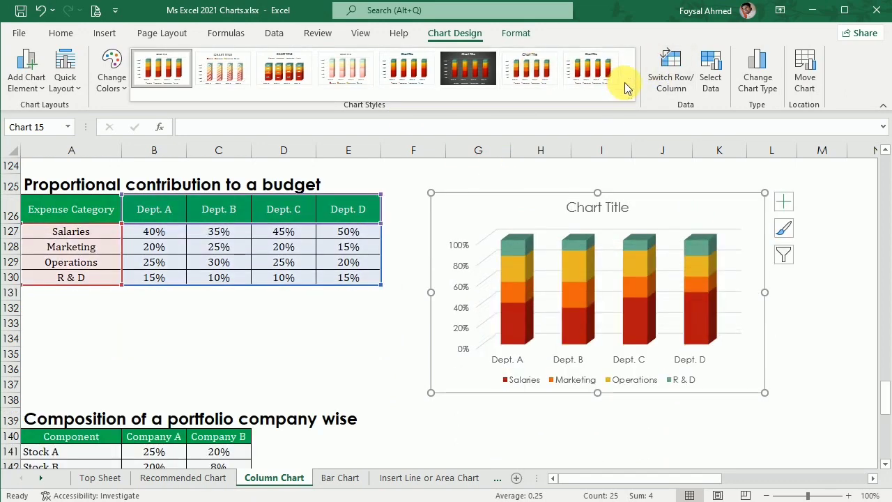
{"action": "left_click", "coordinate": [360, 71]}
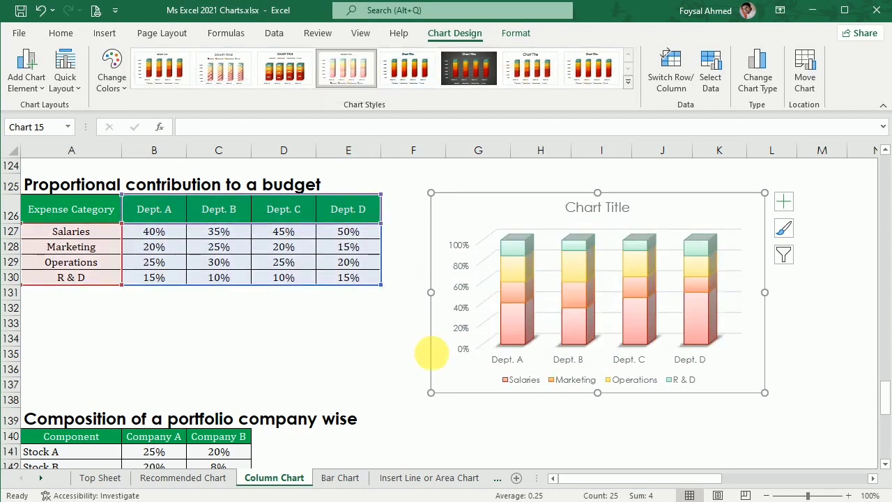
{"action": "left_click", "coordinate": [170, 74]}
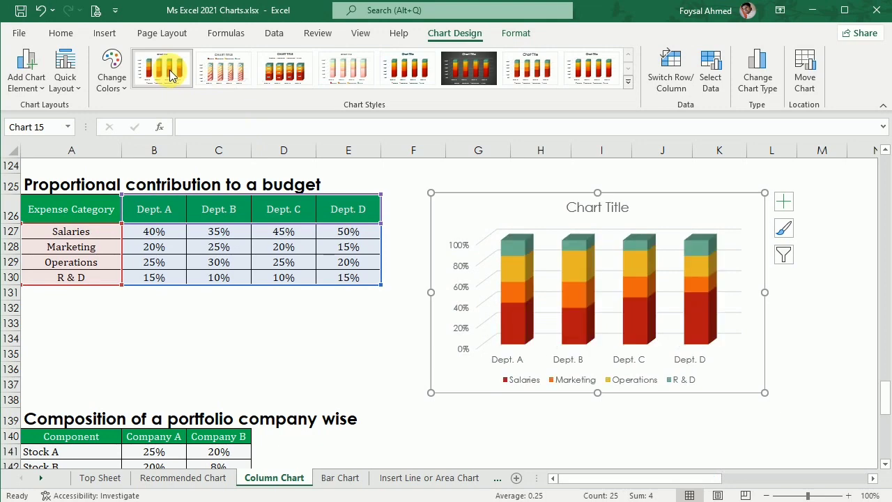
{"action": "left_click", "coordinate": [362, 77]}
{"action": "left_click", "coordinate": [373, 385]}
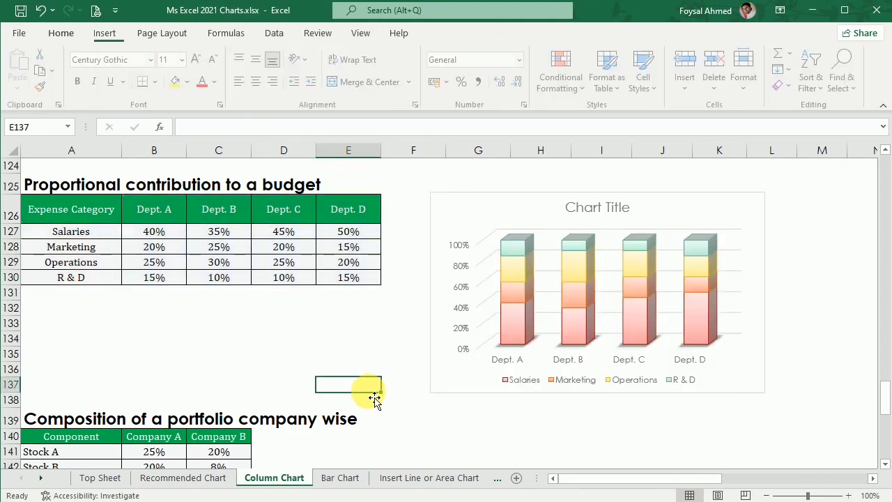
Set the 3-D X rotation of the budget column chart to 80°, deselect the chart and close the formatting pane
{"action": "left_click", "coordinate": [517, 318]}
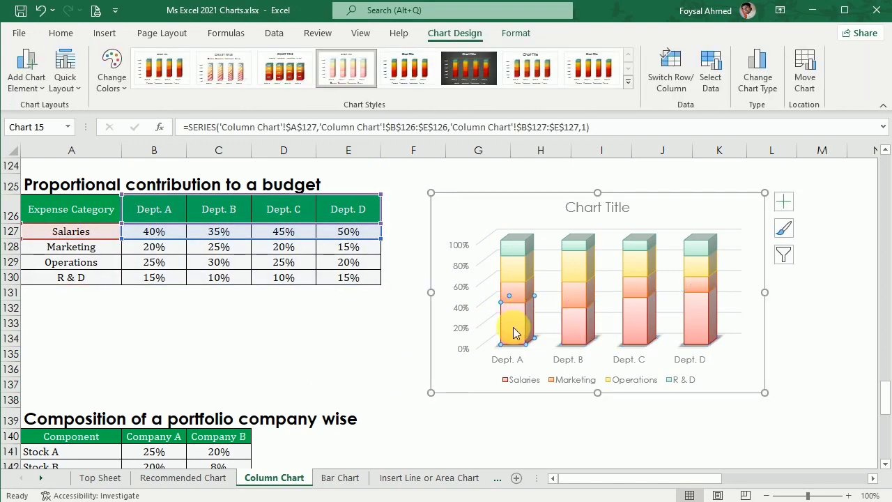
{"action": "left_click", "coordinate": [357, 351]}
{"action": "right_click", "coordinate": [512, 319]}
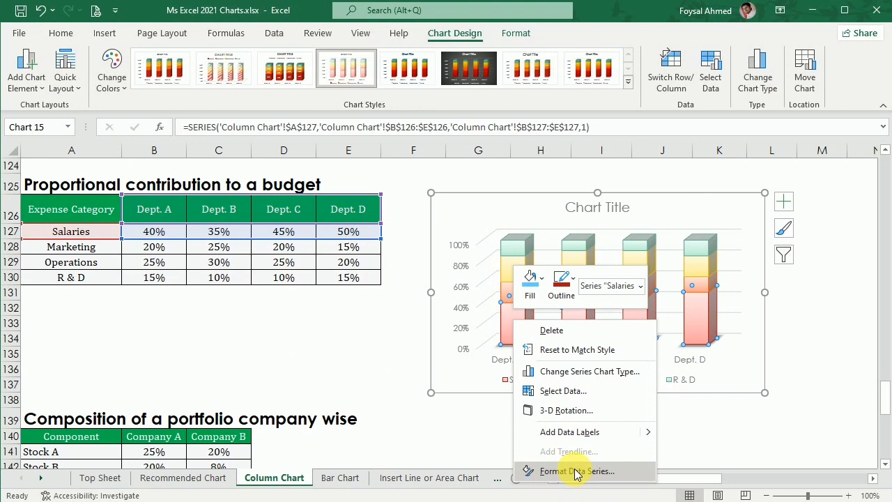
{"action": "left_click", "coordinate": [566, 410]}
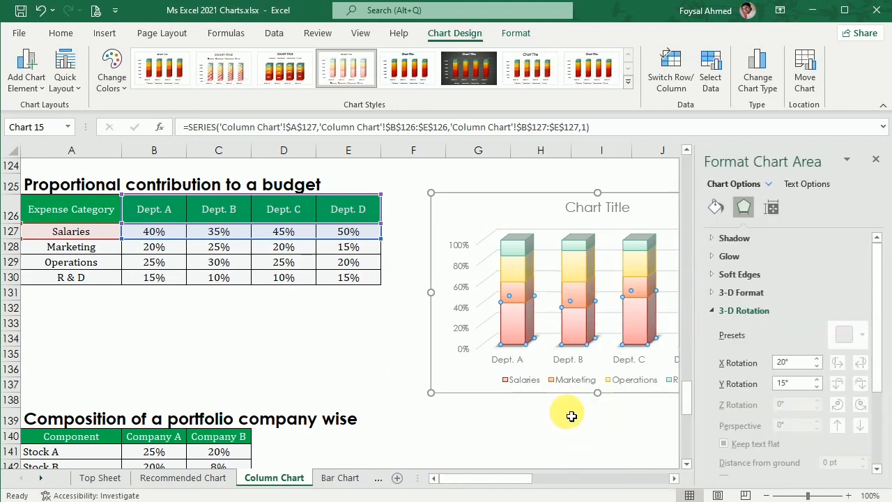
{"action": "left_click", "coordinate": [817, 287]}
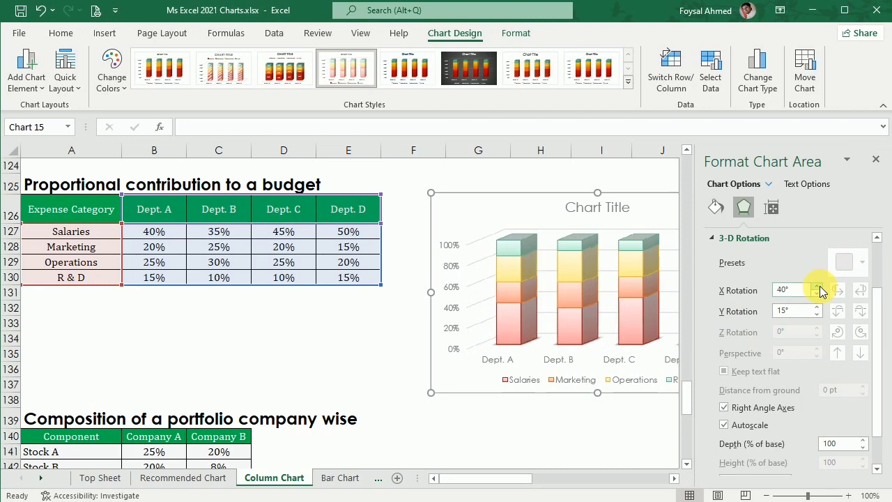
{"action": "left_click", "coordinate": [819, 286]}
{"action": "left_click", "coordinate": [819, 286]}
{"action": "left_click", "coordinate": [818, 286]}
{"action": "left_click", "coordinate": [819, 286]}
{"action": "left_click", "coordinate": [819, 286]}
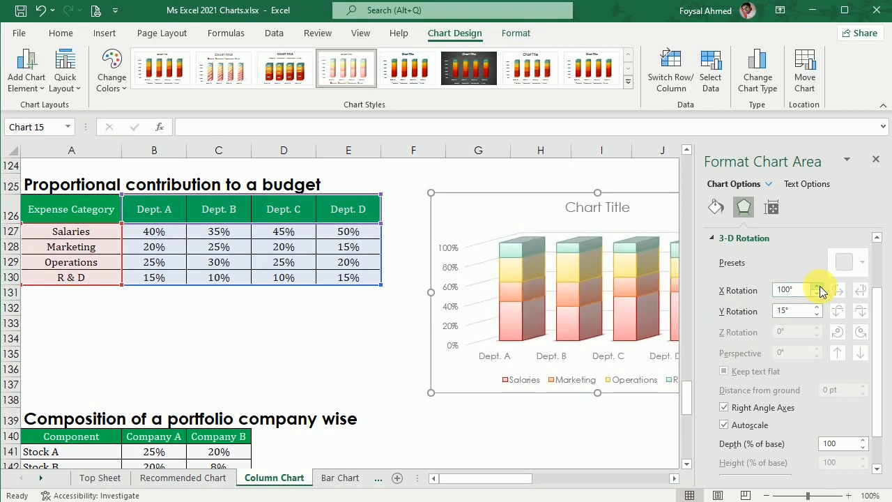
{"action": "left_click", "coordinate": [819, 287]}
{"action": "left_click", "coordinate": [818, 286]}
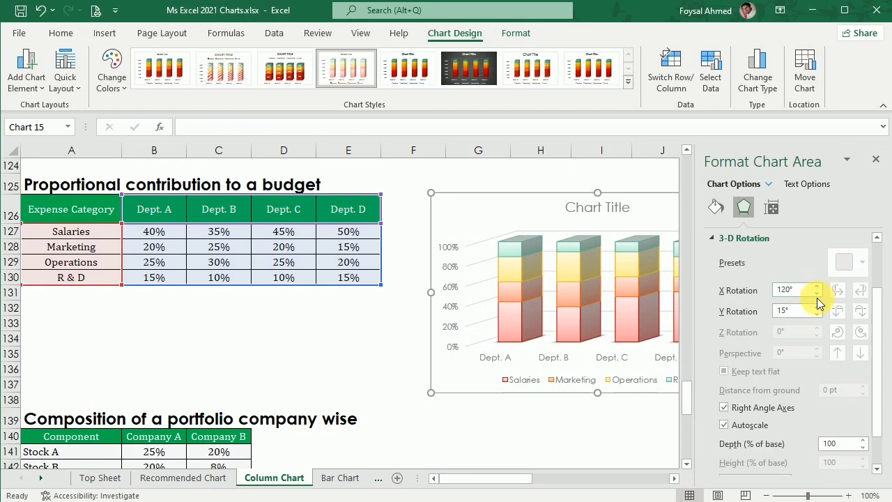
{"action": "left_click", "coordinate": [816, 293]}
{"action": "left_click", "coordinate": [816, 294]}
{"action": "left_click", "coordinate": [816, 293]}
{"action": "left_click", "coordinate": [817, 293]}
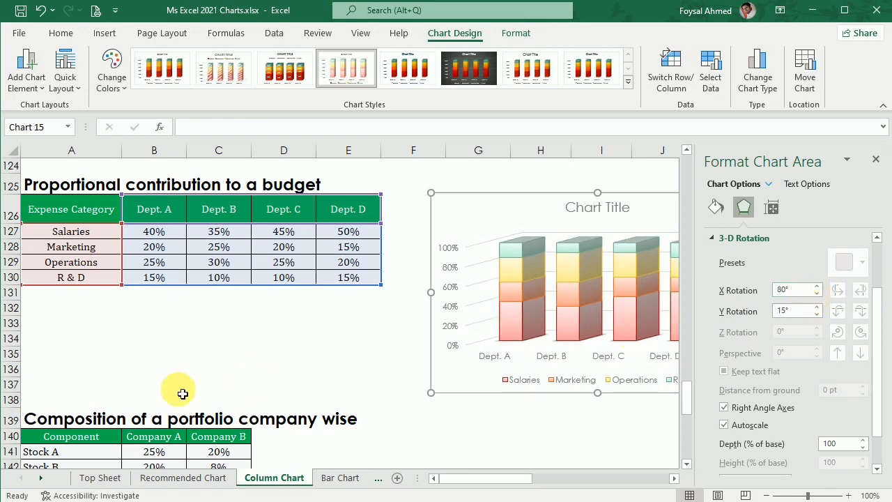
{"action": "left_click", "coordinate": [282, 370]}
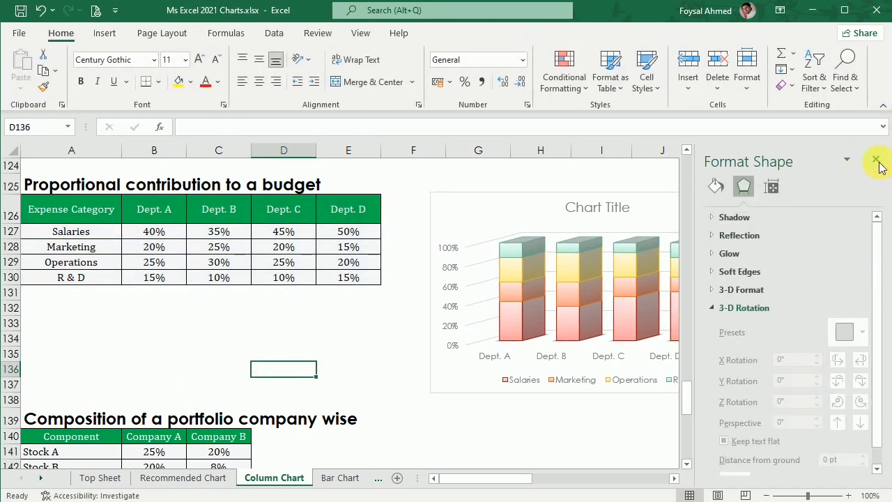
{"action": "left_click", "coordinate": [877, 161]}
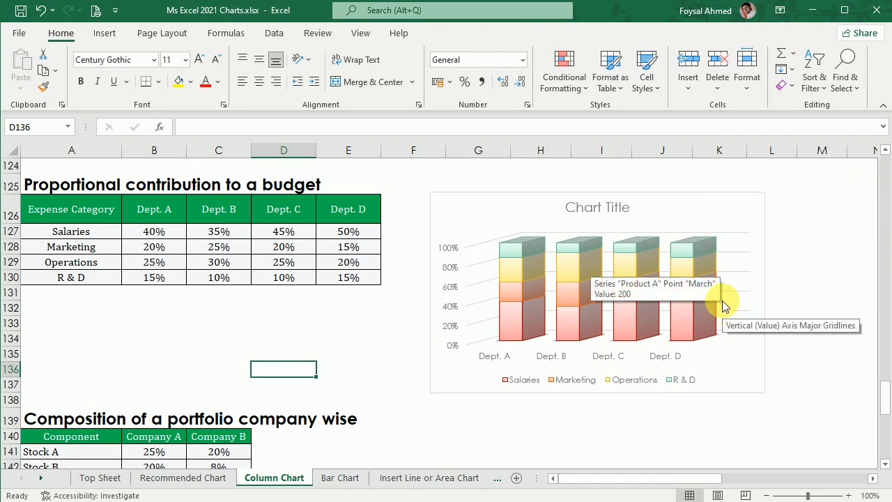
View the Move Chart placement options for the budget chart, leaving the chart on its current sheet, and deselect it
{"action": "right_click", "coordinate": [508, 218]}
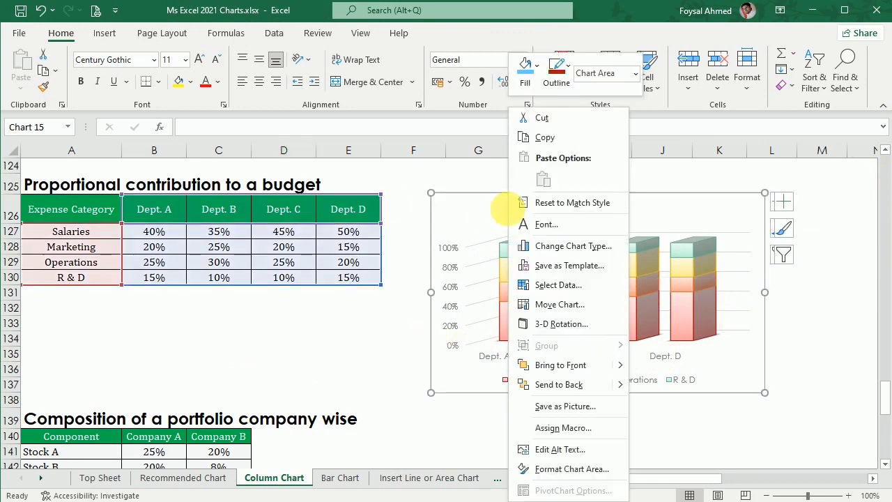
{"action": "left_click", "coordinate": [548, 307]}
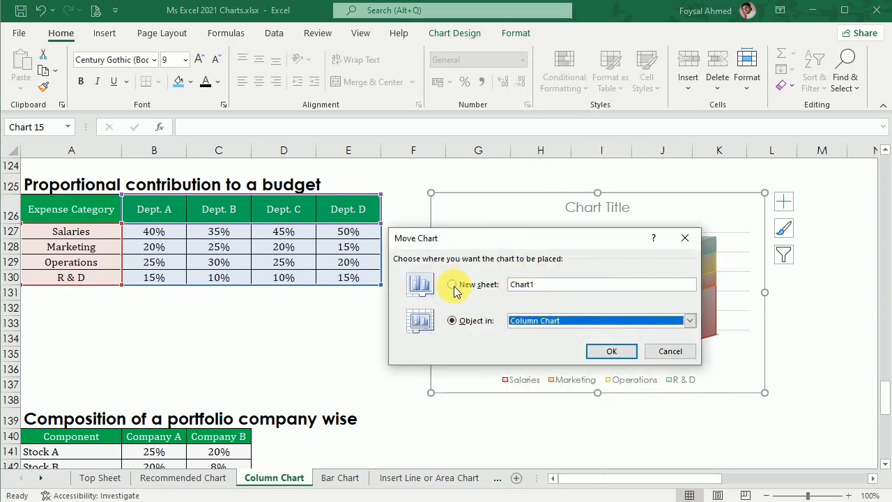
{"action": "left_click", "coordinate": [689, 237]}
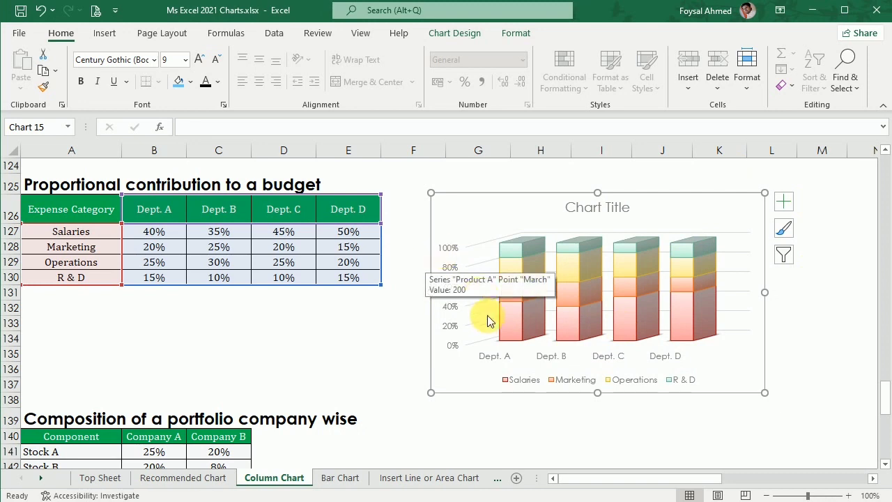
{"action": "left_click", "coordinate": [394, 354]}
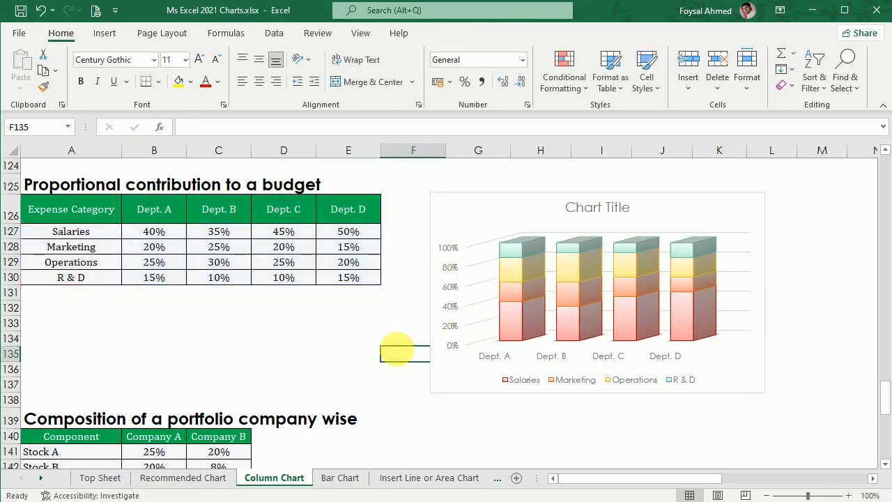
Review the budget table's department headings and expense categories and the 100% stacked column usage notes
{"action": "left_click_drag", "start_coordinate": [147, 207], "coordinate": [391, 215]}
{"action": "left_click_drag", "start_coordinate": [78, 232], "coordinate": [81, 280]}
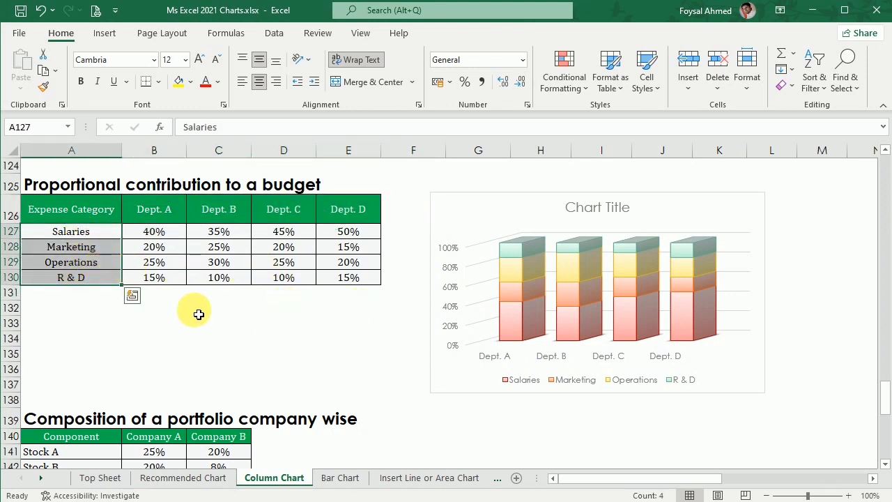
{"action": "scroll", "coordinate": [360, 354], "scroll_direction": "up", "scroll_amount": 3}
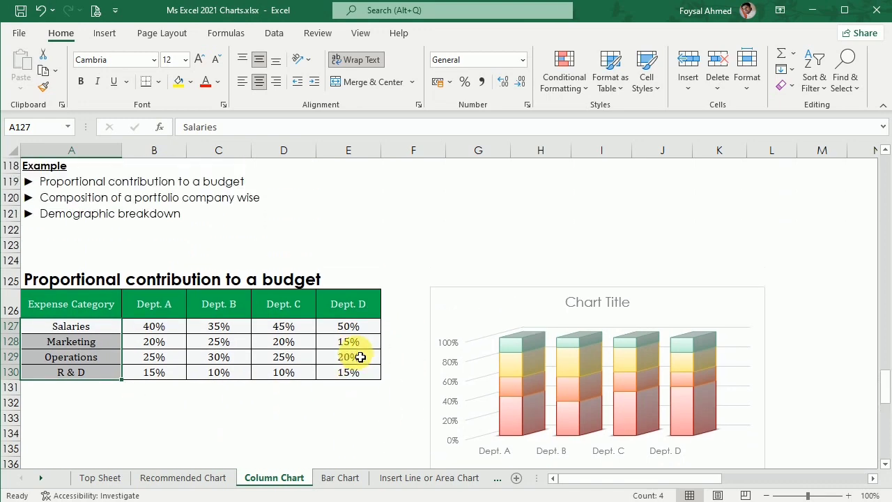
{"action": "scroll", "coordinate": [244, 244], "scroll_direction": "up", "scroll_amount": 2}
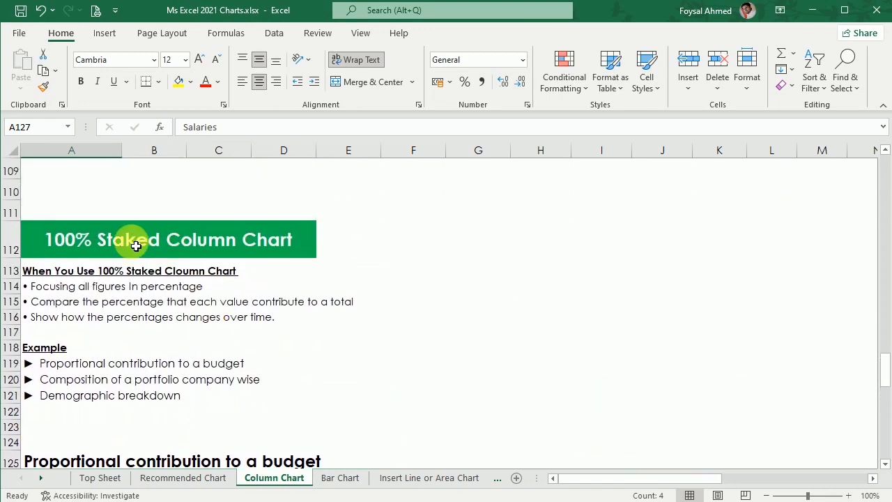
{"action": "scroll", "coordinate": [542, 321], "scroll_direction": "down", "scroll_amount": 5}
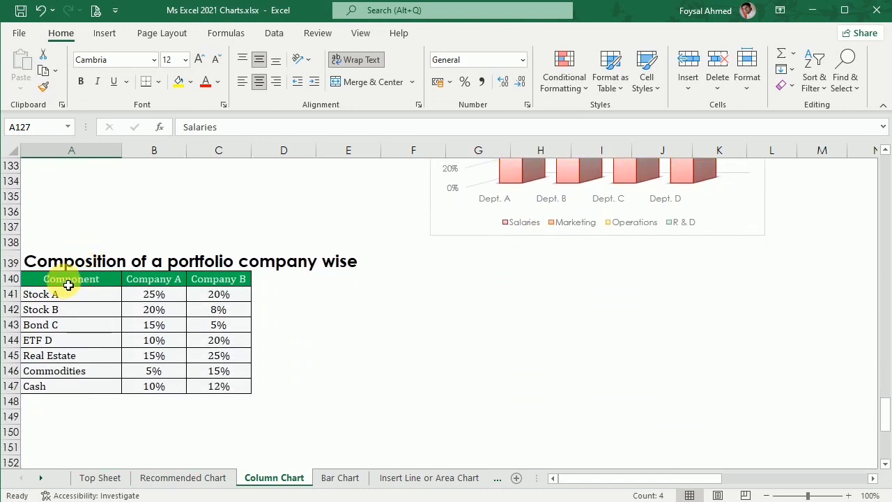
Insert a 2-D 100% stacked column chart from the portfolio data in A140:C147 and place it beside the table
{"action": "left_click", "coordinate": [62, 278]}
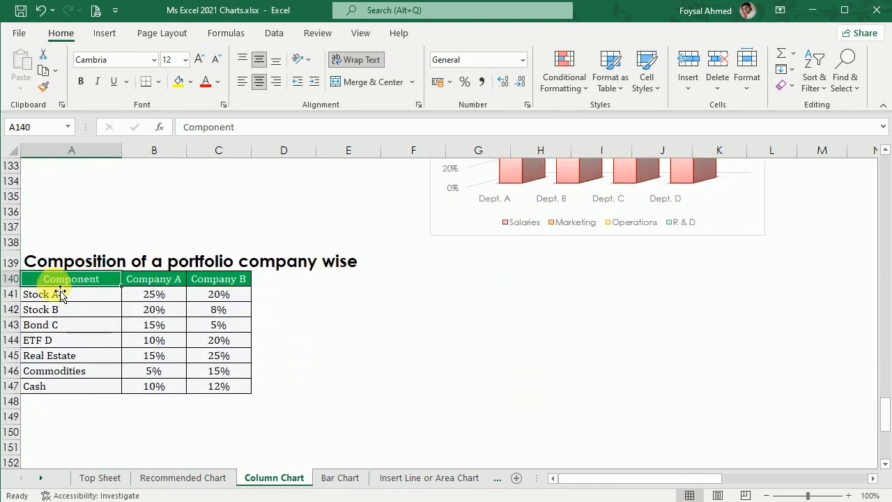
{"action": "left_click_drag", "start_coordinate": [50, 280], "coordinate": [219, 388]}
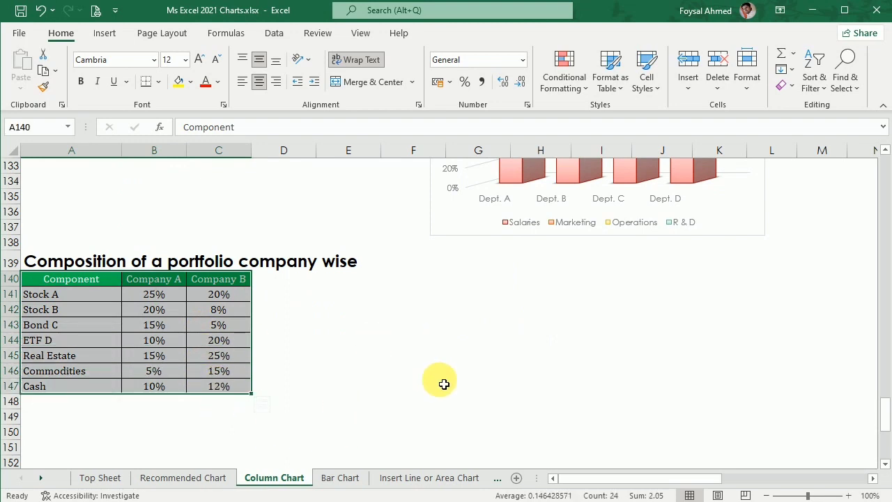
{"action": "left_click", "coordinate": [105, 34]}
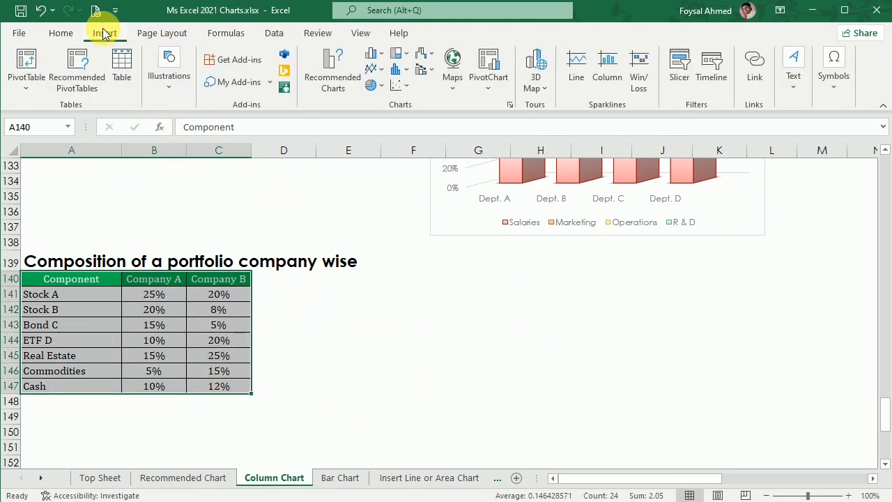
{"action": "left_click", "coordinate": [384, 56]}
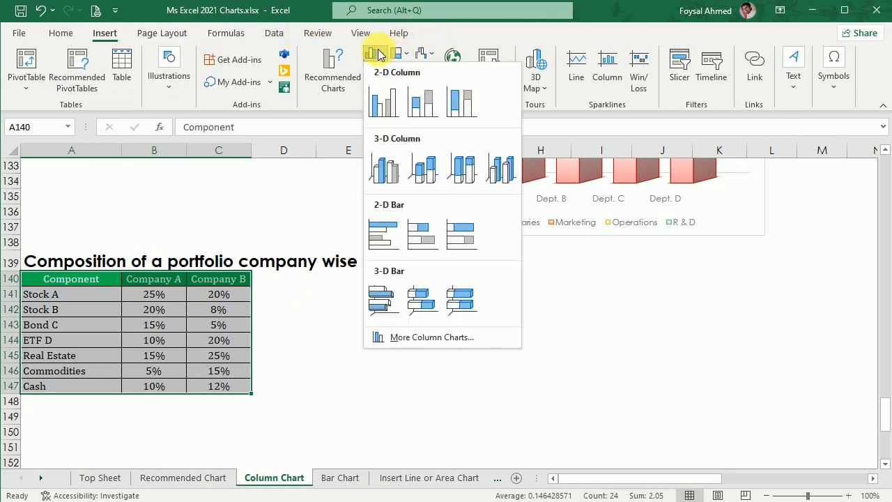
{"action": "left_click", "coordinate": [474, 105]}
{"action": "left_click_drag", "start_coordinate": [450, 218], "coordinate": [659, 281]}
{"action": "scroll", "coordinate": [629, 317], "scroll_direction": "down", "scroll_amount": 1}
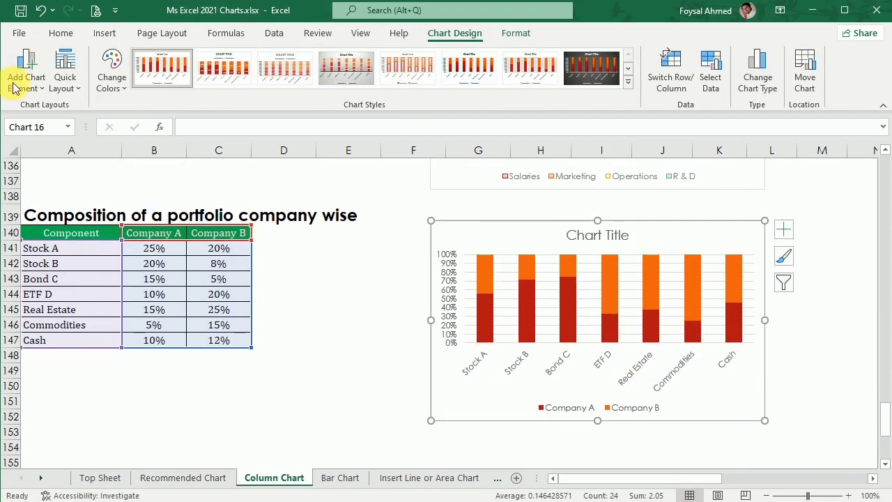
Apply the pale translucent column style and Monochromatic Palette 5 to the portfolio chart and deselect it
{"action": "left_click", "coordinate": [420, 68]}
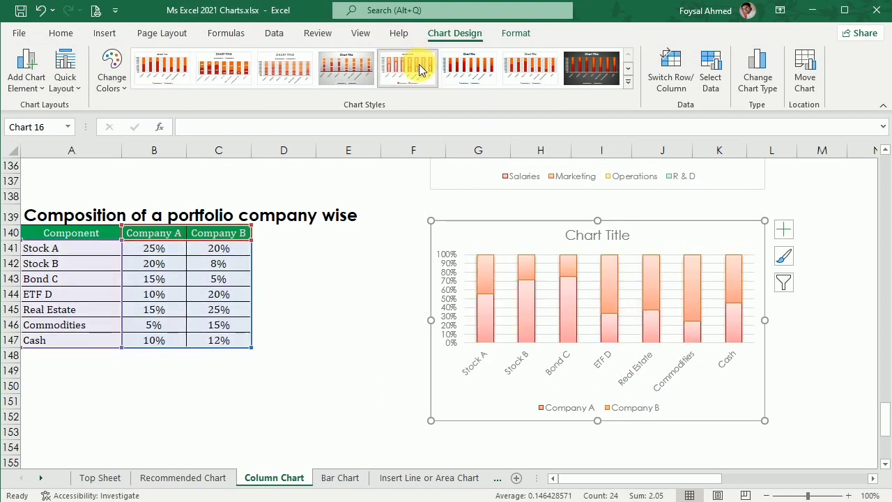
{"action": "left_click", "coordinate": [112, 69]}
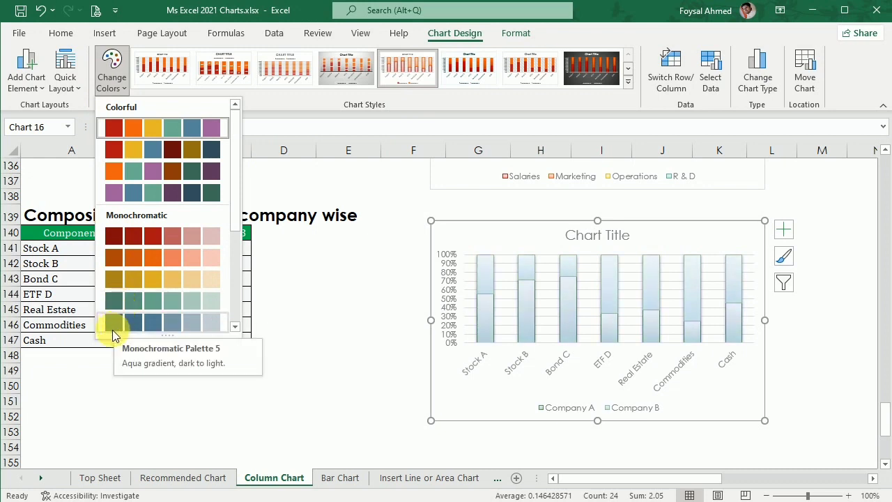
{"action": "left_click", "coordinate": [111, 327]}
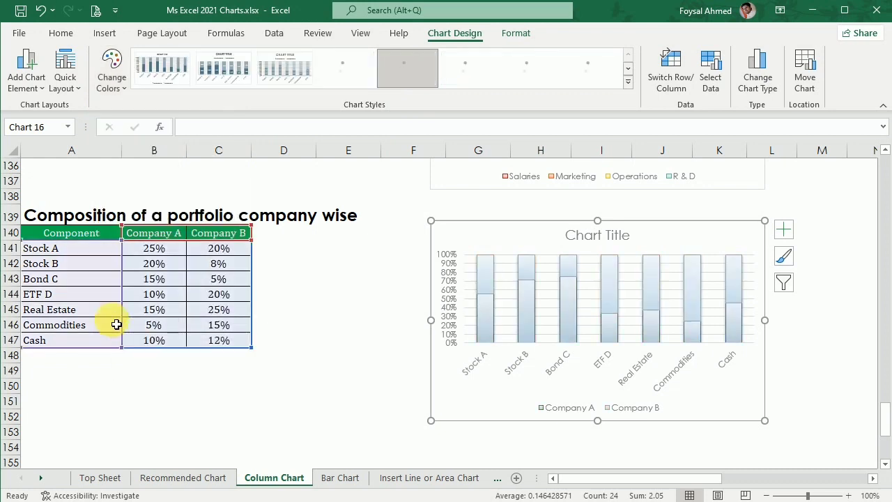
{"action": "left_click", "coordinate": [358, 434]}
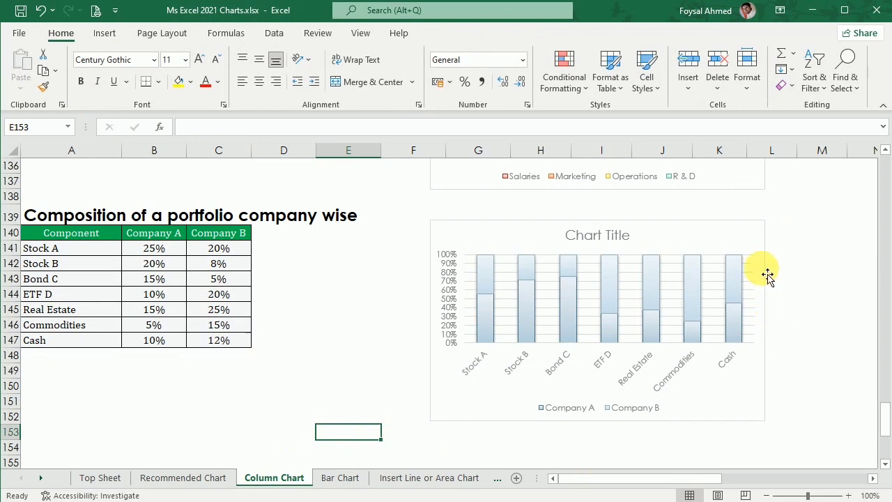
Add data labels to the columns of the portfolio chart
{"action": "left_click", "coordinate": [757, 239]}
{"action": "left_click", "coordinate": [784, 230]}
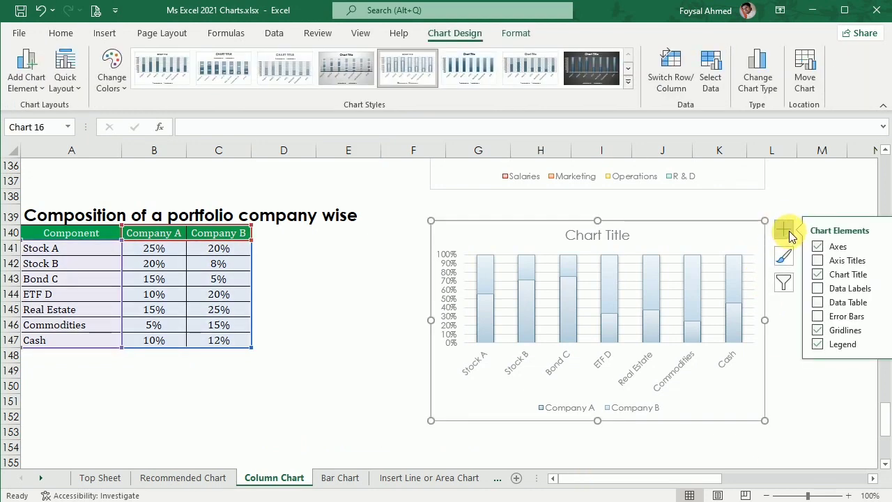
{"action": "left_click", "coordinate": [836, 293]}
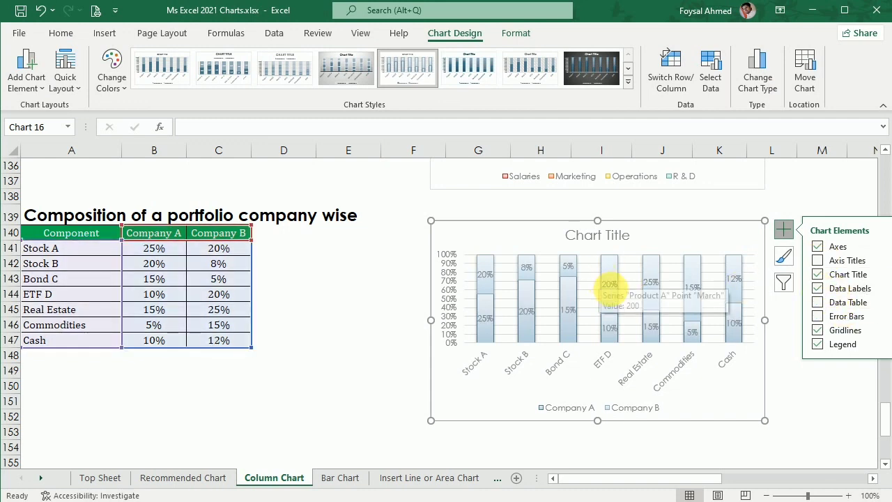
Make the Company B and Company A data labels bold and black, and deselect the portfolio chart
{"action": "left_click", "coordinate": [611, 287]}
{"action": "left_click", "coordinate": [60, 33]}
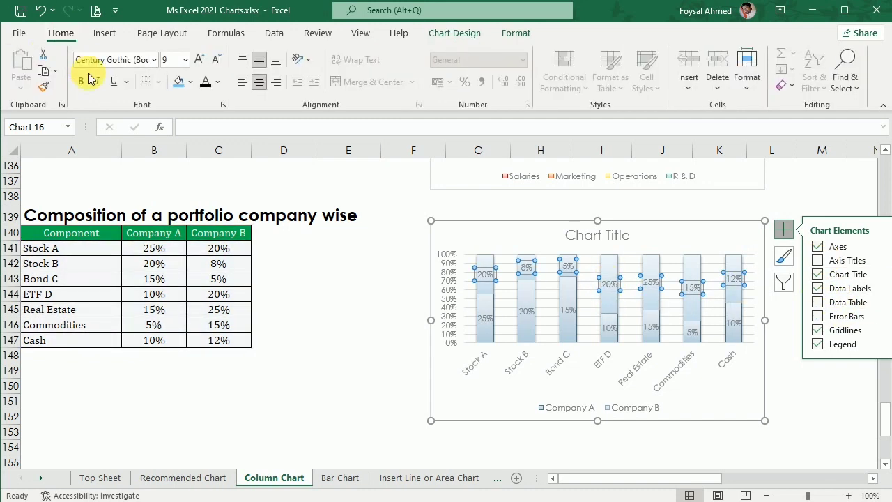
{"action": "left_click", "coordinate": [78, 82]}
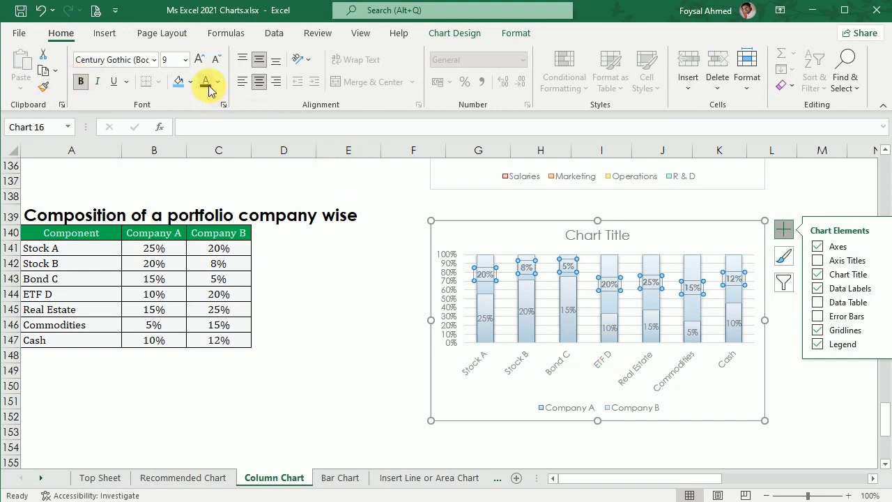
{"action": "left_click", "coordinate": [485, 318]}
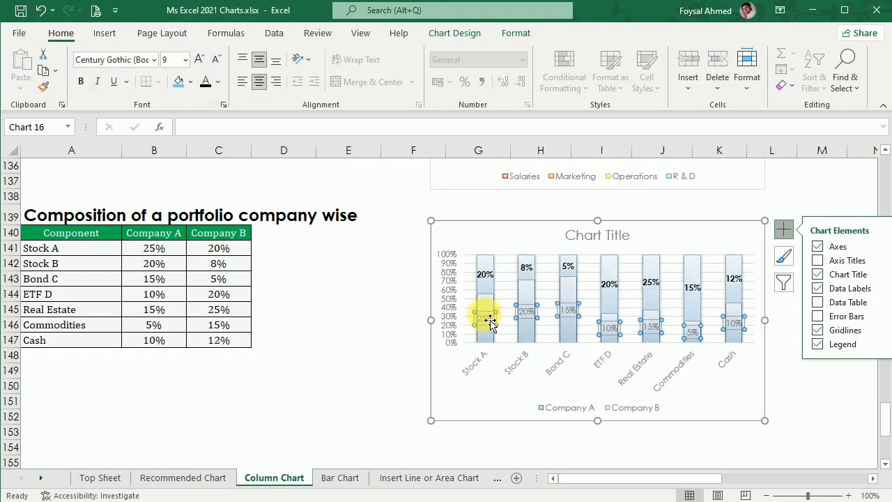
{"action": "left_click", "coordinate": [204, 82]}
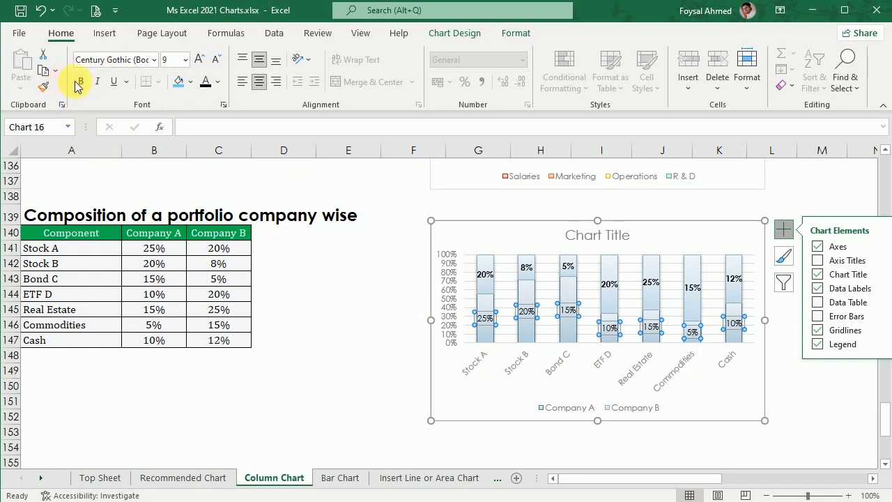
{"action": "left_click", "coordinate": [265, 386]}
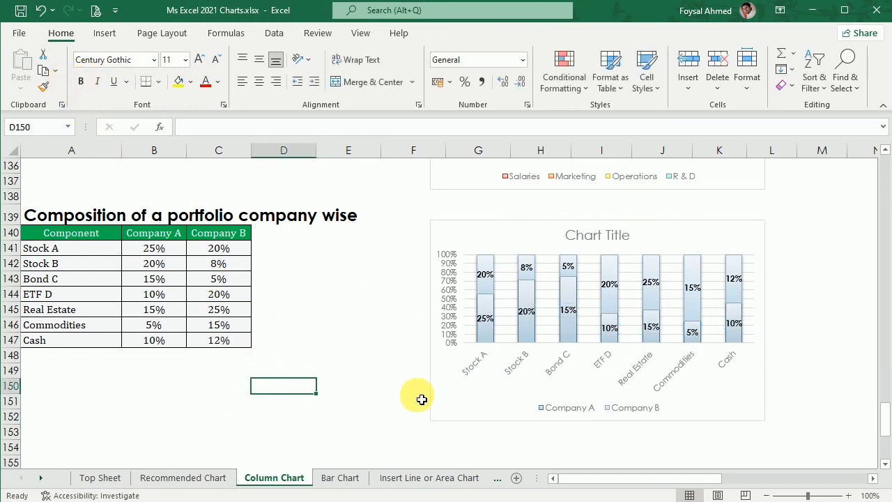
{"action": "left_click_drag", "start_coordinate": [651, 479], "coordinate": [521, 472]}
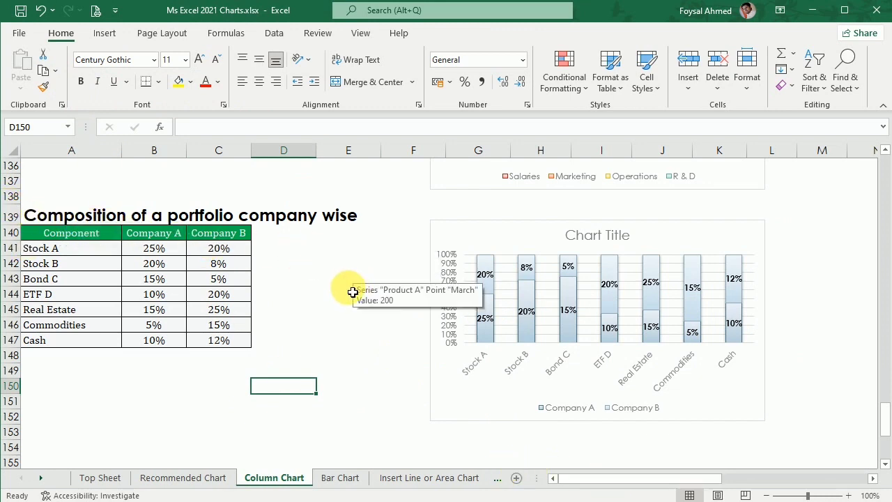
{"action": "scroll", "coordinate": [353, 292], "scroll_direction": "down", "scroll_amount": 1}
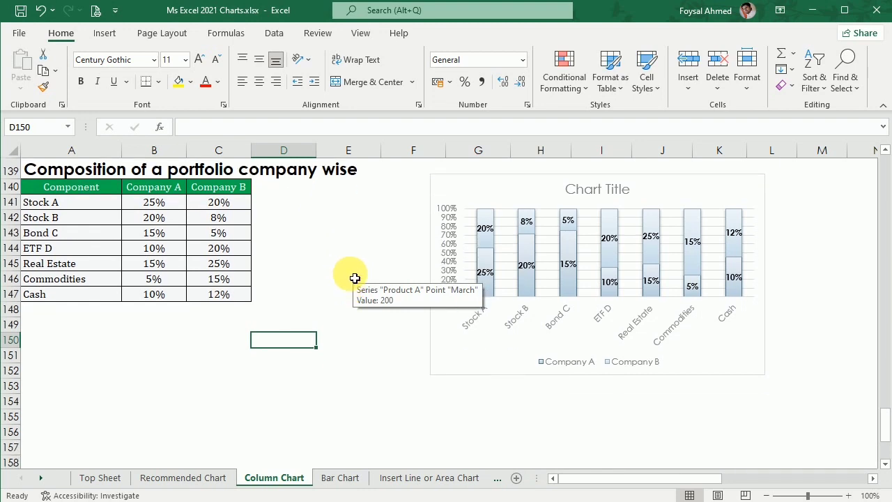
Select the Demographic breakdown table in A160:B166 as chart data
{"action": "scroll", "coordinate": [357, 277], "scroll_direction": "down", "scroll_amount": 6}
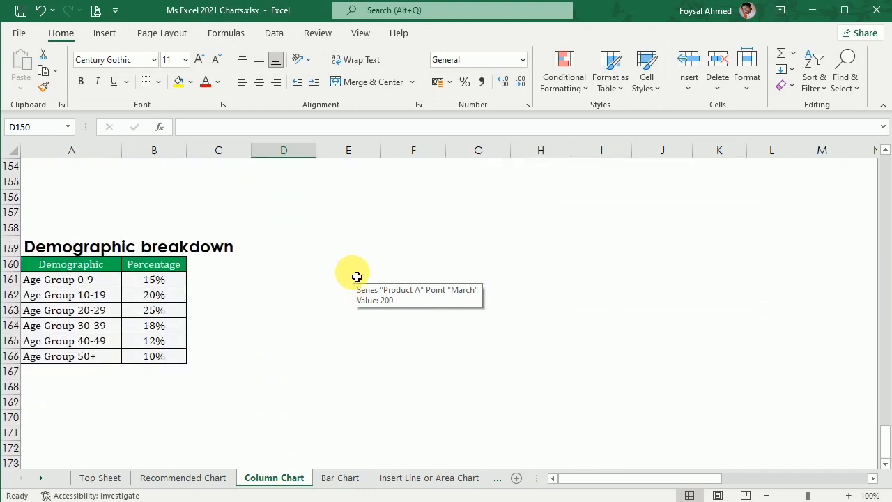
{"action": "left_click_drag", "start_coordinate": [55, 224], "coordinate": [173, 310]}
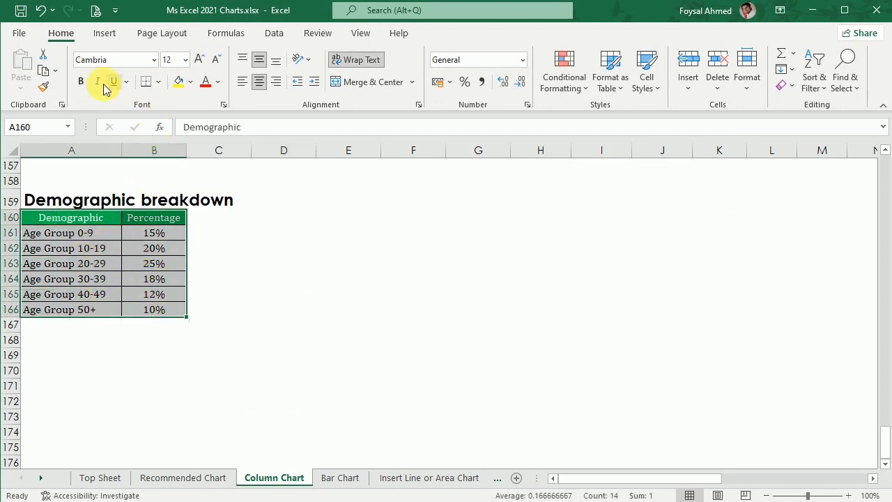
Try a 3-D Column chart of the selected demographic data and undo its insertion
{"action": "left_click", "coordinate": [104, 33]}
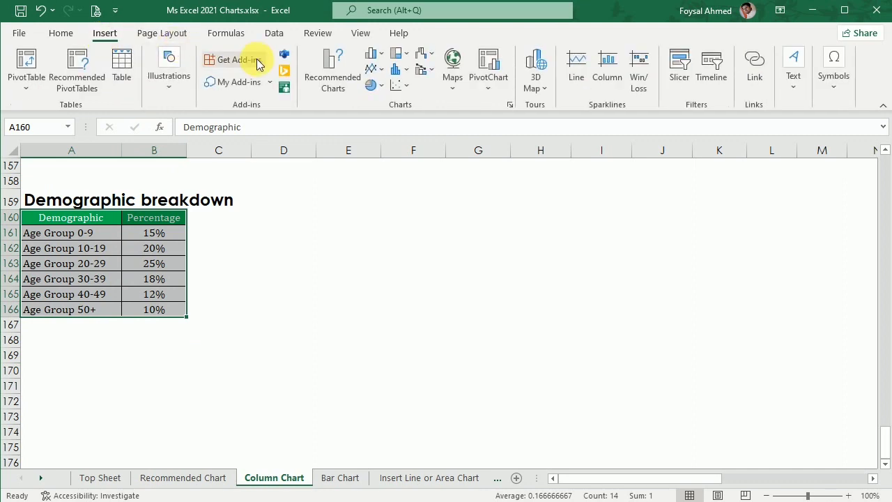
{"action": "left_click", "coordinate": [374, 55]}
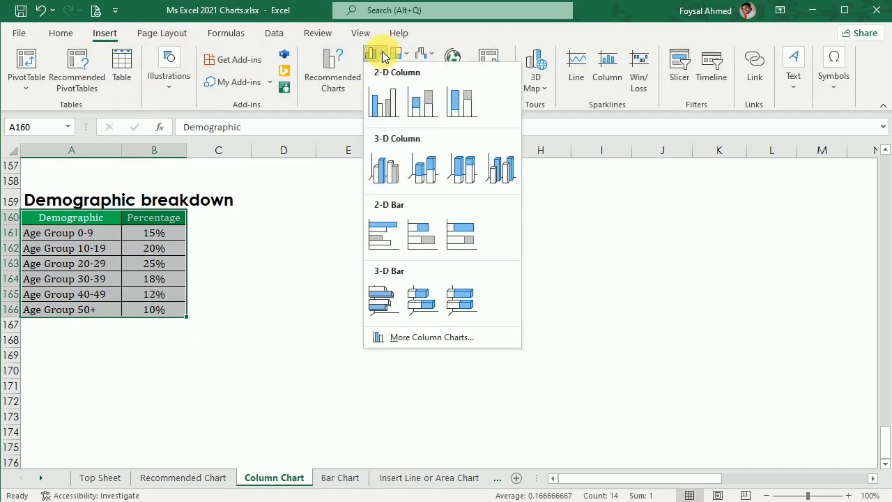
{"action": "left_click", "coordinate": [501, 166]}
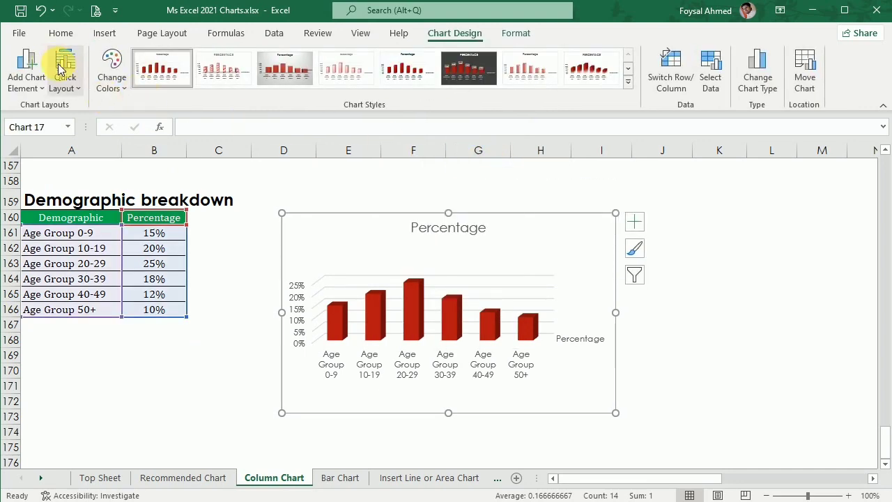
{"action": "key", "text": "ctrl+z"}
{"action": "key", "text": "ctrl+q"}
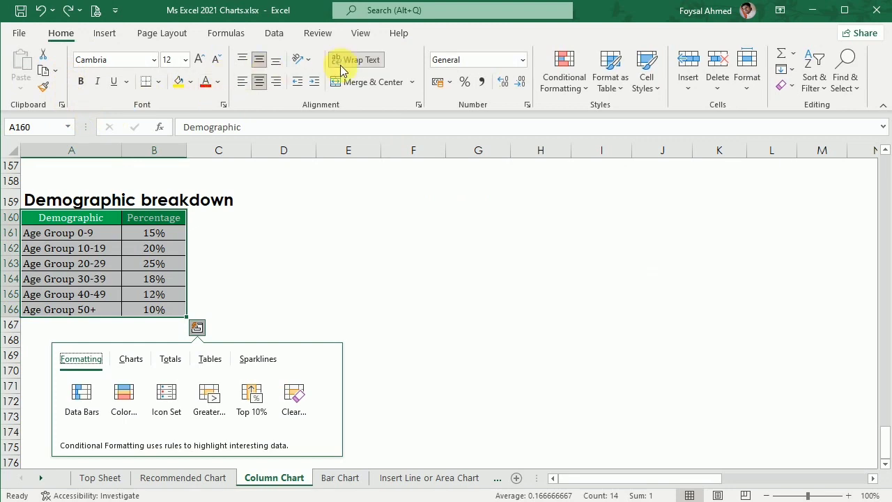
Insert a 3-D 100% stacked column chart from the demographic data and switch its rows and columns so the age groups stack in one column
{"action": "left_click", "coordinate": [104, 33]}
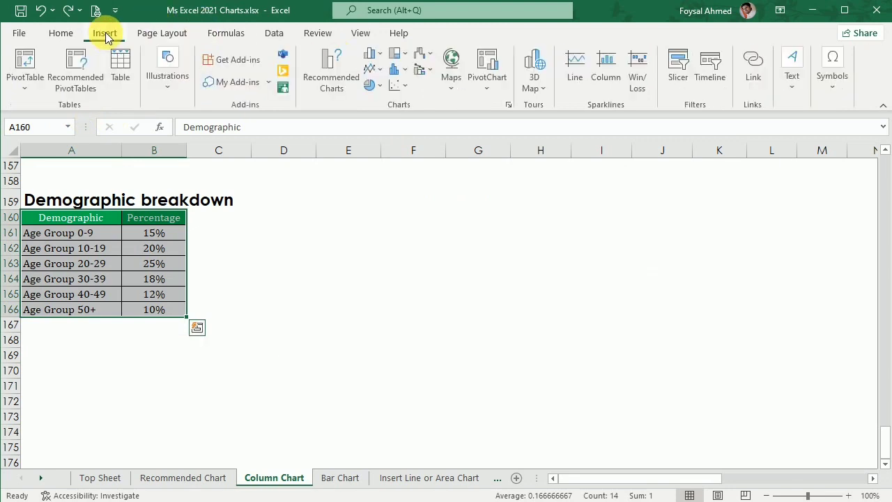
{"action": "left_click", "coordinate": [400, 61]}
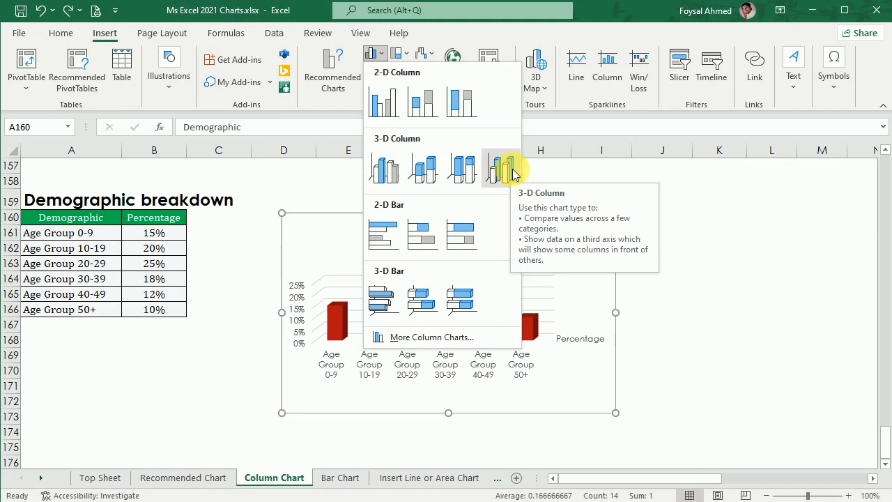
{"action": "left_click", "coordinate": [471, 168]}
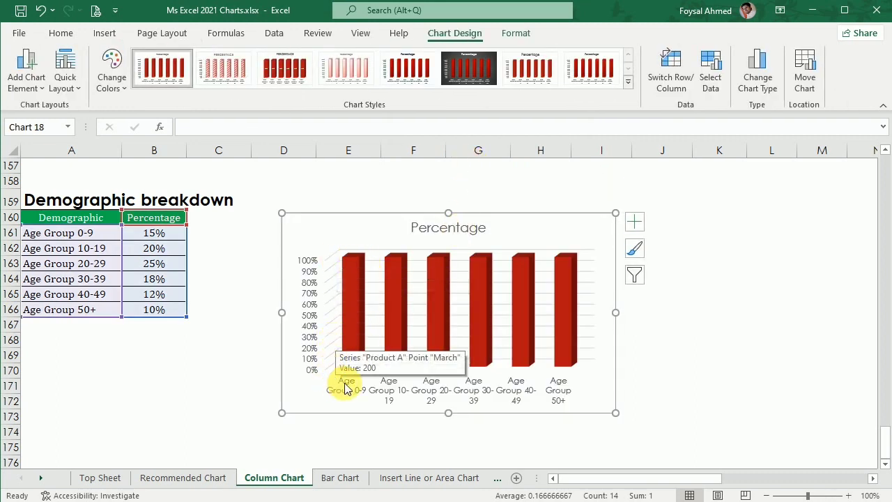
{"action": "left_click", "coordinate": [678, 65]}
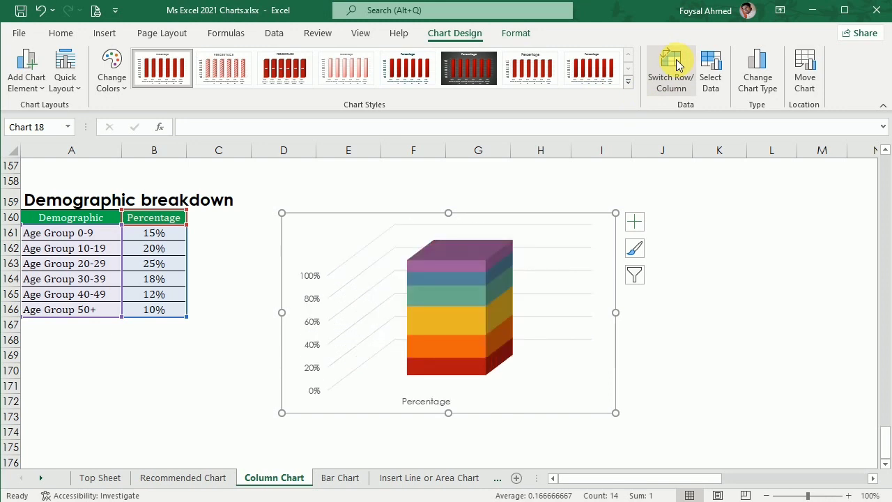
{"action": "left_click", "coordinate": [677, 65]}
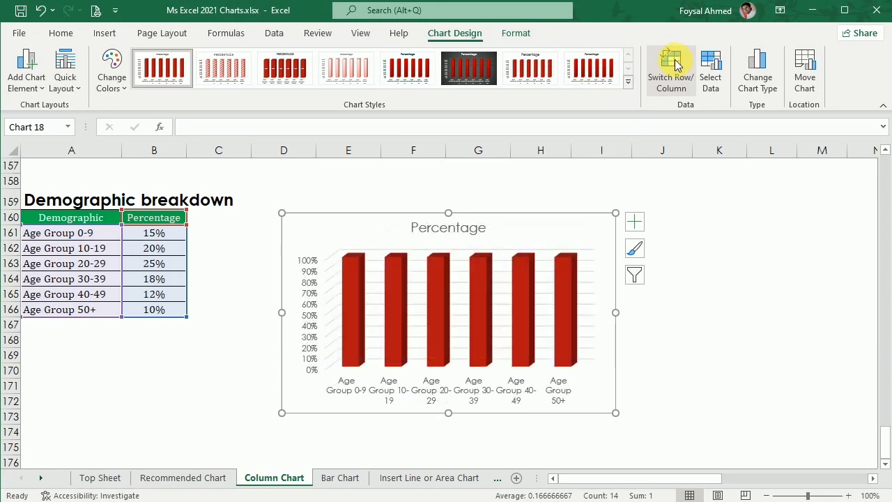
{"action": "left_click", "coordinate": [674, 64]}
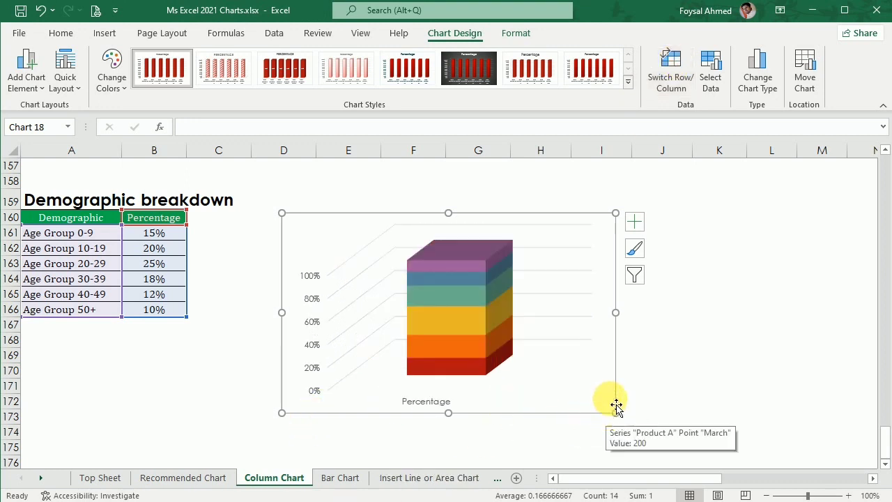
Shrink the demographic chart to about half its width and select its Age Group 50+ series
{"action": "left_click_drag", "start_coordinate": [615, 412], "coordinate": [450, 397]}
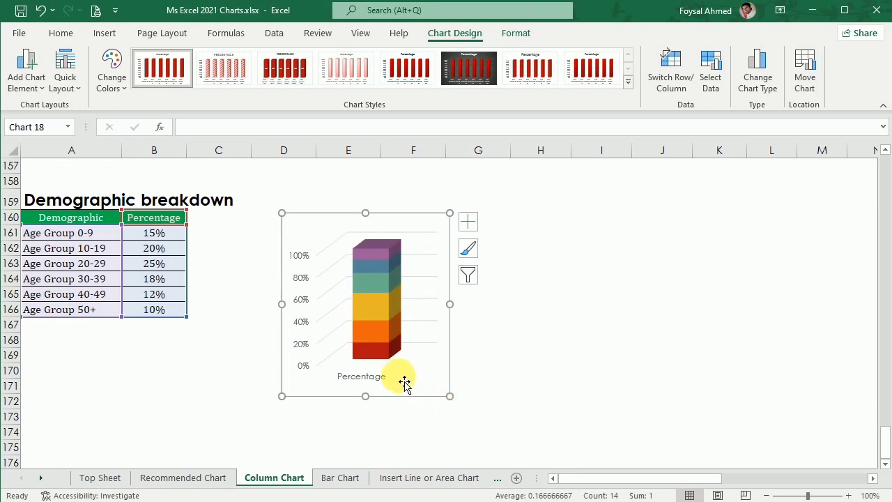
{"action": "left_click", "coordinate": [375, 333]}
{"action": "left_click", "coordinate": [380, 296]}
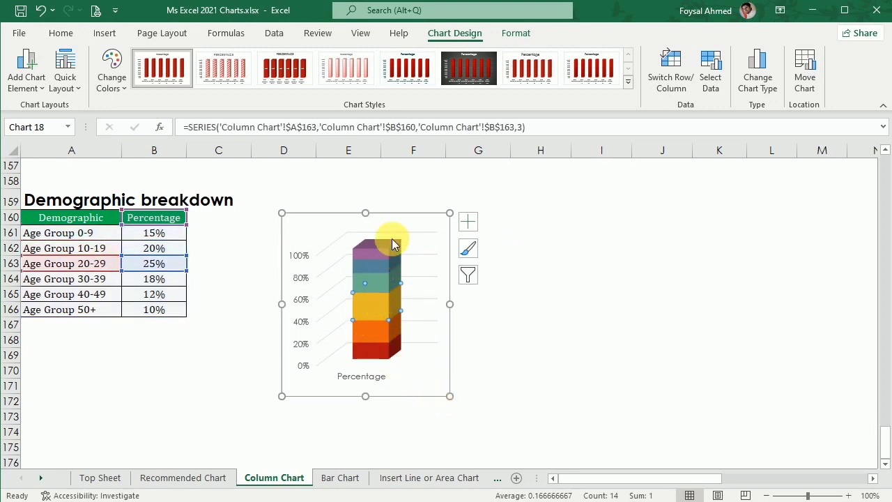
{"action": "left_click", "coordinate": [391, 238]}
{"action": "left_click", "coordinate": [378, 256]}
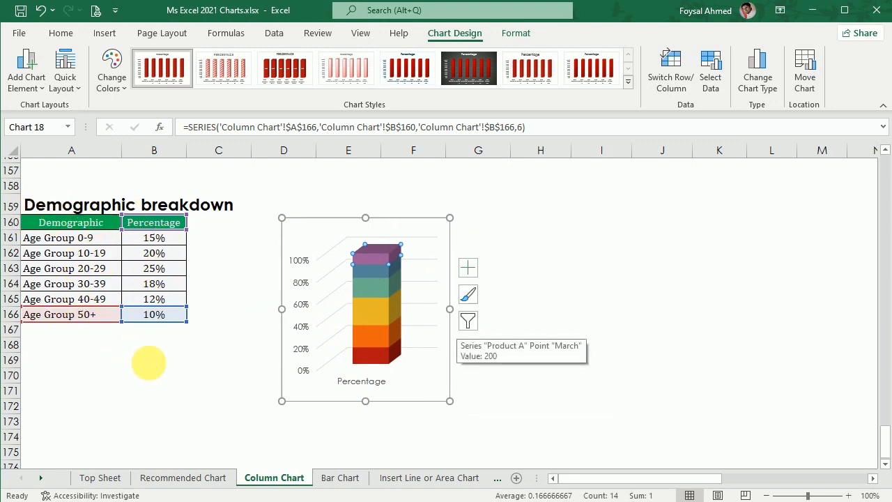
Go back up the Column Chart sheet to the Product sales by month section to look over the earlier charts
{"action": "scroll", "coordinate": [150, 365], "scroll_direction": "up", "scroll_amount": 3}
{"action": "scroll", "coordinate": [167, 367], "scroll_direction": "down", "scroll_amount": 3}
{"action": "scroll", "coordinate": [179, 362], "scroll_direction": "up", "scroll_amount": 20}
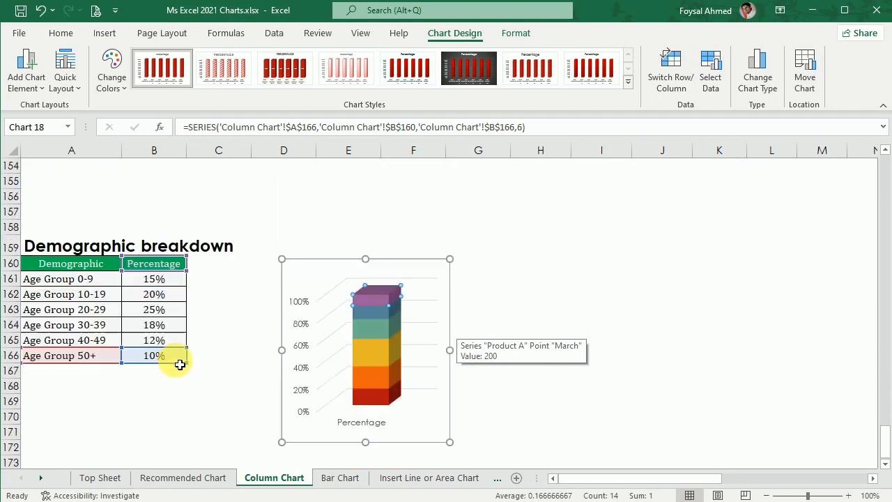
{"action": "scroll", "coordinate": [179, 362], "scroll_direction": "up", "scroll_amount": 20}
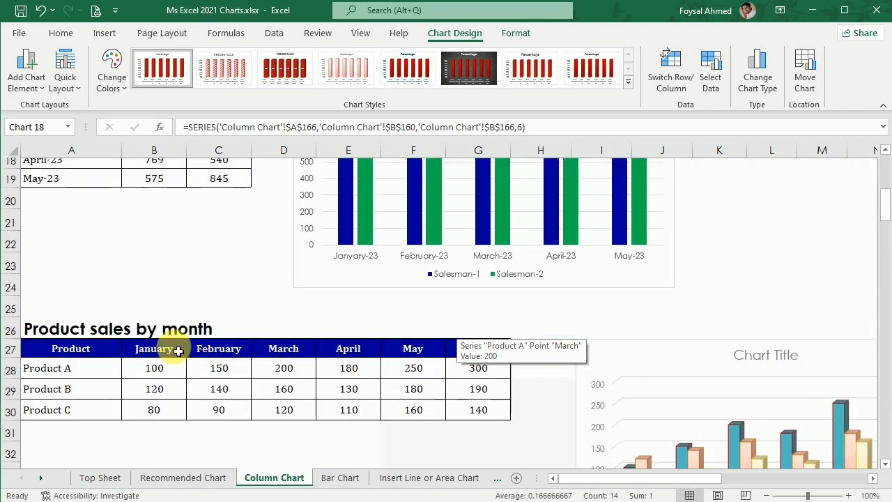